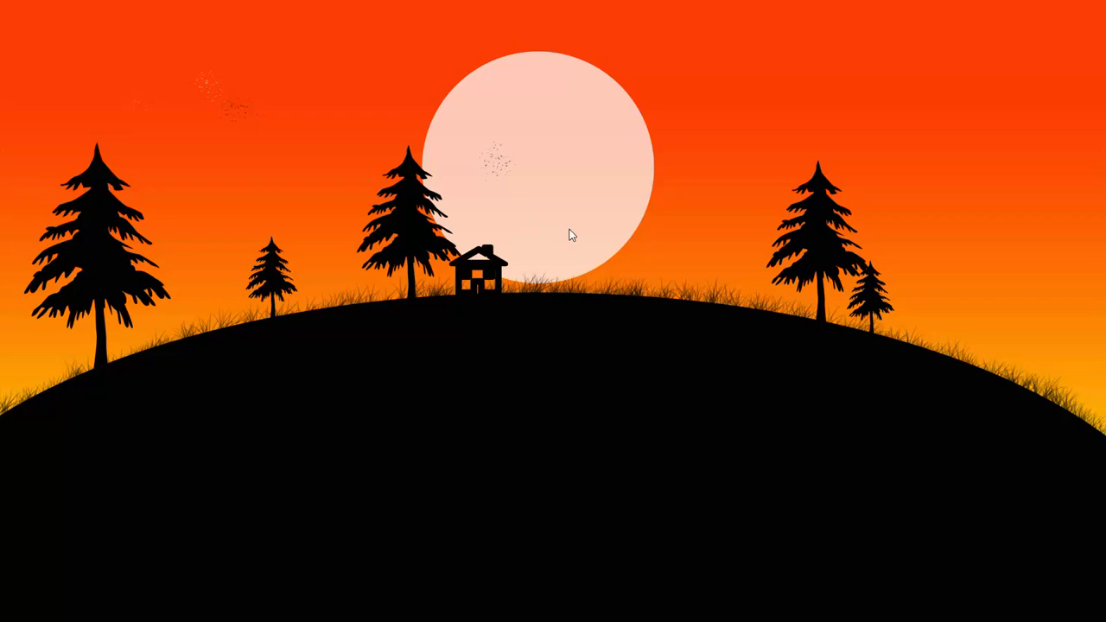
- Close the SUNSET.jpg reference picture and switch to Photoshop
{"action": "key", "text": "Escape"}
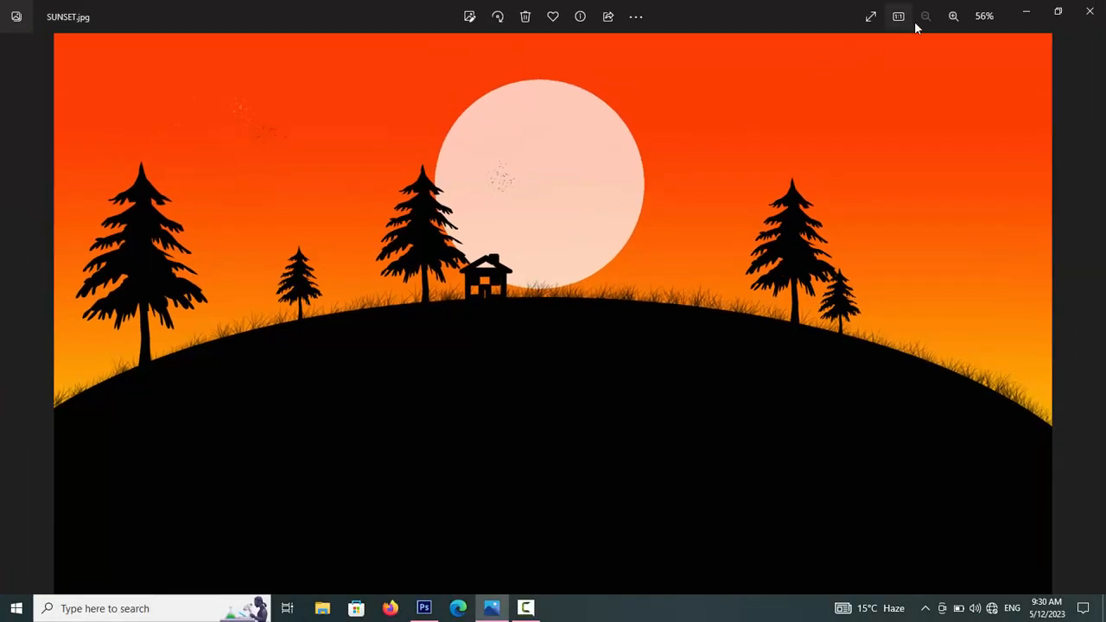
{"action": "left_click", "coordinate": [1090, 11]}
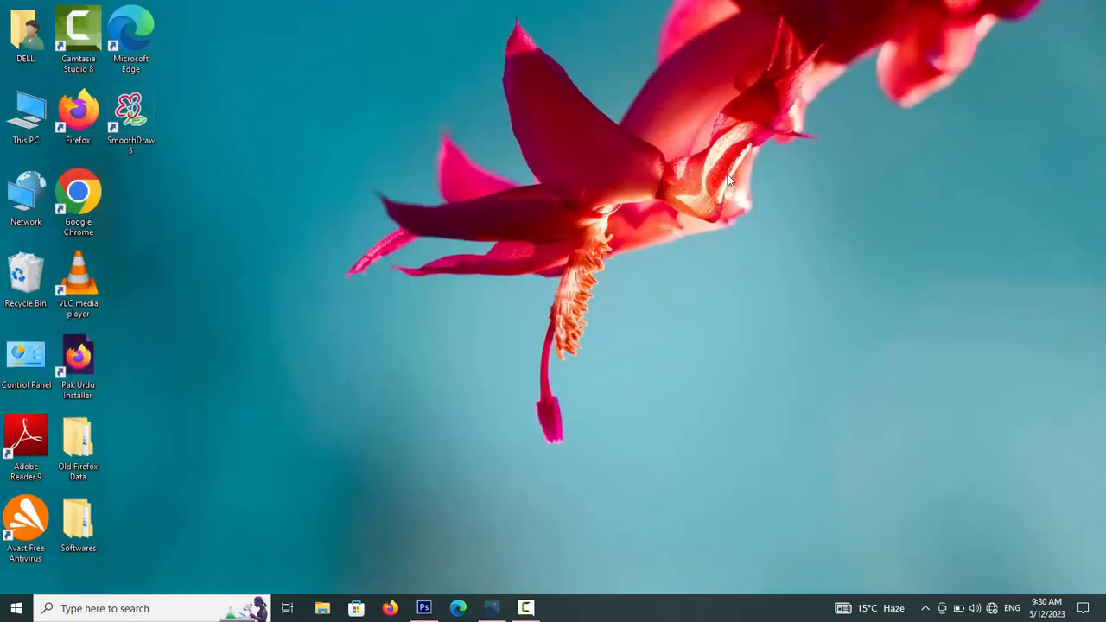
{"action": "left_click", "coordinate": [424, 608]}
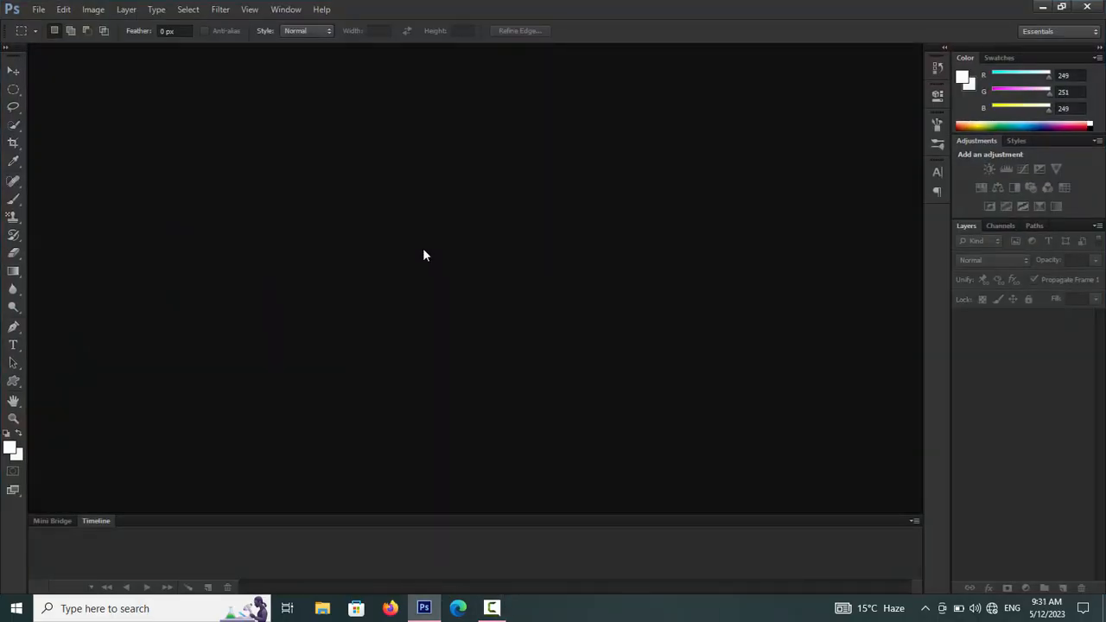
- Create a new 2560 × 1440 pixel RGB document at 300 pixels/centimeter with transparent background contents
{"action": "key", "text": "ctrl+n"}
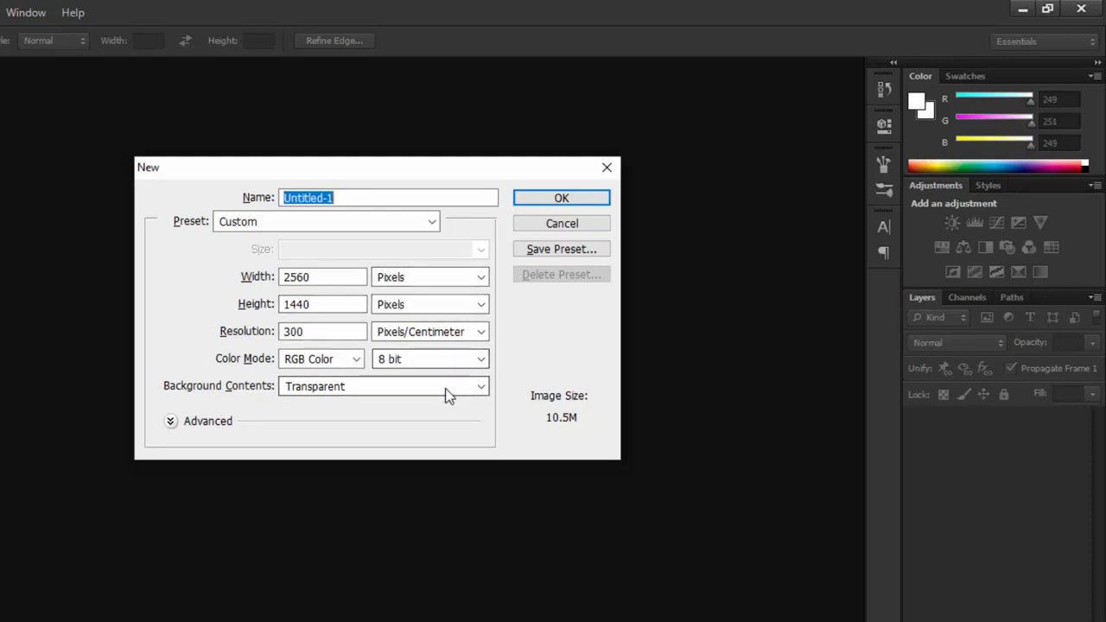
{"action": "left_click", "coordinate": [484, 386]}
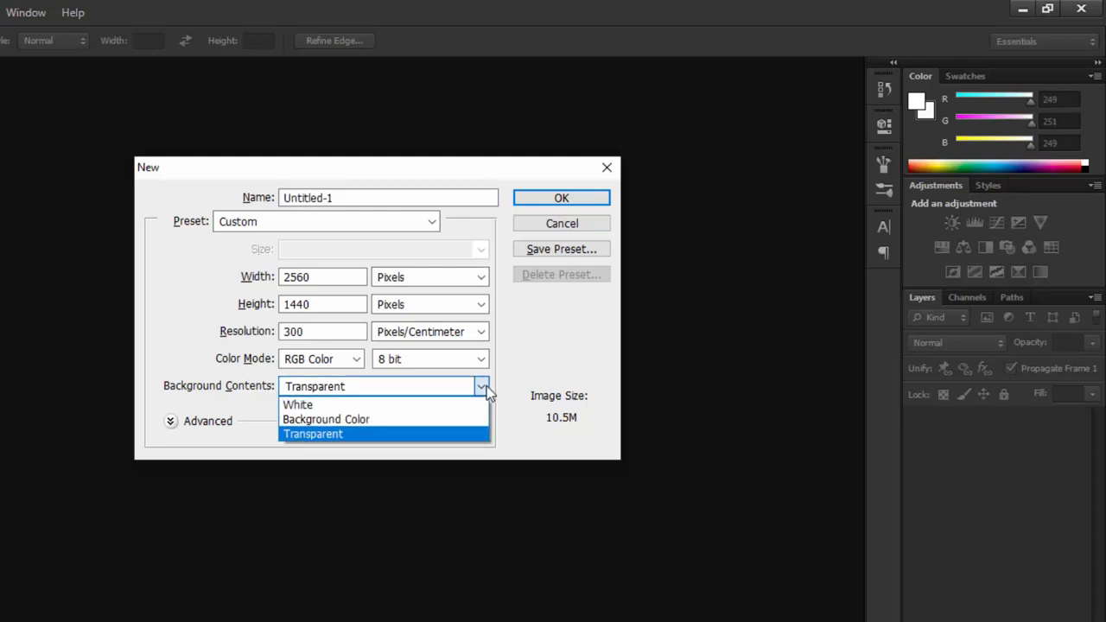
{"action": "left_click", "coordinate": [348, 437]}
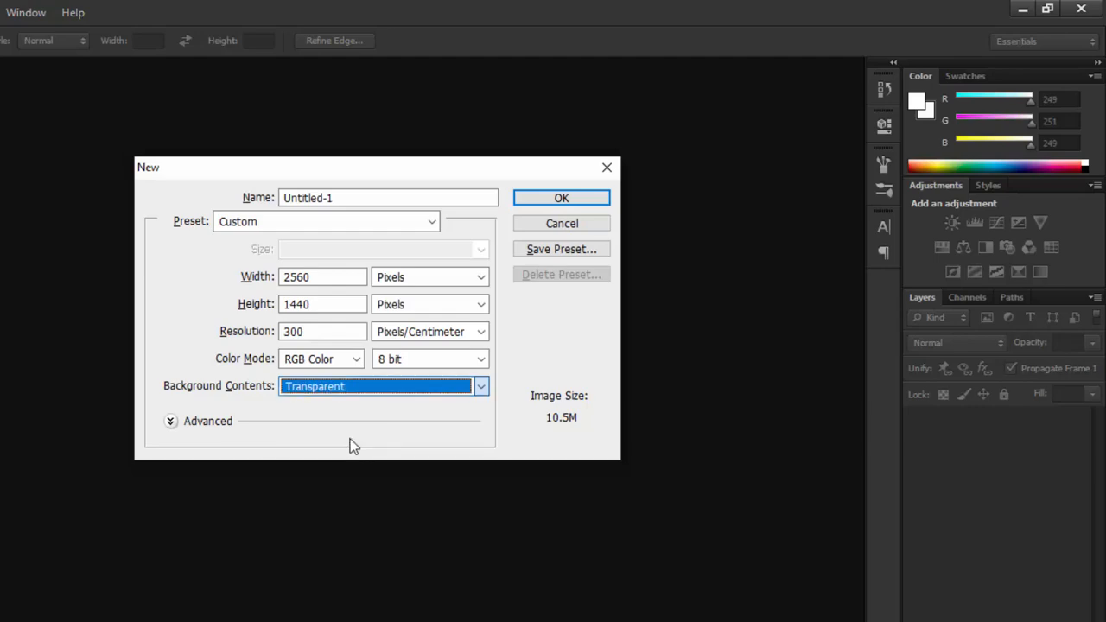
{"action": "left_click", "coordinate": [593, 203]}
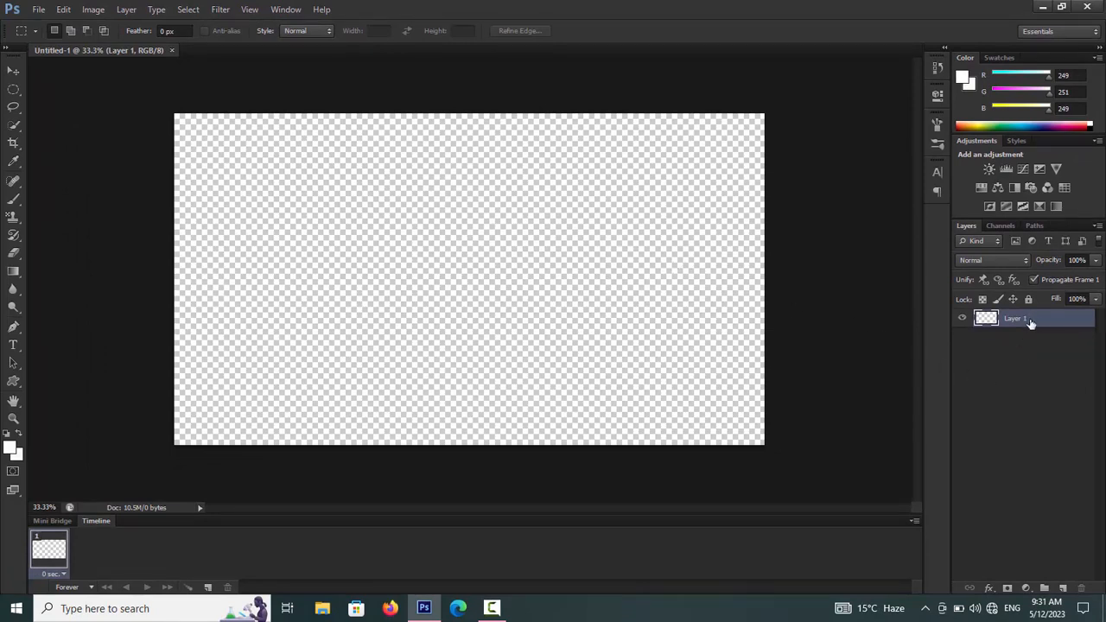
- Duplicate Layer 1 and add a Gradient Overlay effect to the copy
{"action": "key", "text": "ctrl+j"}
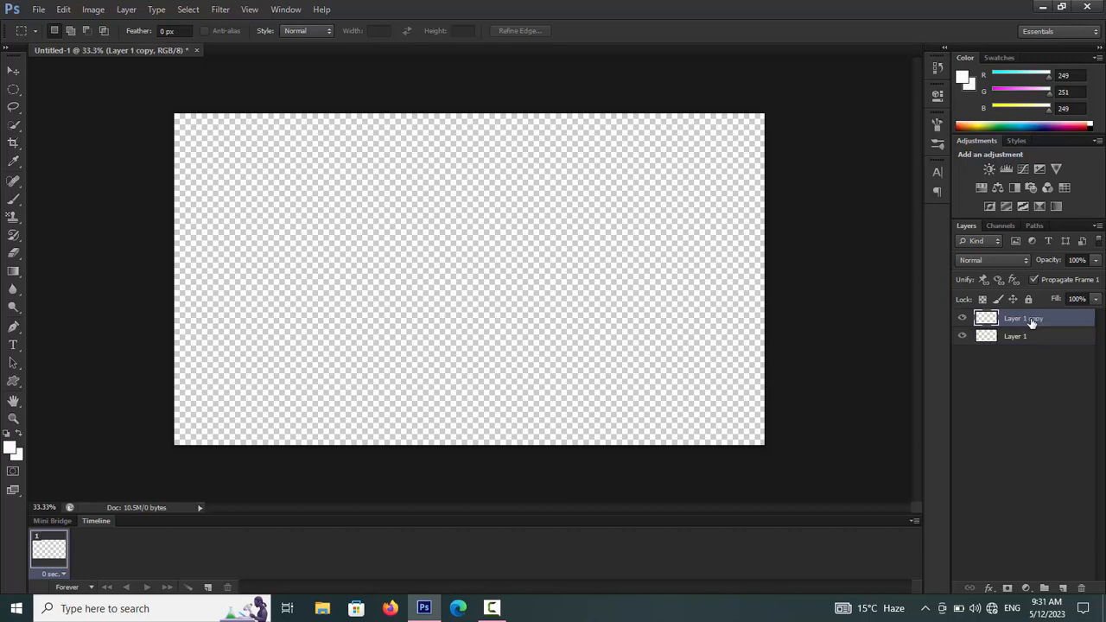
{"action": "left_click", "coordinate": [990, 589]}
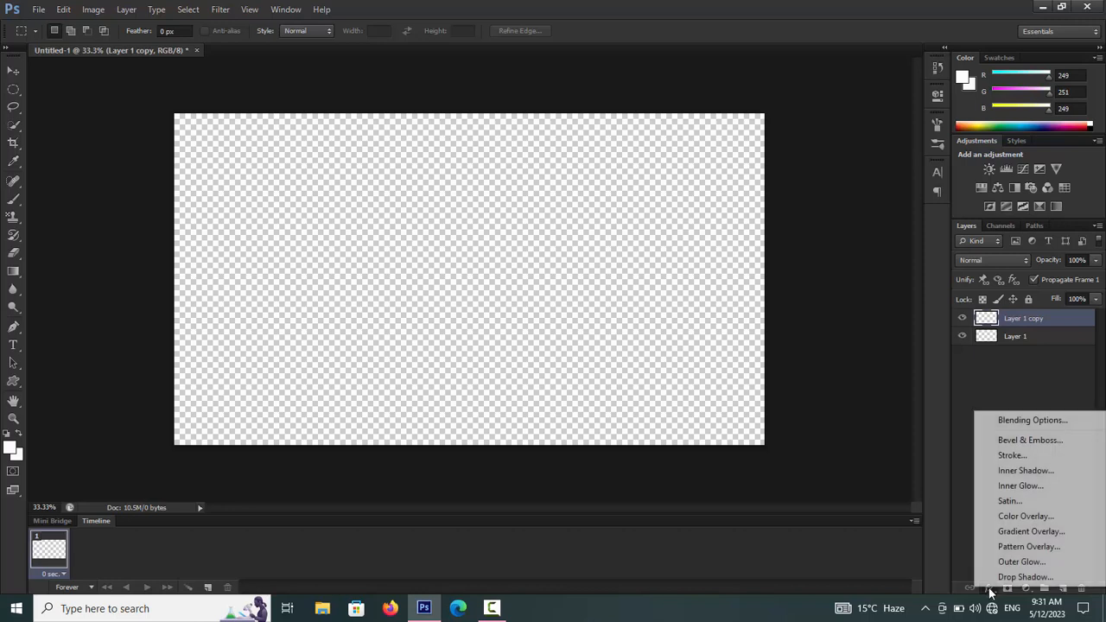
{"action": "left_click", "coordinate": [1007, 533]}
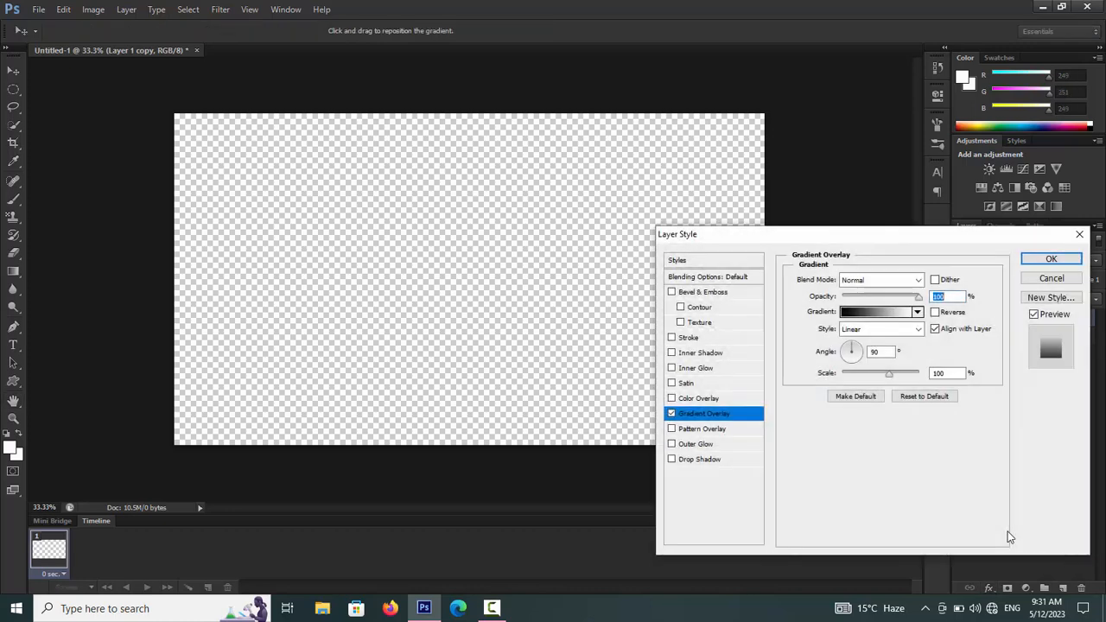
- Set the overlay gradient's color stop at location 100% to red-orange fd3001
{"action": "left_click", "coordinate": [889, 313]}
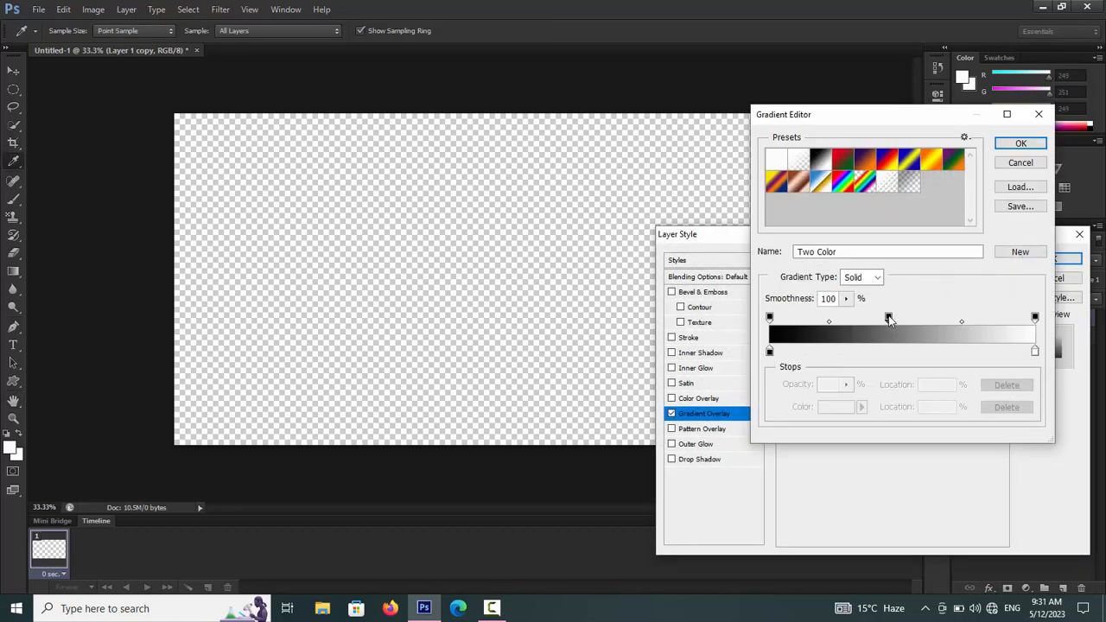
{"action": "double_click", "coordinate": [1033, 351]}
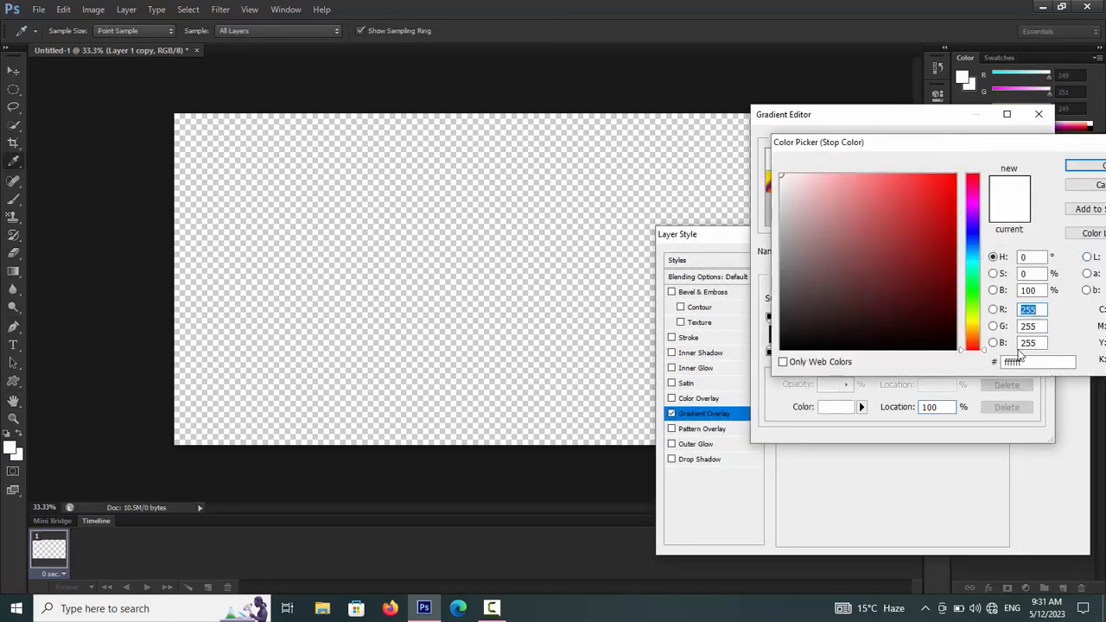
{"action": "left_click_drag", "start_coordinate": [971, 349], "coordinate": [971, 343]}
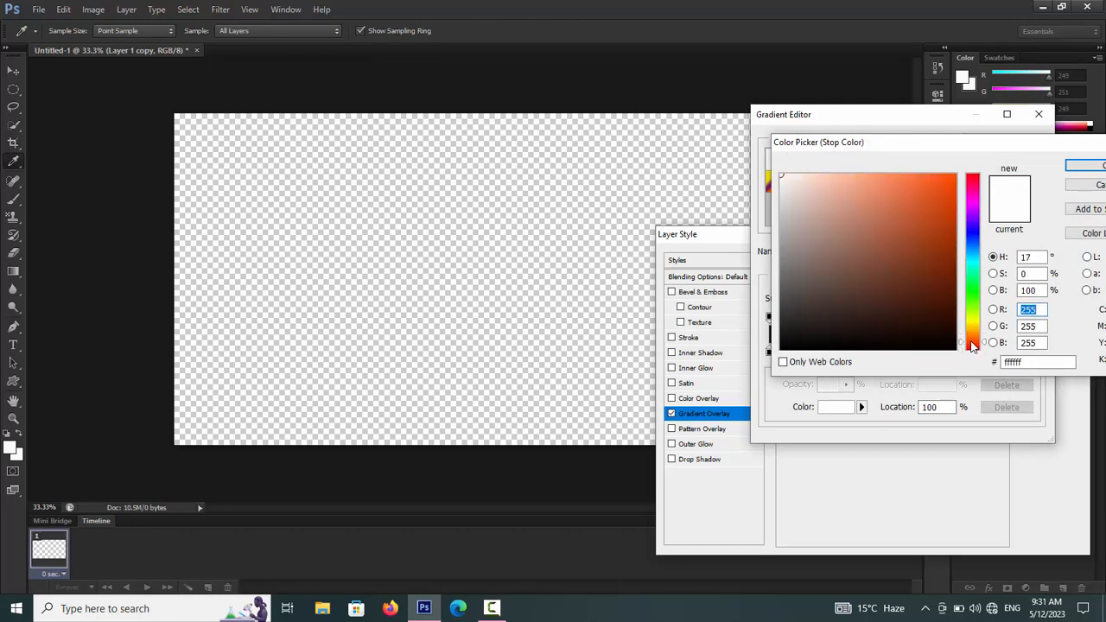
{"action": "left_click", "coordinate": [960, 175]}
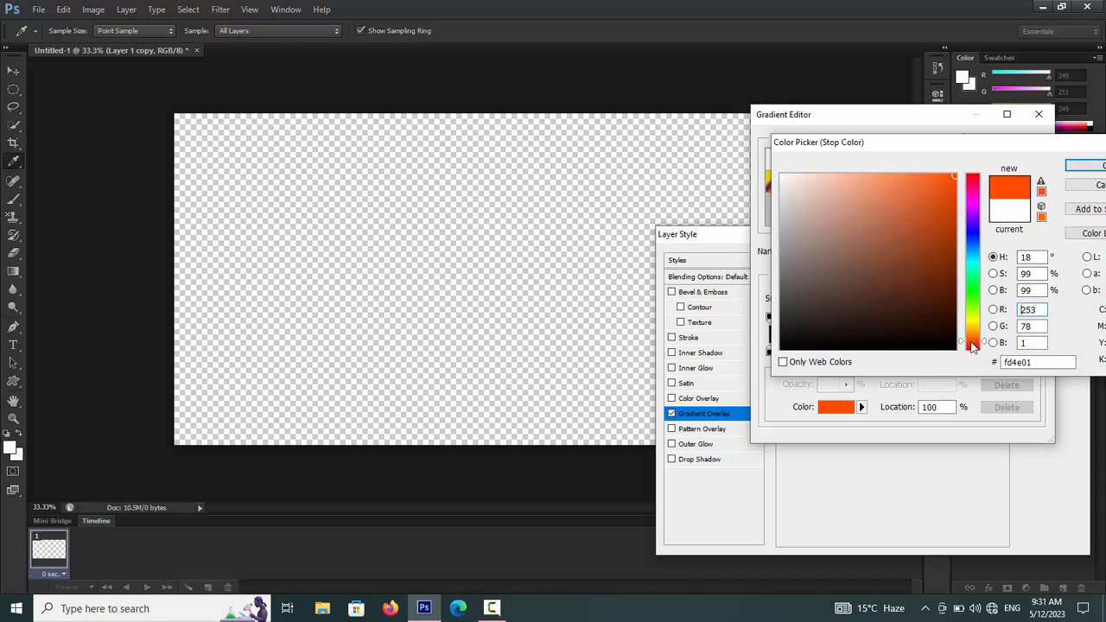
{"action": "left_click", "coordinate": [972, 344]}
{"action": "left_click", "coordinate": [974, 347]}
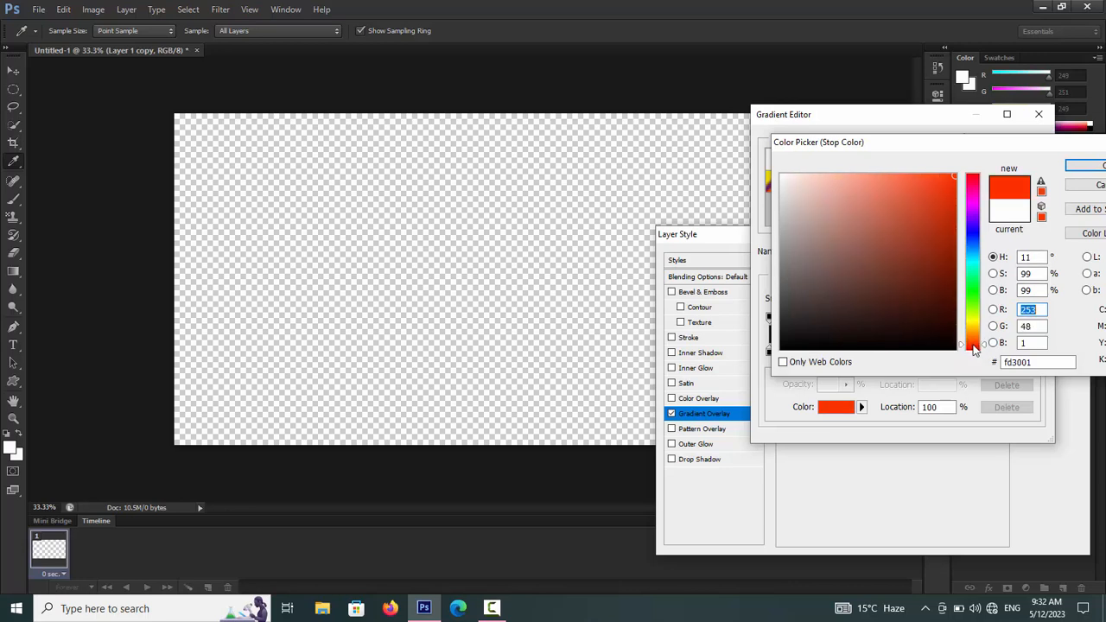
{"action": "left_click", "coordinate": [1086, 165]}
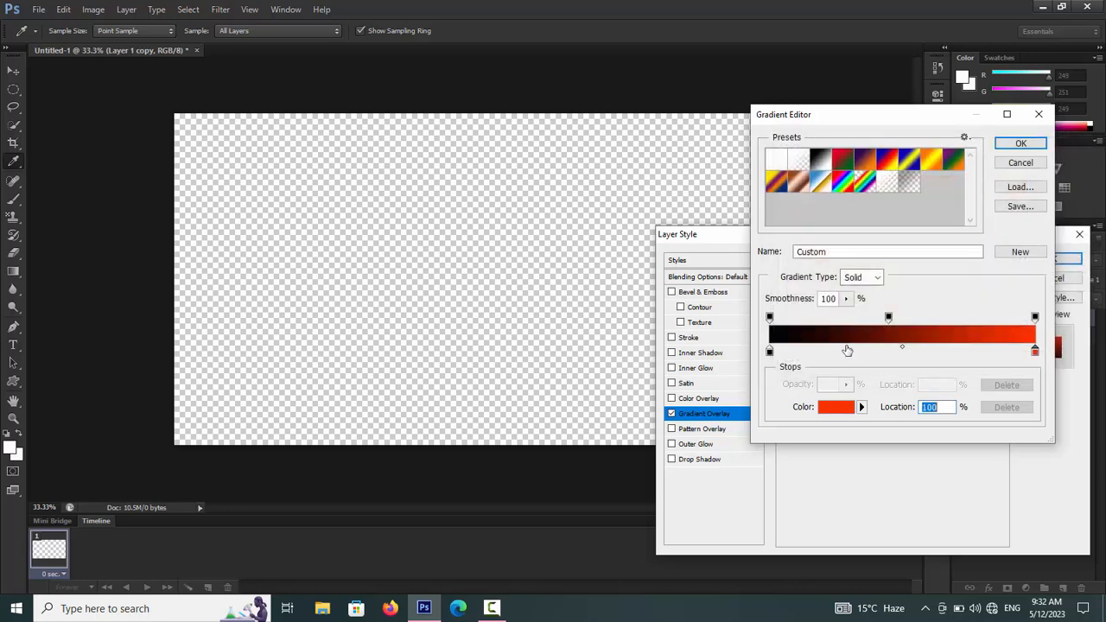
- Set the overlay gradient's color stop at location 0% to yellow fffc04 and apply the layer style
{"action": "double_click", "coordinate": [770, 350]}
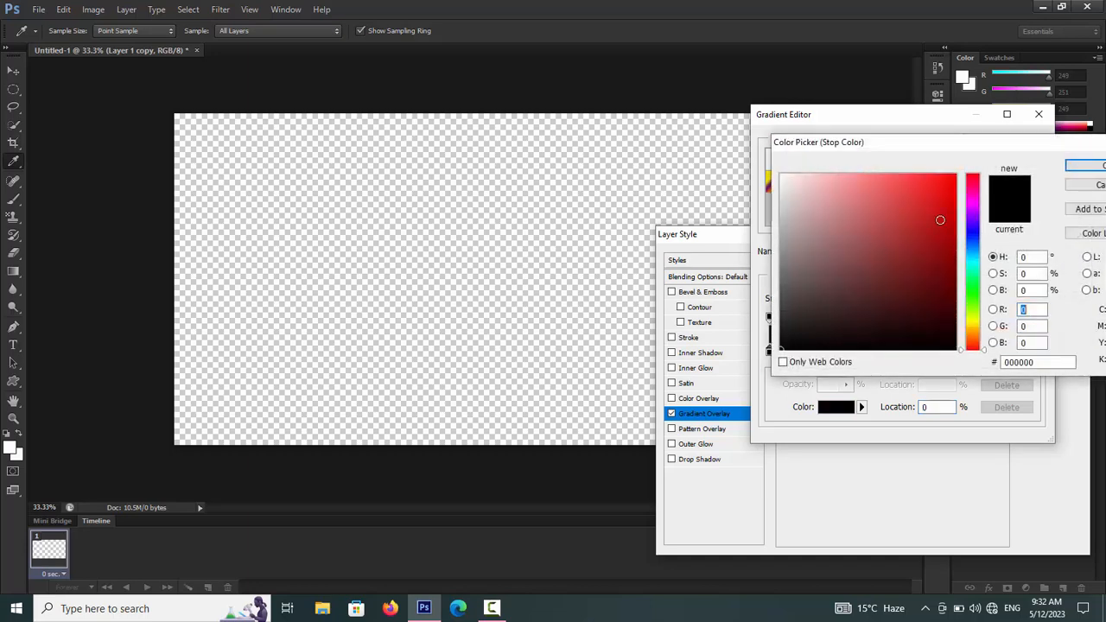
{"action": "left_click", "coordinate": [972, 323]}
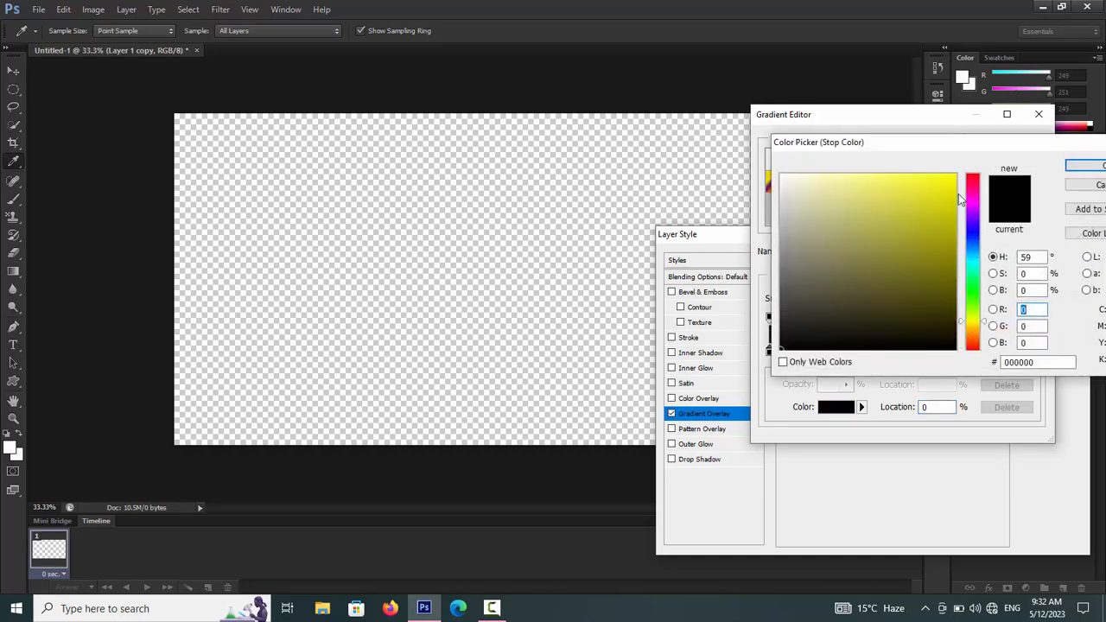
{"action": "left_click", "coordinate": [953, 173]}
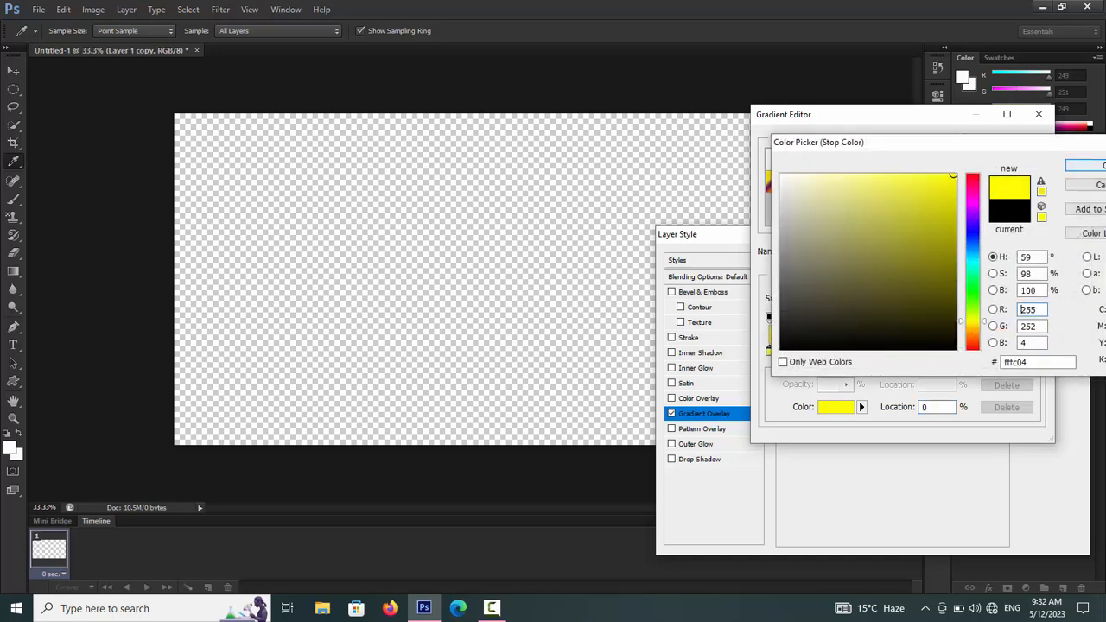
{"action": "left_click", "coordinate": [1085, 165]}
{"action": "left_click", "coordinate": [1019, 147]}
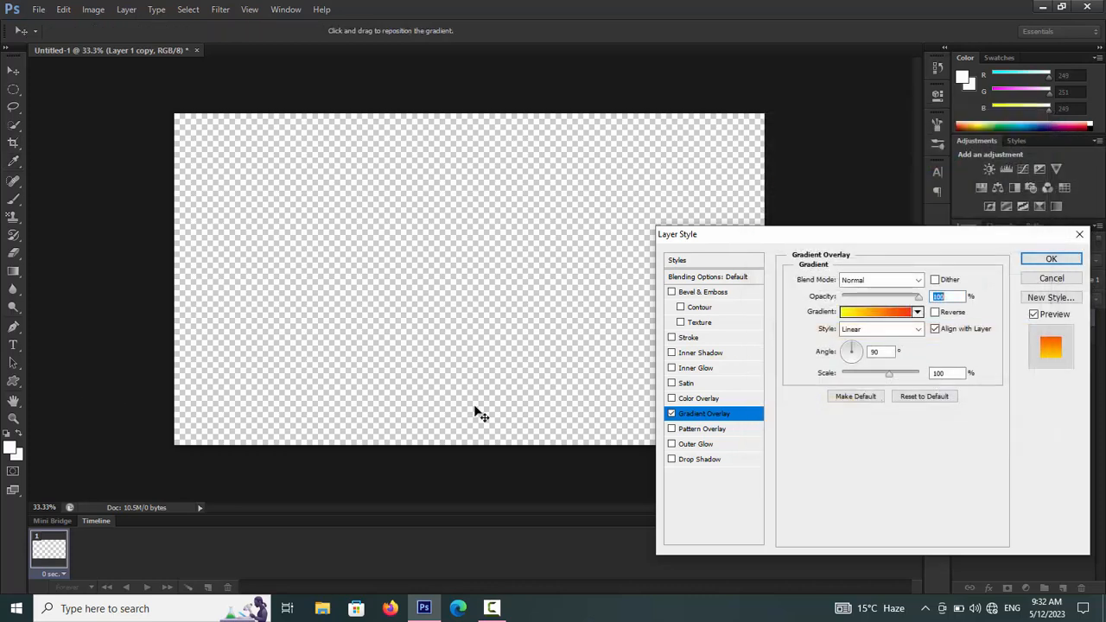
{"action": "left_click", "coordinate": [1068, 263]}
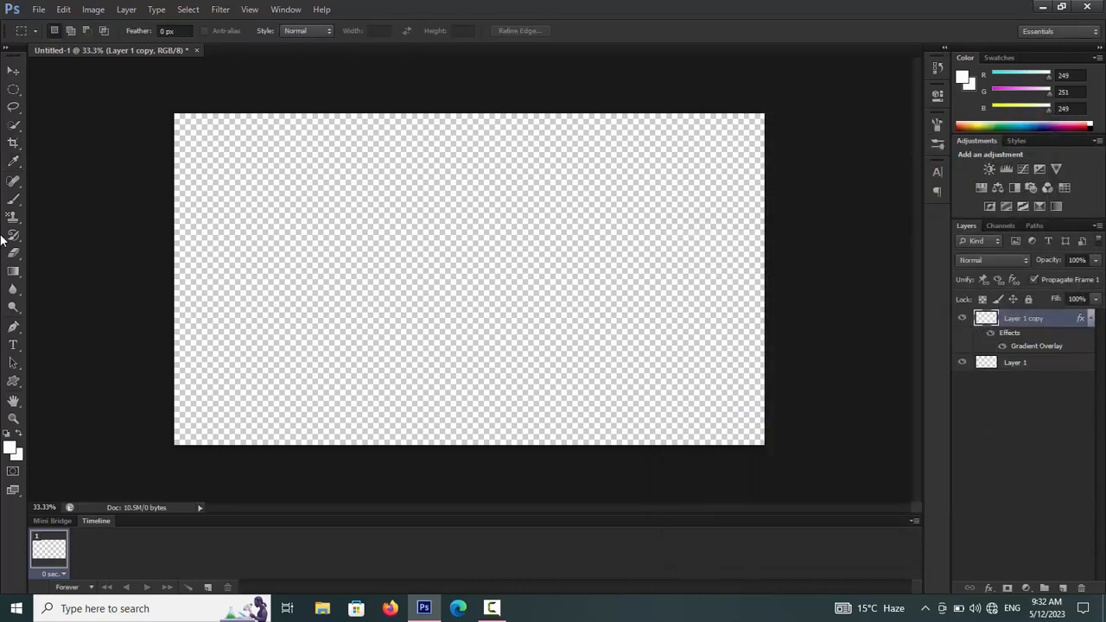
- Fill Layer 1 copy using a linear gradient drawn from the canvas's top edge to its bottom edge
{"action": "left_click", "coordinate": [13, 272]}
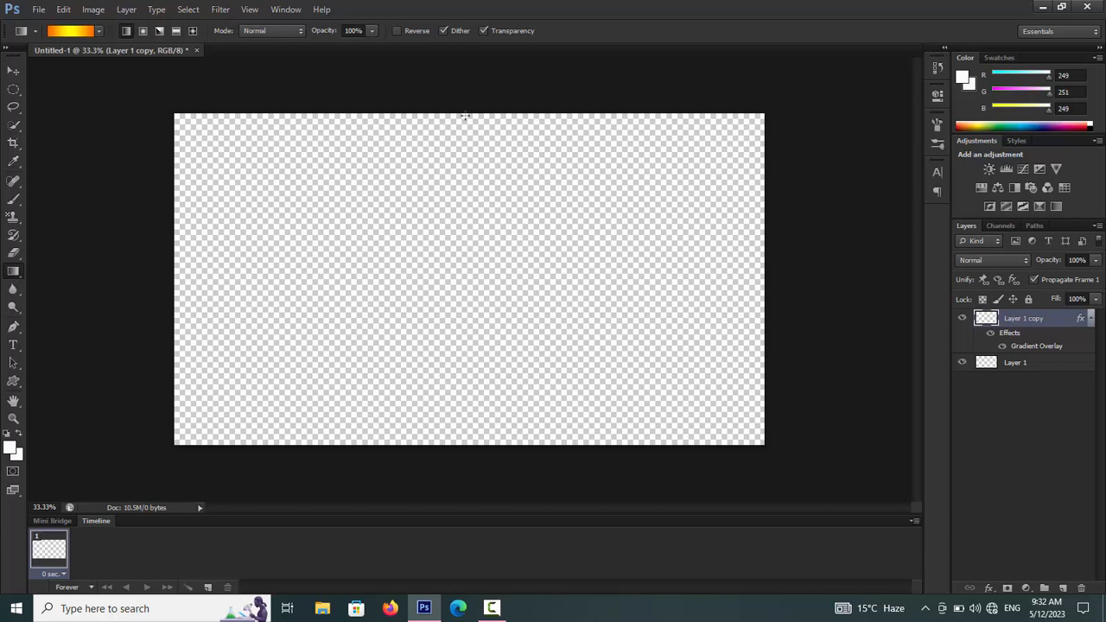
{"action": "left_click_drag", "start_coordinate": [465, 114], "coordinate": [467, 442]}
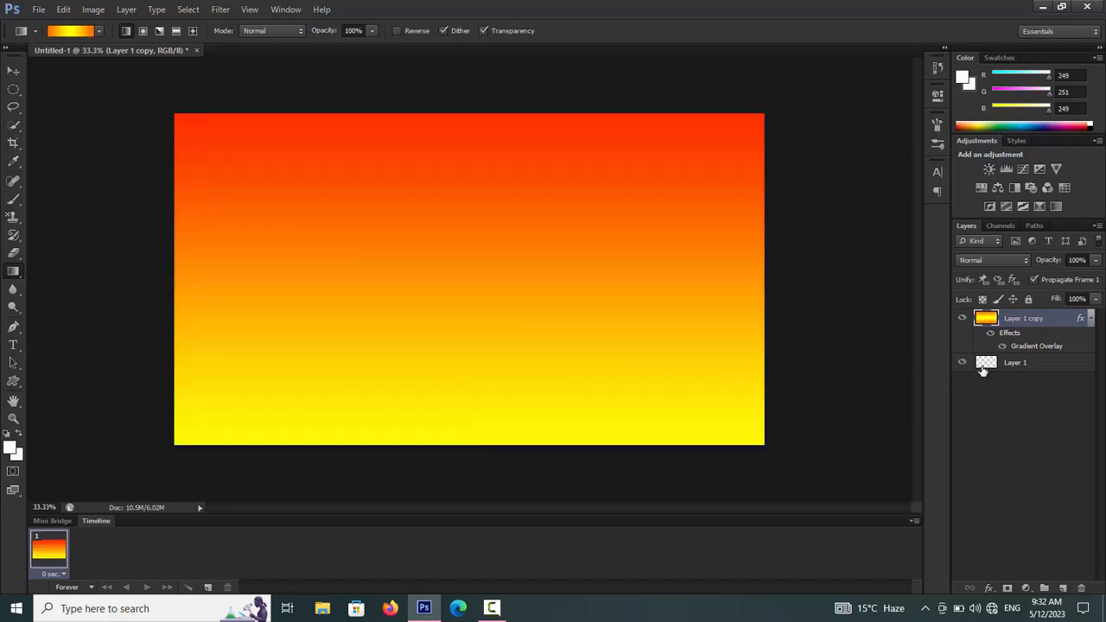
- Move the red stop of Layer 1 copy's Gradient Overlay to location 71%, apply it and deselect the layer
{"action": "double_click", "coordinate": [1018, 337]}
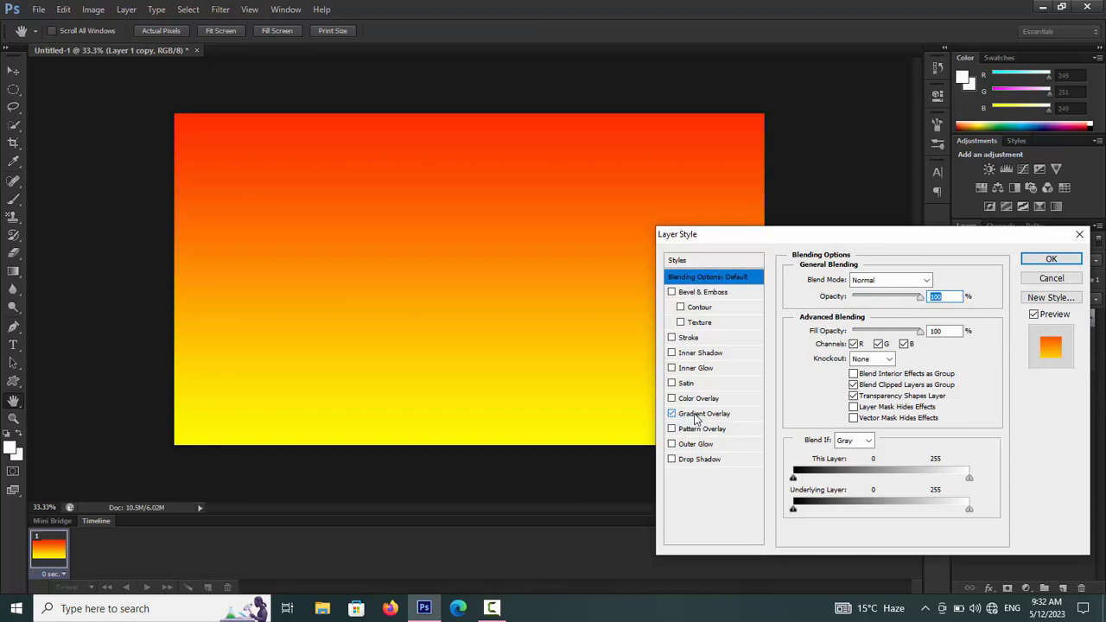
{"action": "left_click", "coordinate": [696, 414]}
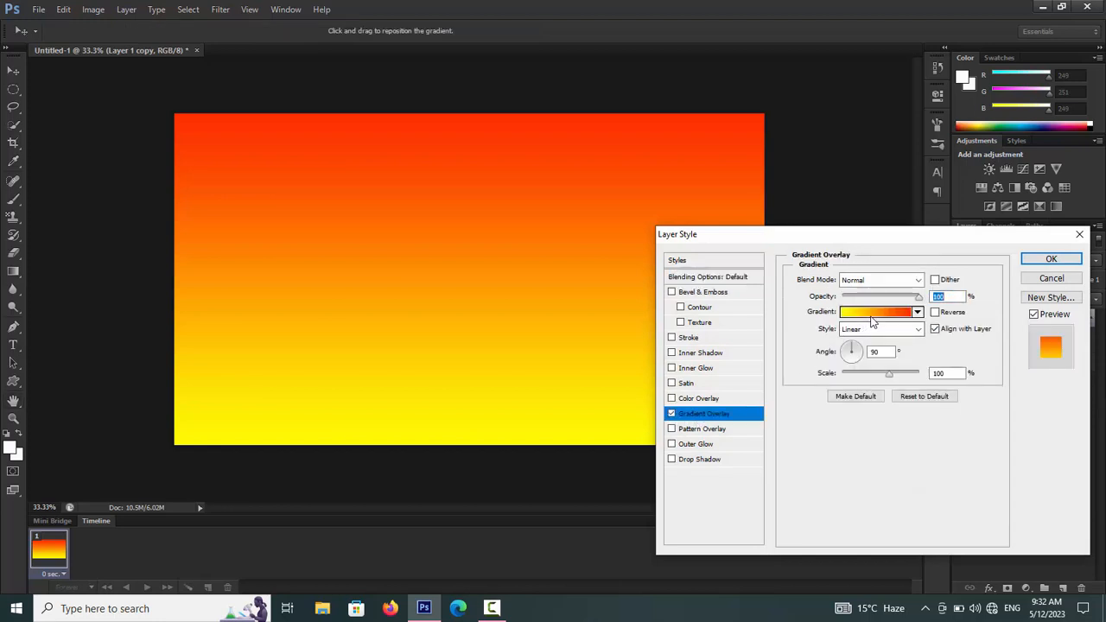
{"action": "left_click", "coordinate": [873, 313]}
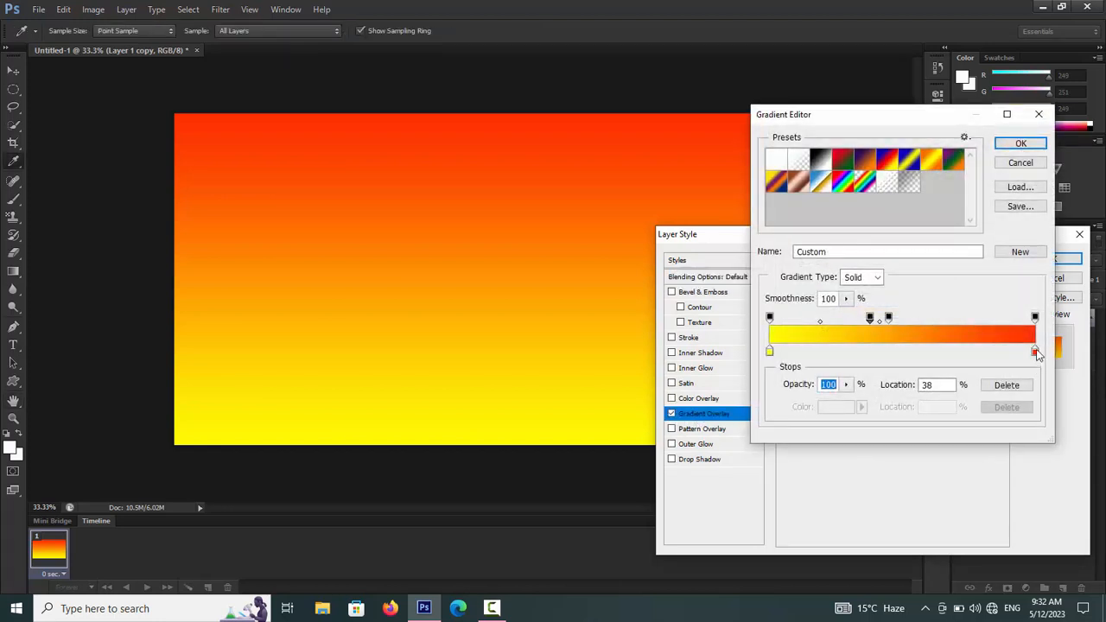
{"action": "left_click_drag", "start_coordinate": [1037, 354], "coordinate": [957, 354]}
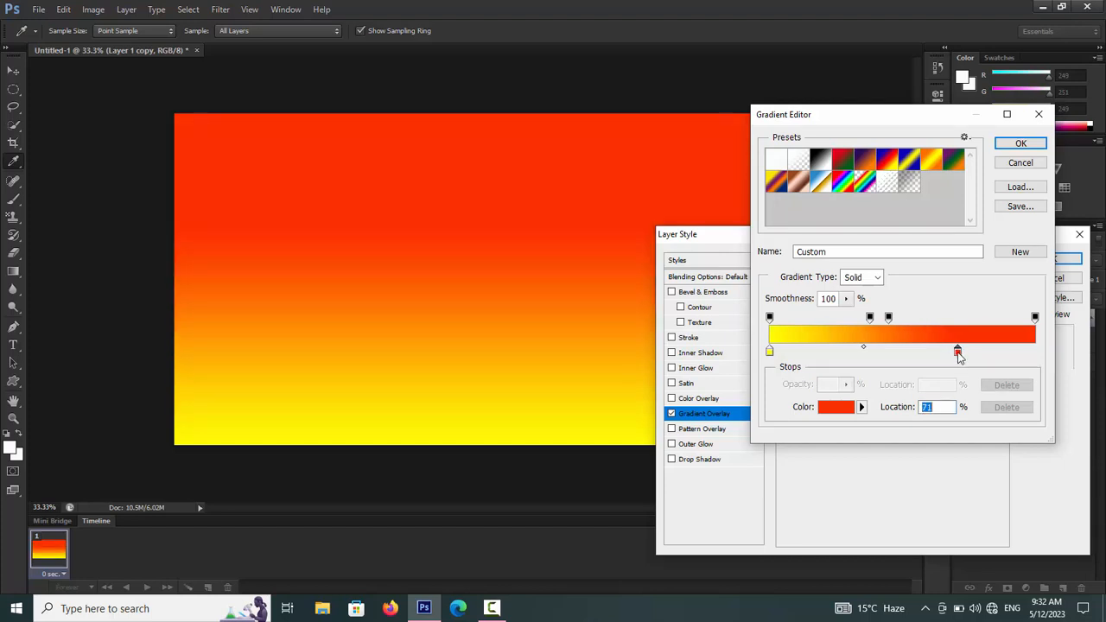
{"action": "left_click", "coordinate": [1011, 147]}
{"action": "left_click", "coordinate": [1048, 262]}
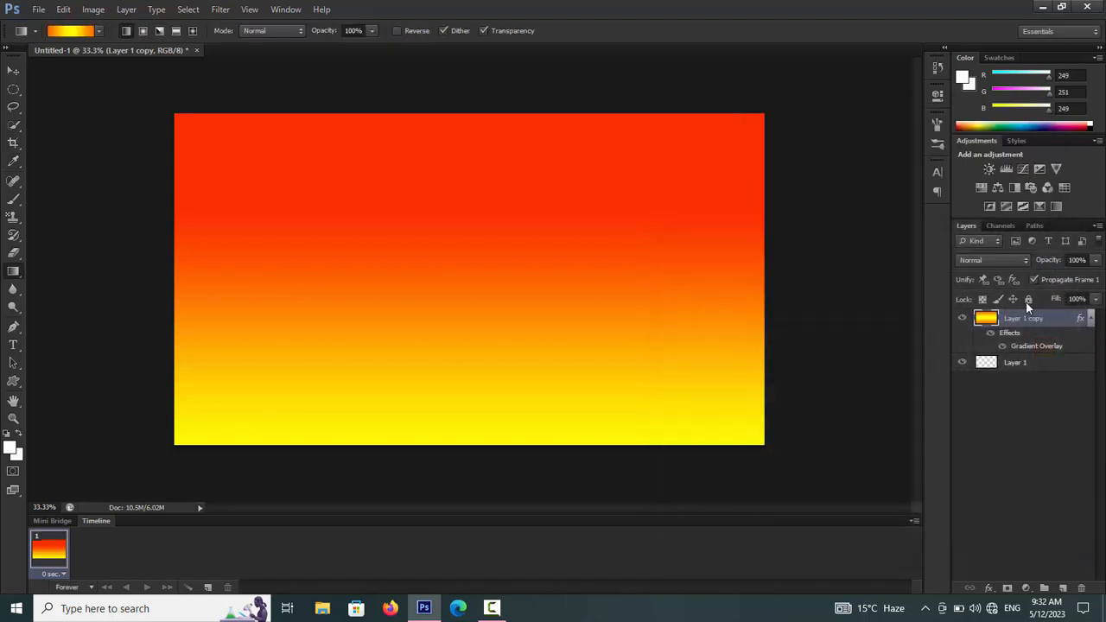
{"action": "left_click", "coordinate": [1028, 444]}
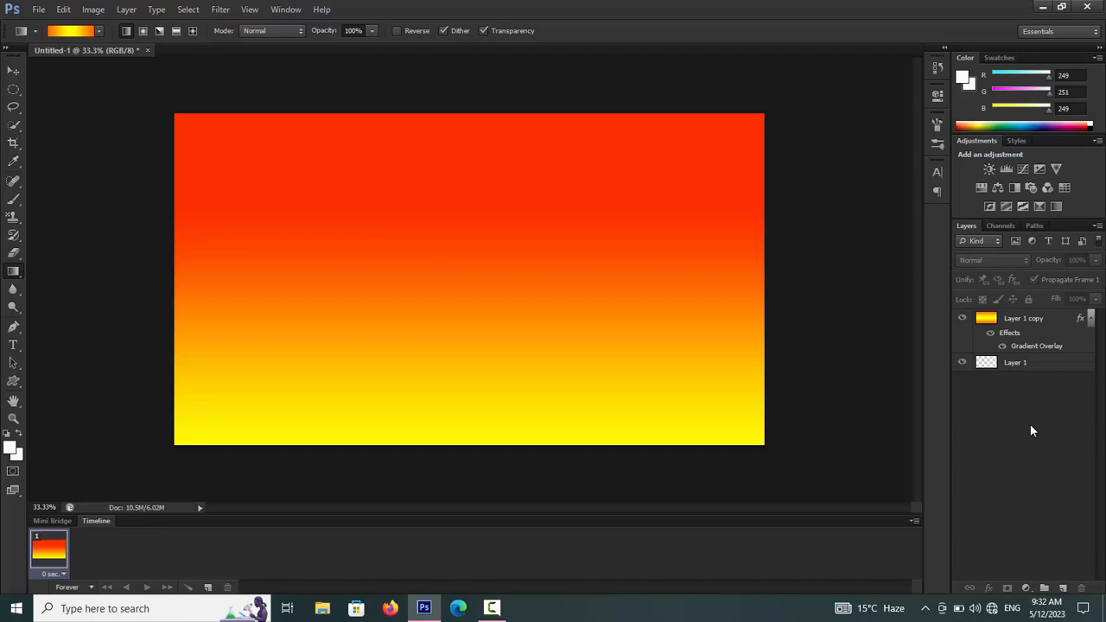
- Duplicate the empty Layer 1 and move the copy to the top of the layer stack
{"action": "left_click", "coordinate": [1019, 368]}
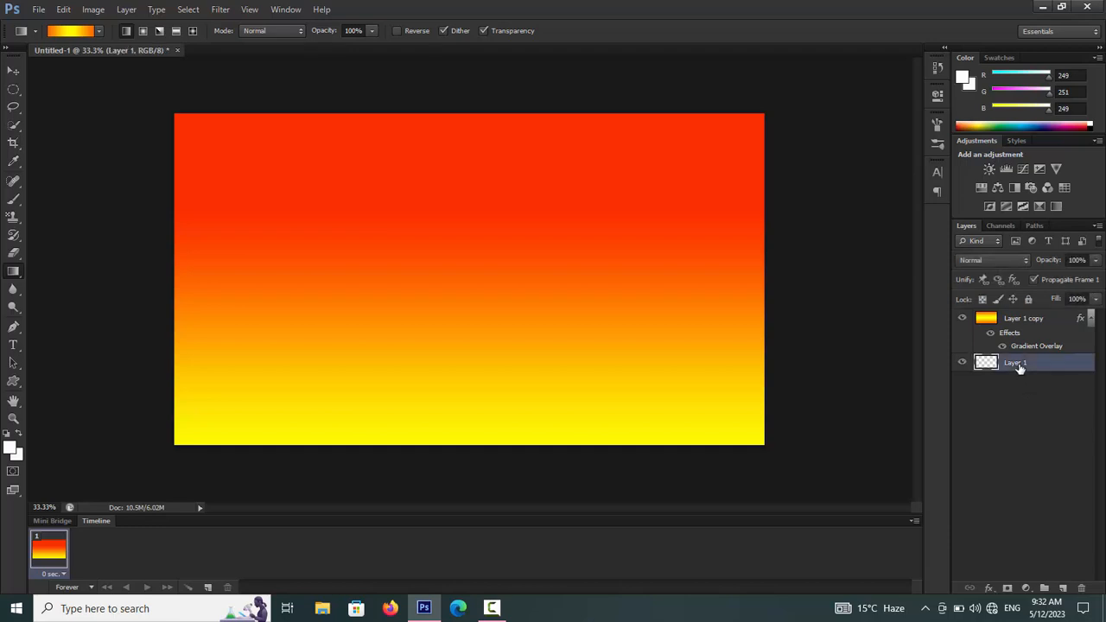
{"action": "key", "text": "ctrl+j"}
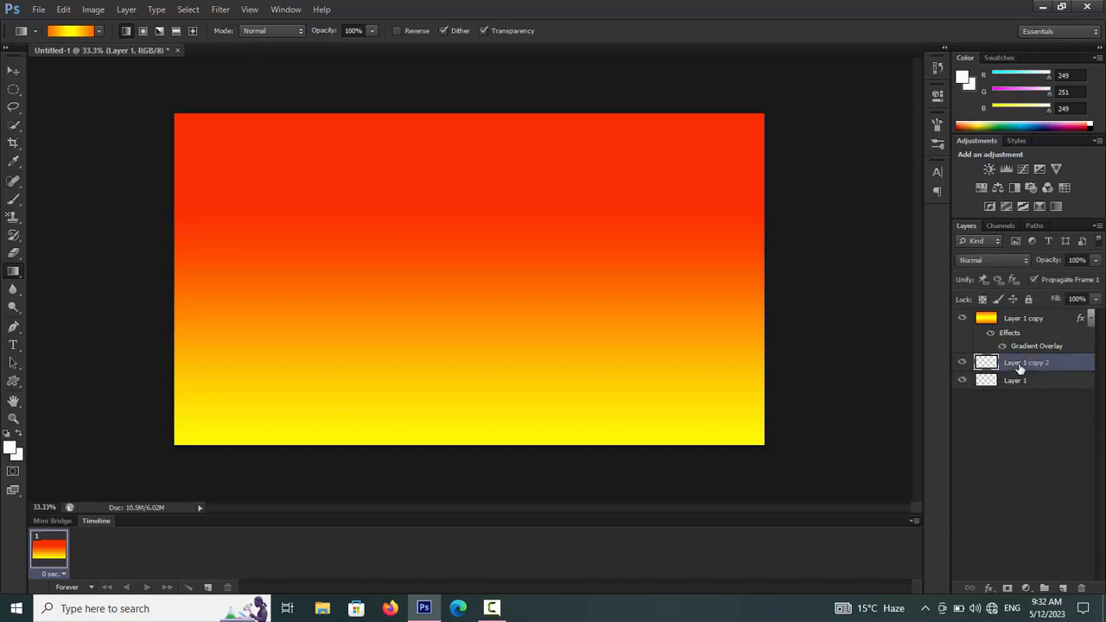
{"action": "left_click_drag", "start_coordinate": [1020, 366], "coordinate": [1010, 327]}
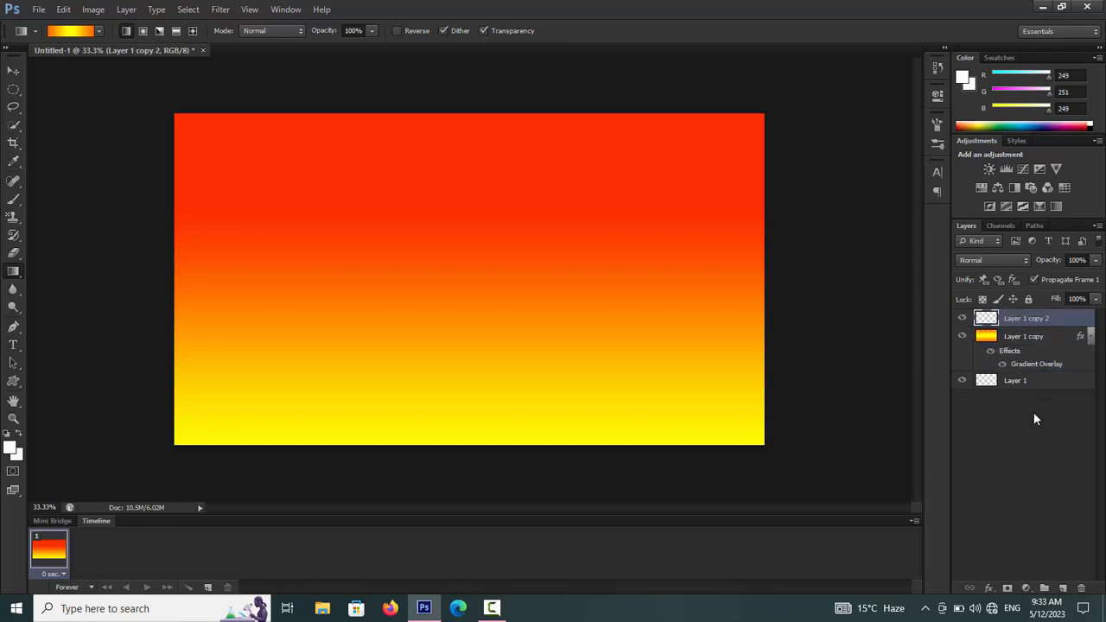
- Draw a white ellipse about 1770 × 792 px in the lower middle of the canvas with the Ellipse tool
{"action": "left_click", "coordinate": [13, 381]}
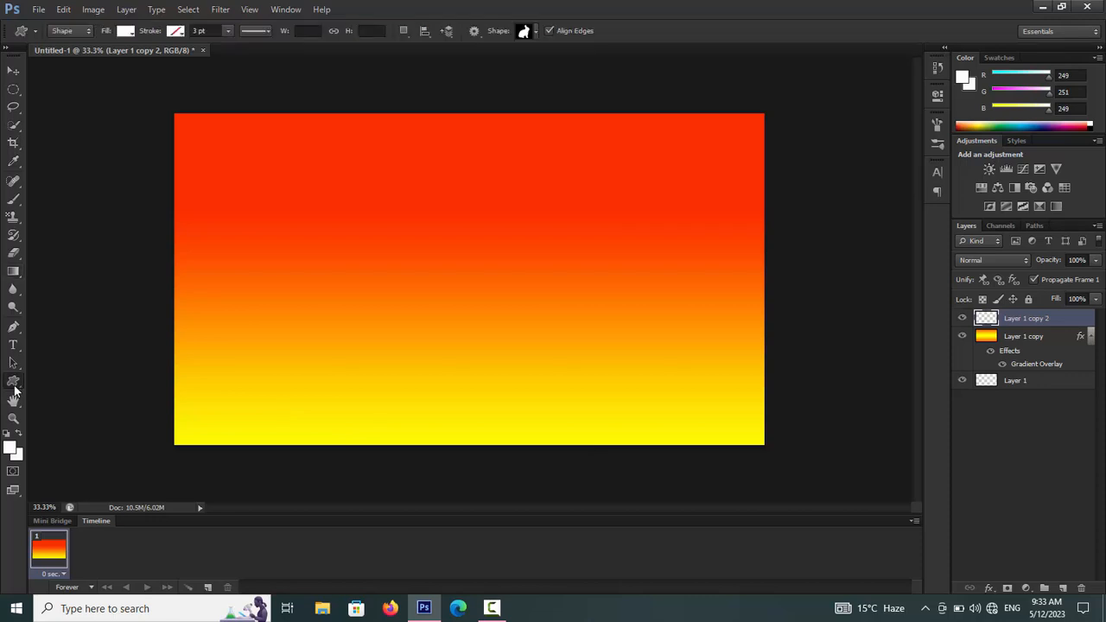
{"action": "right_click", "coordinate": [14, 390]}
{"action": "left_click", "coordinate": [71, 400]}
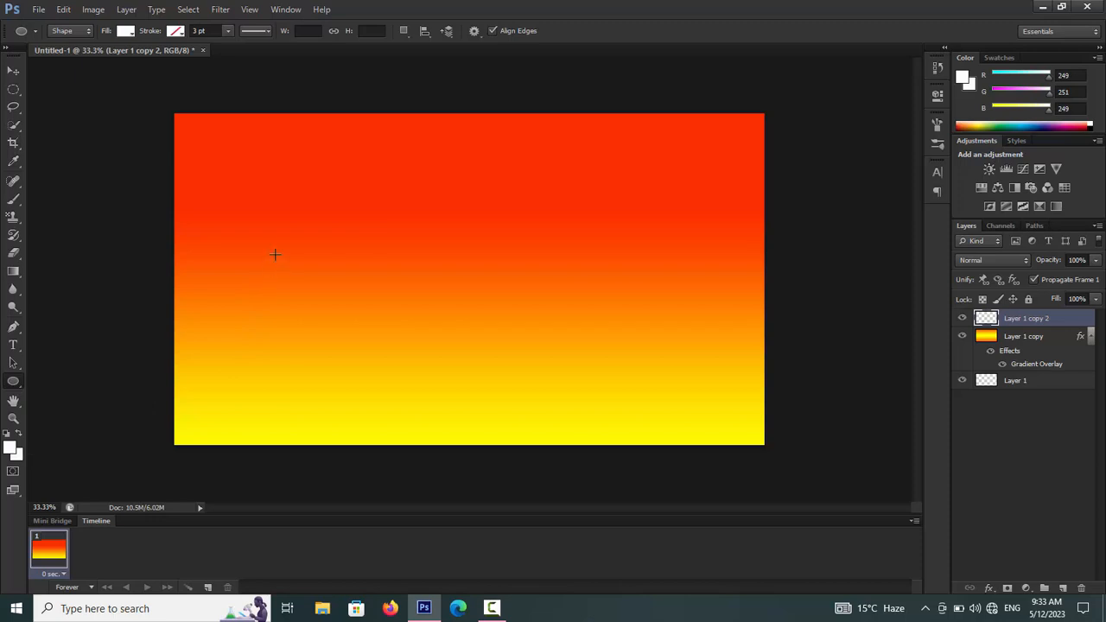
{"action": "left_click_drag", "start_coordinate": [274, 256], "coordinate": [682, 435]}
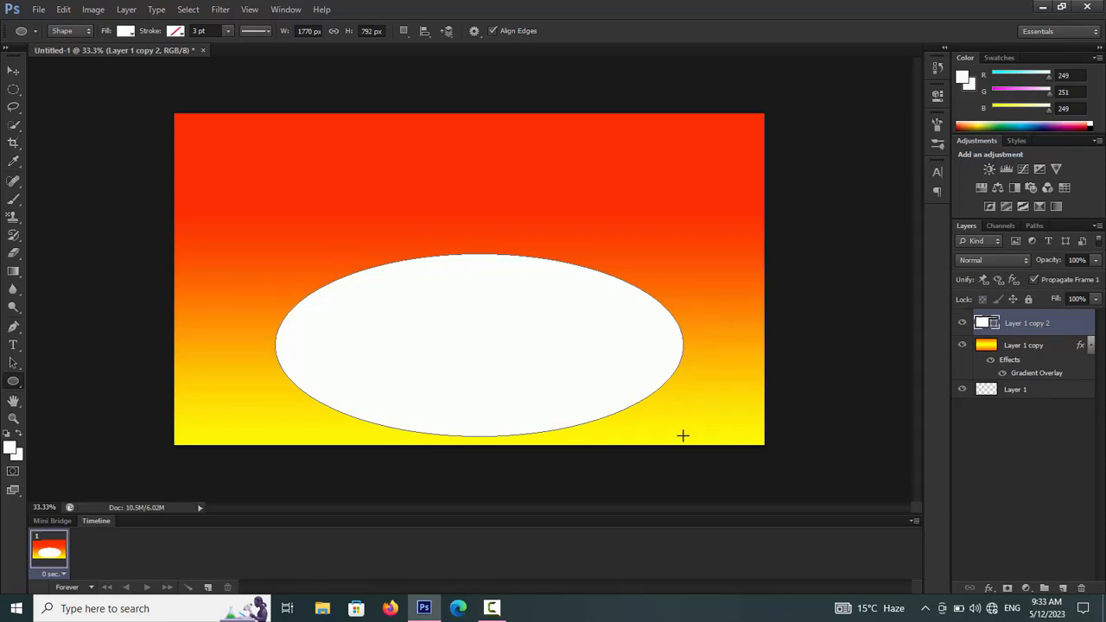
- Scale the white ellipse to about 168% and position it as a hill spanning the lower canvas, centred near X 1287.5, Y 1345 px
{"action": "key", "text": "ctrl+t"}
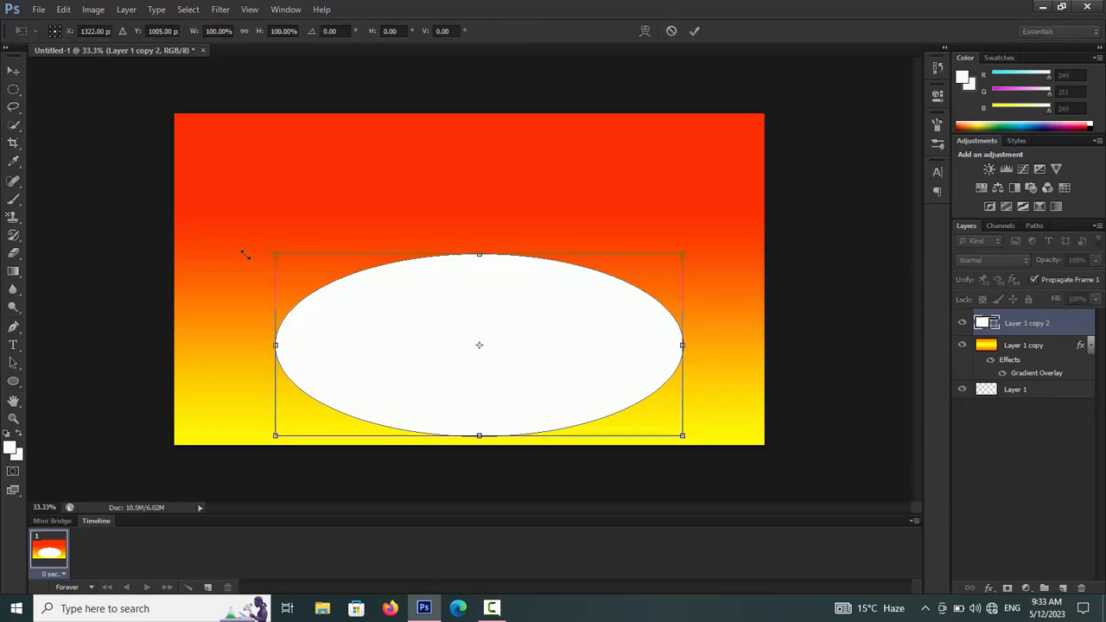
{"action": "left_click_drag", "start_coordinate": [245, 255], "coordinate": [26, 185]}
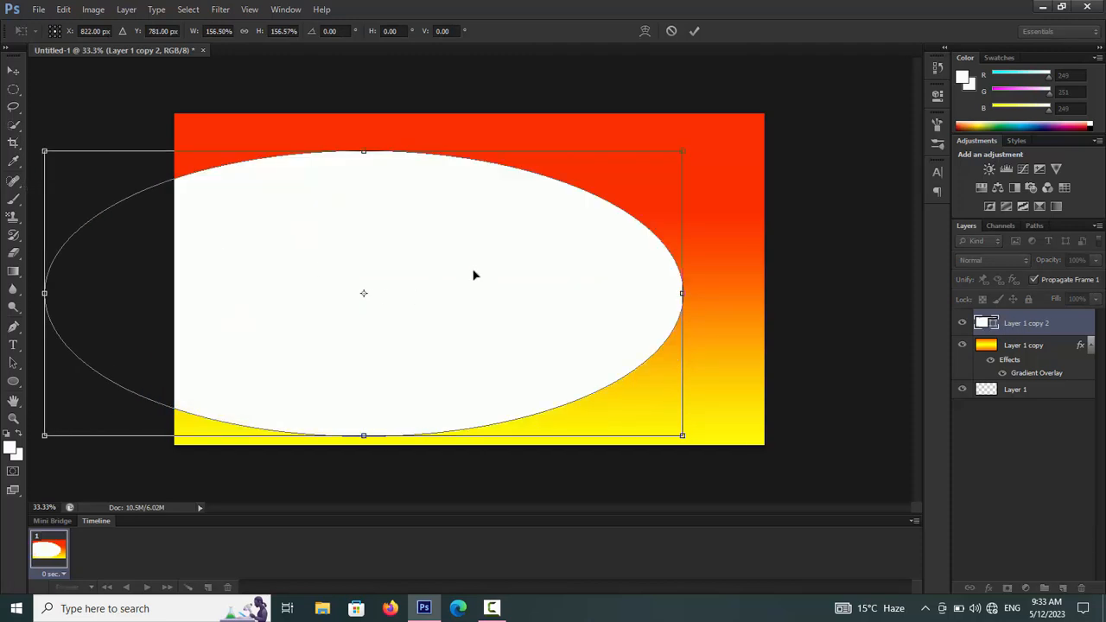
{"action": "left_click_drag", "start_coordinate": [474, 274], "coordinate": [602, 389]}
{"action": "left_click_drag", "start_coordinate": [171, 263], "coordinate": [128, 244]}
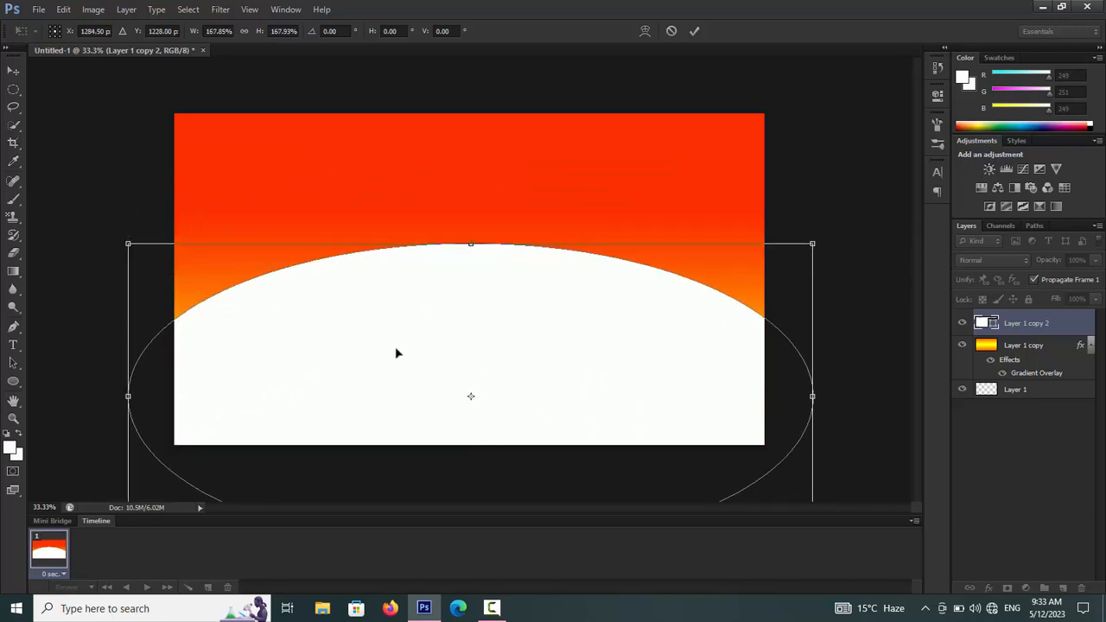
{"action": "left_click_drag", "start_coordinate": [397, 353], "coordinate": [399, 383]}
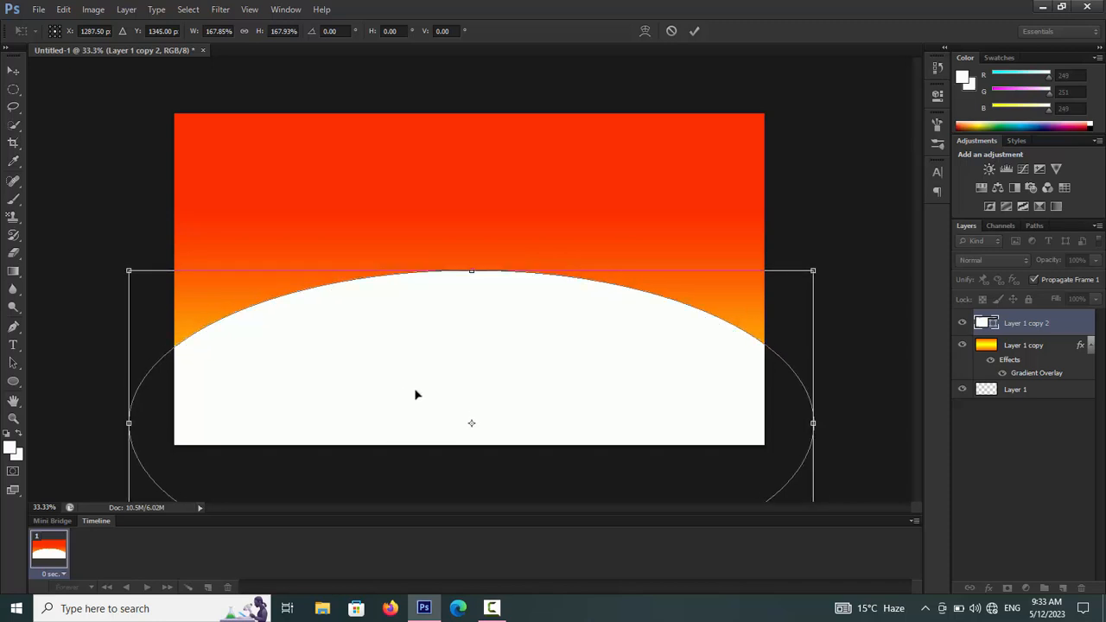
{"action": "left_click", "coordinate": [16, 72]}
{"action": "left_click", "coordinate": [483, 234]}
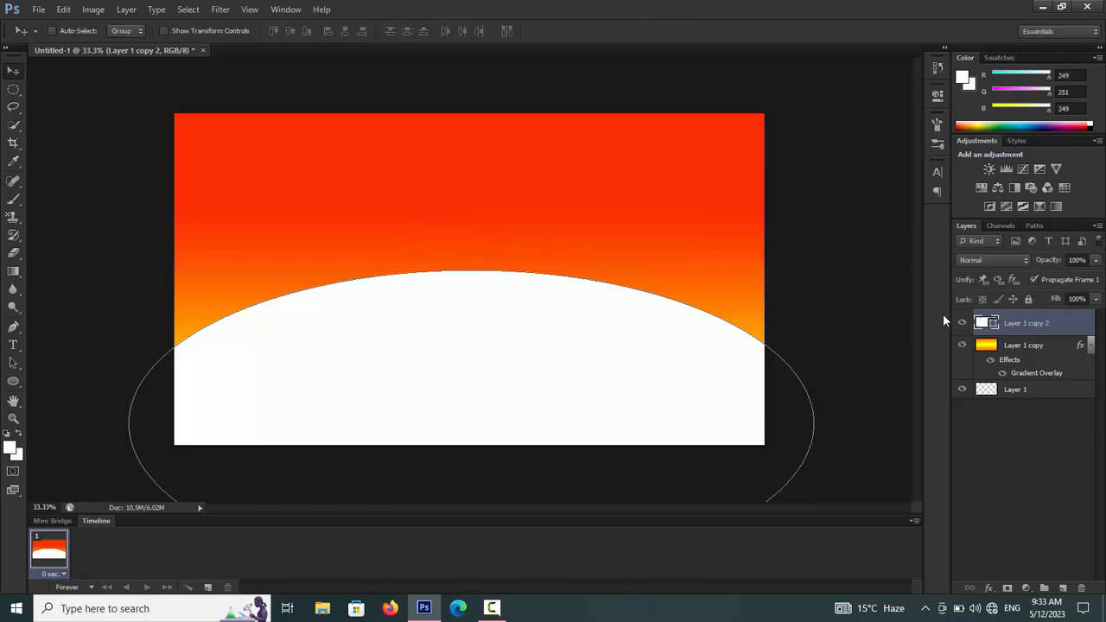
- Set the background colour to black (000000) and the foreground colour to near-black (010101)
{"action": "left_click", "coordinate": [16, 455]}
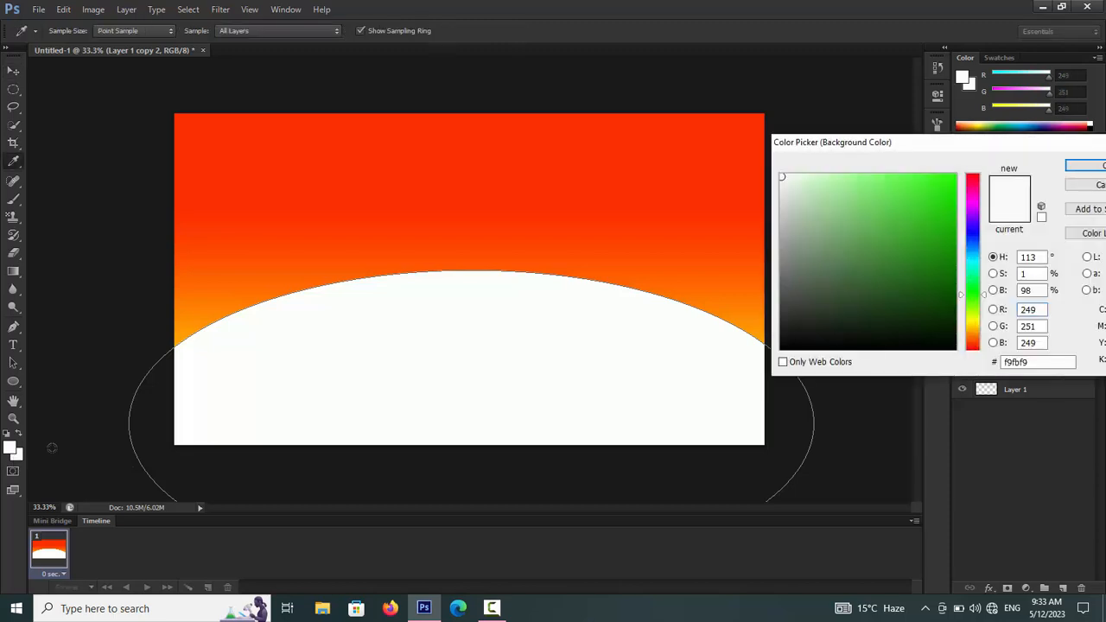
{"action": "left_click", "coordinate": [782, 350]}
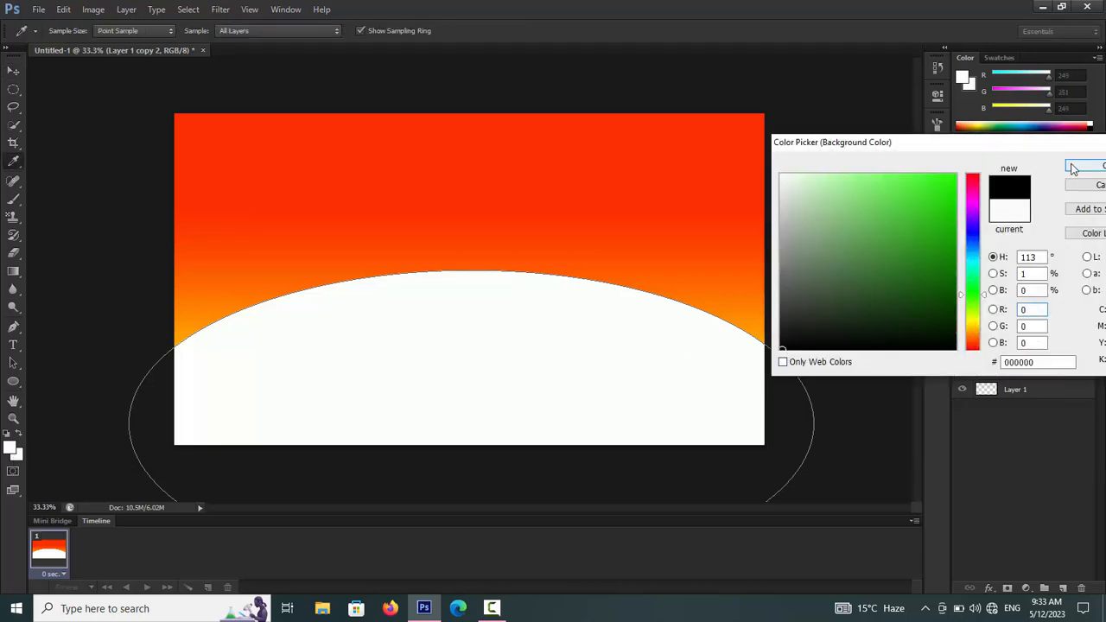
{"action": "left_click", "coordinate": [1082, 165]}
{"action": "left_click", "coordinate": [10, 448]}
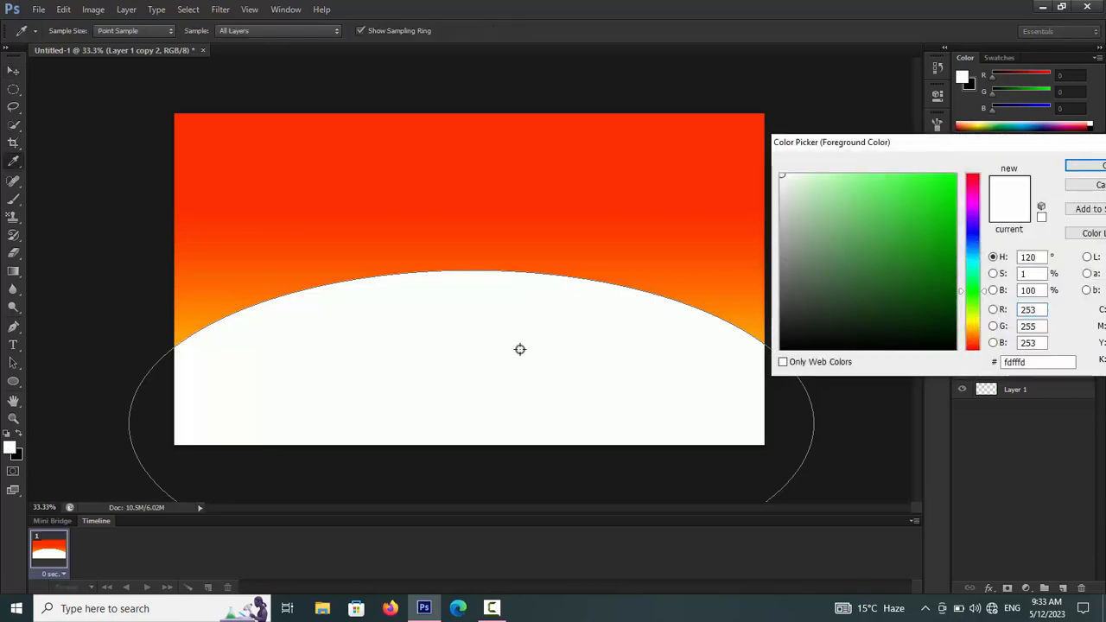
{"action": "left_click", "coordinate": [781, 351]}
{"action": "left_click", "coordinate": [782, 349]}
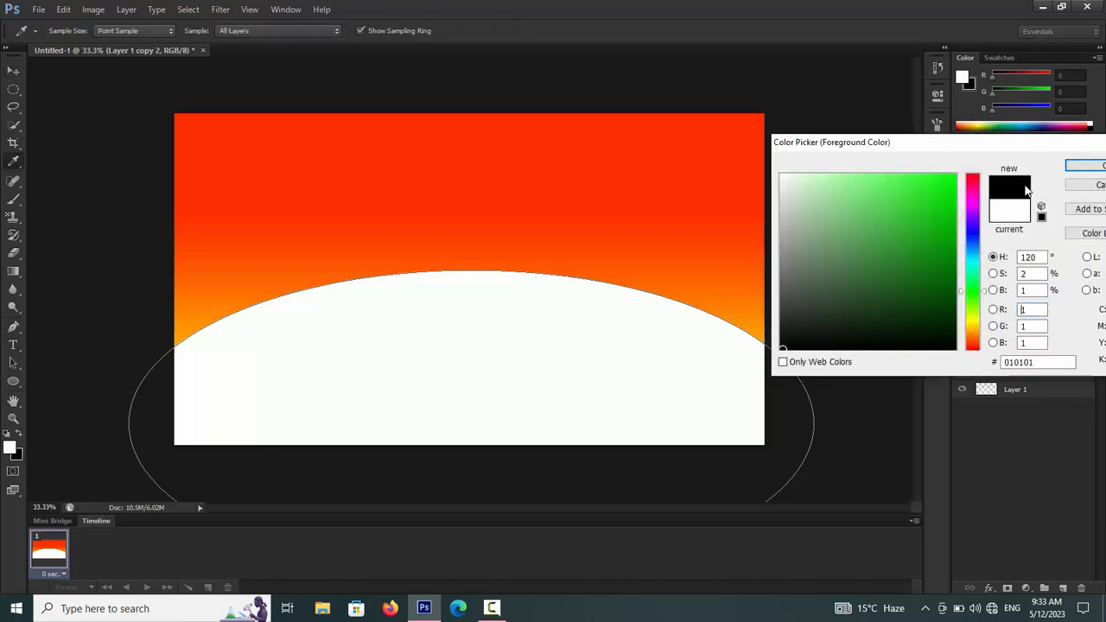
{"action": "left_click", "coordinate": [1080, 165]}
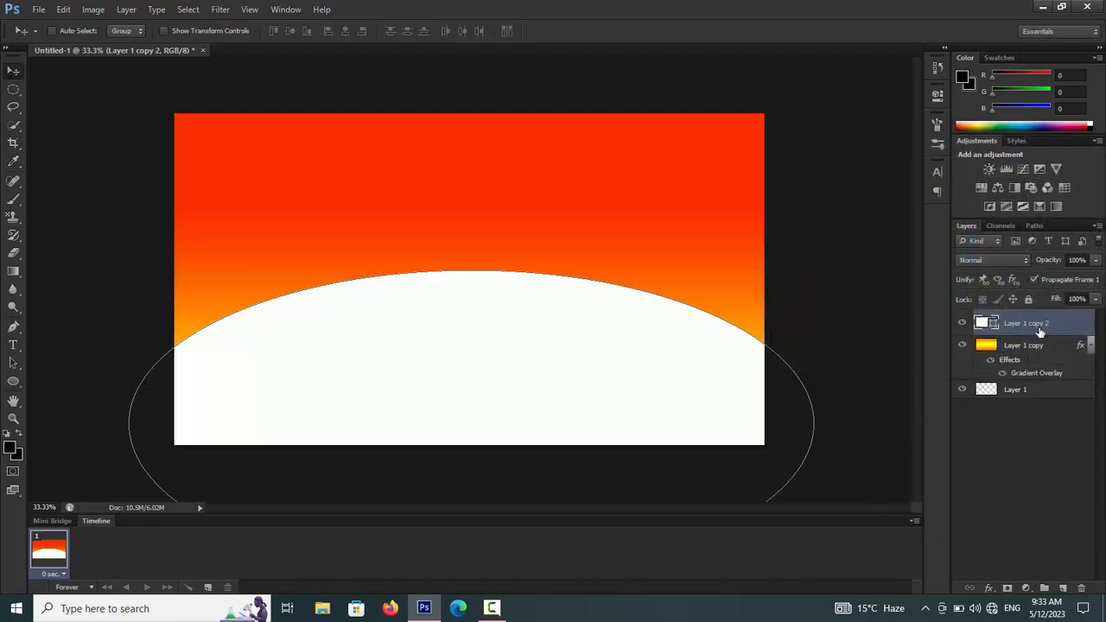
- Fill the hill ellipse on Layer 1 copy 2 with the black foreground colour and deselect the layer
{"action": "left_click", "coordinate": [1037, 392]}
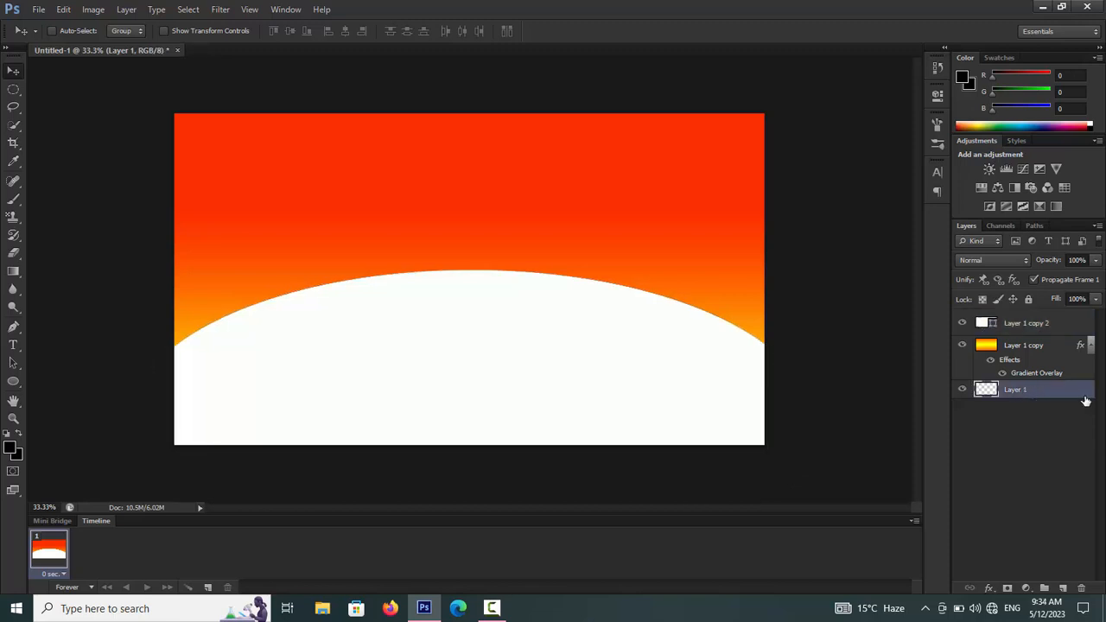
{"action": "left_click", "coordinate": [1028, 322]}
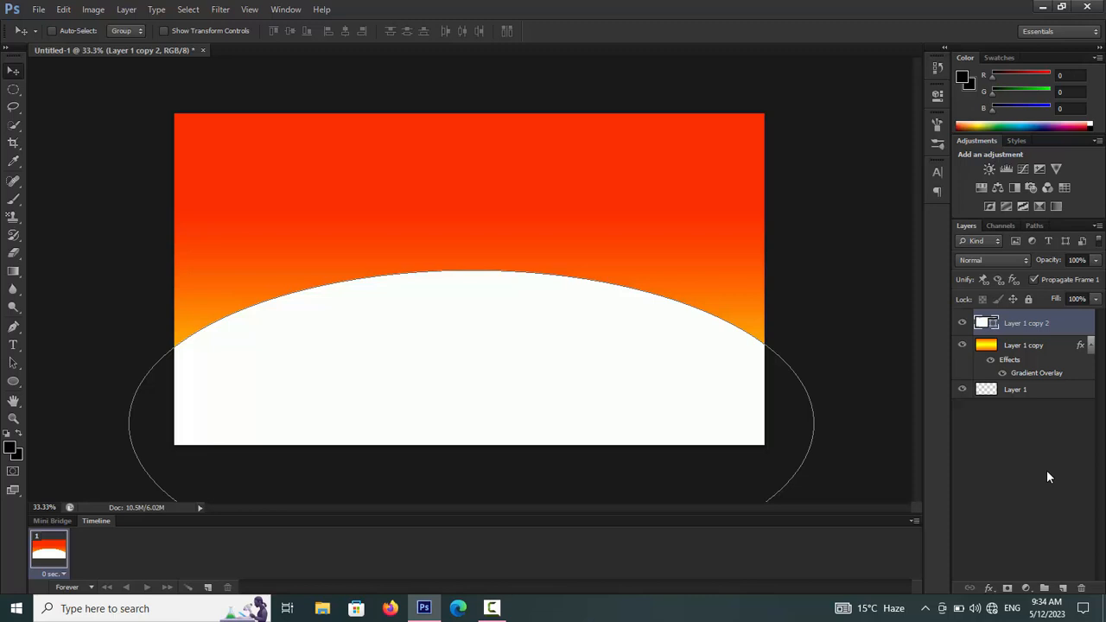
{"action": "key", "text": "alt+BackSpace"}
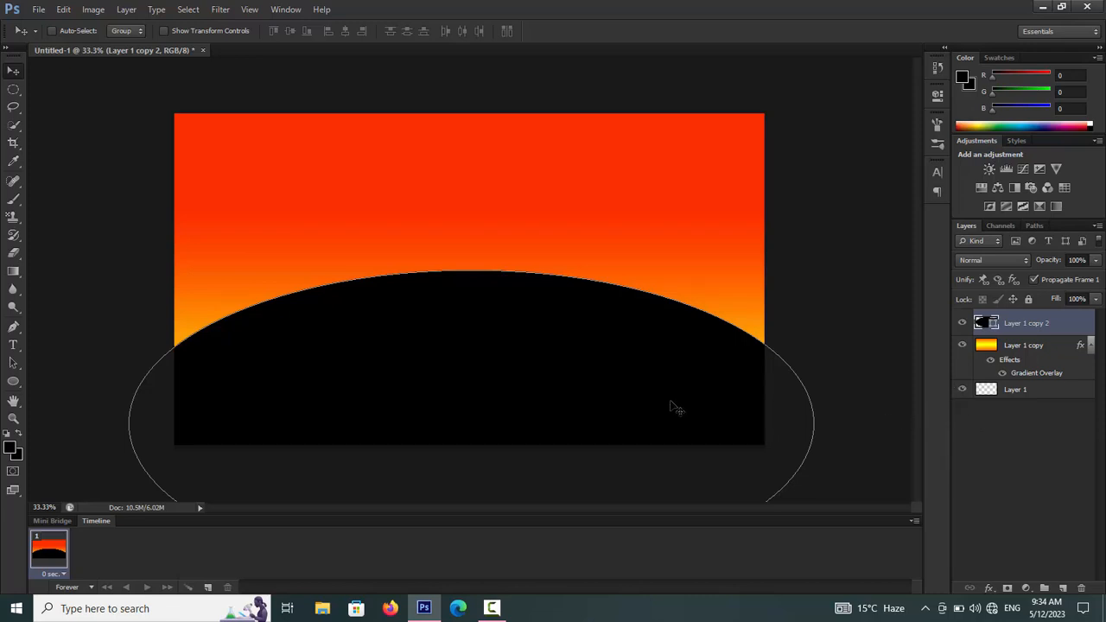
{"action": "left_click", "coordinate": [1065, 450]}
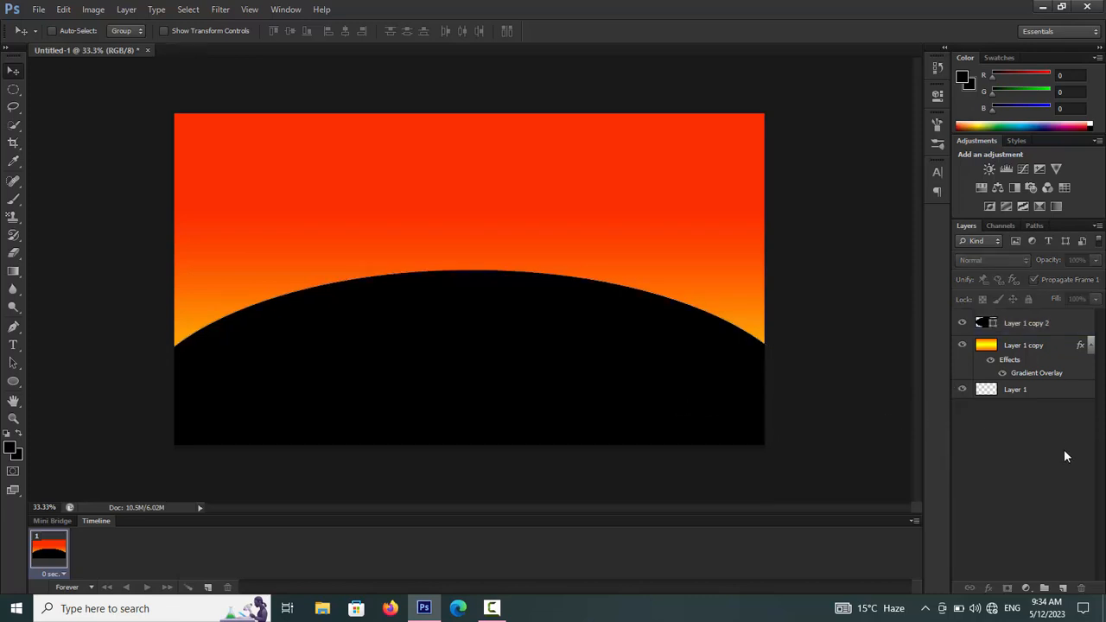
- Duplicate the empty Layer 1, place the copy between the gradient layer and the hill layer, and deselect it
{"action": "left_click", "coordinate": [1031, 396]}
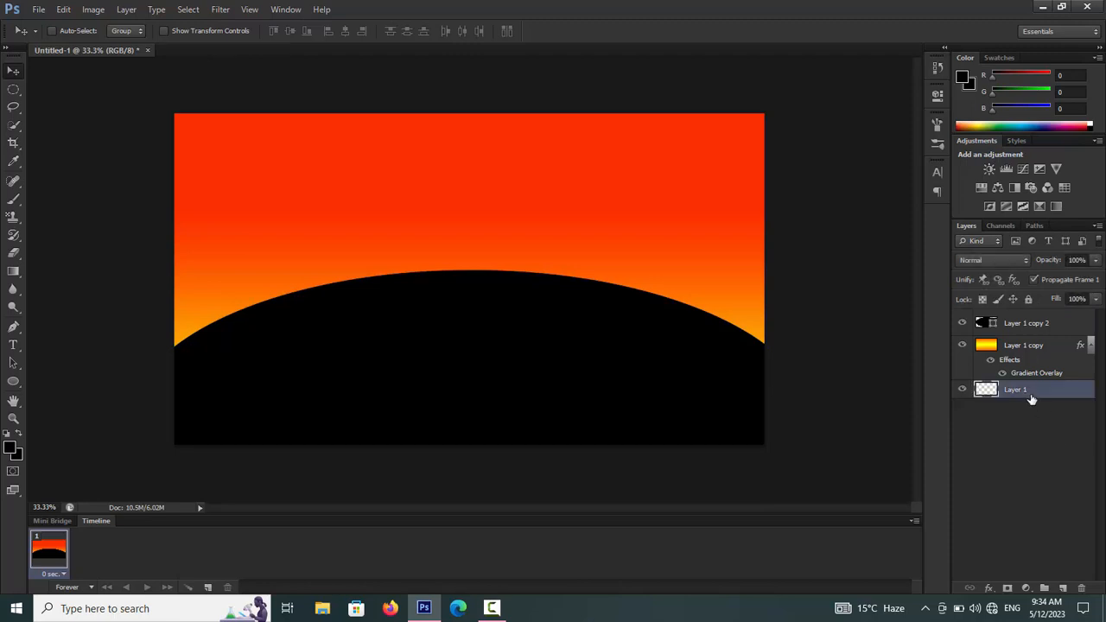
{"action": "key", "text": "ctrl+j"}
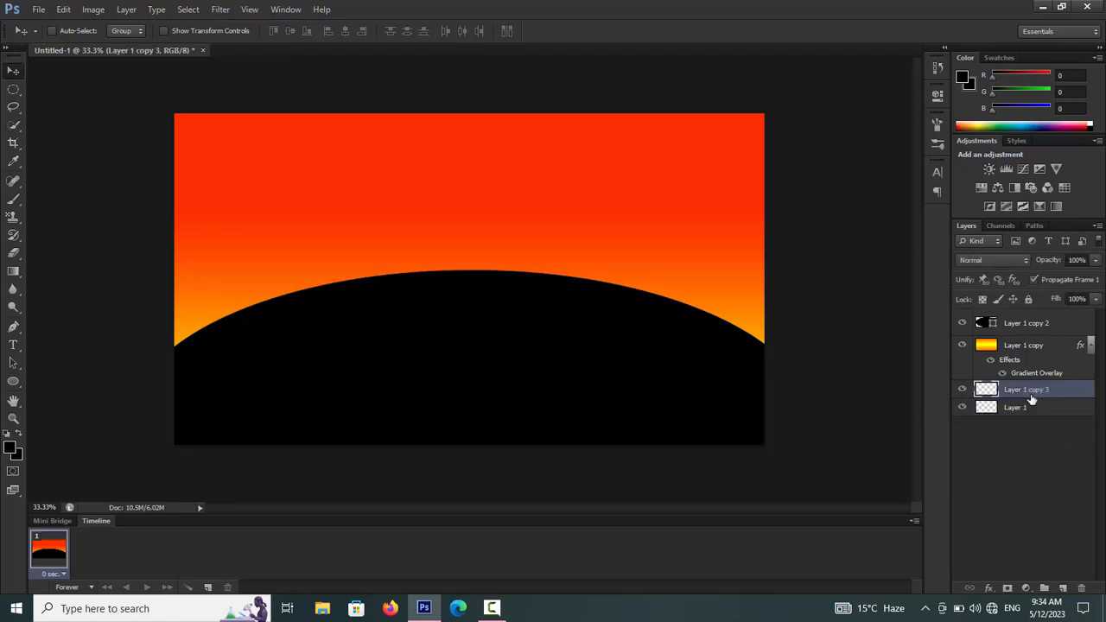
{"action": "left_click_drag", "start_coordinate": [1031, 395], "coordinate": [1026, 346]}
{"action": "left_click", "coordinate": [1018, 515]}
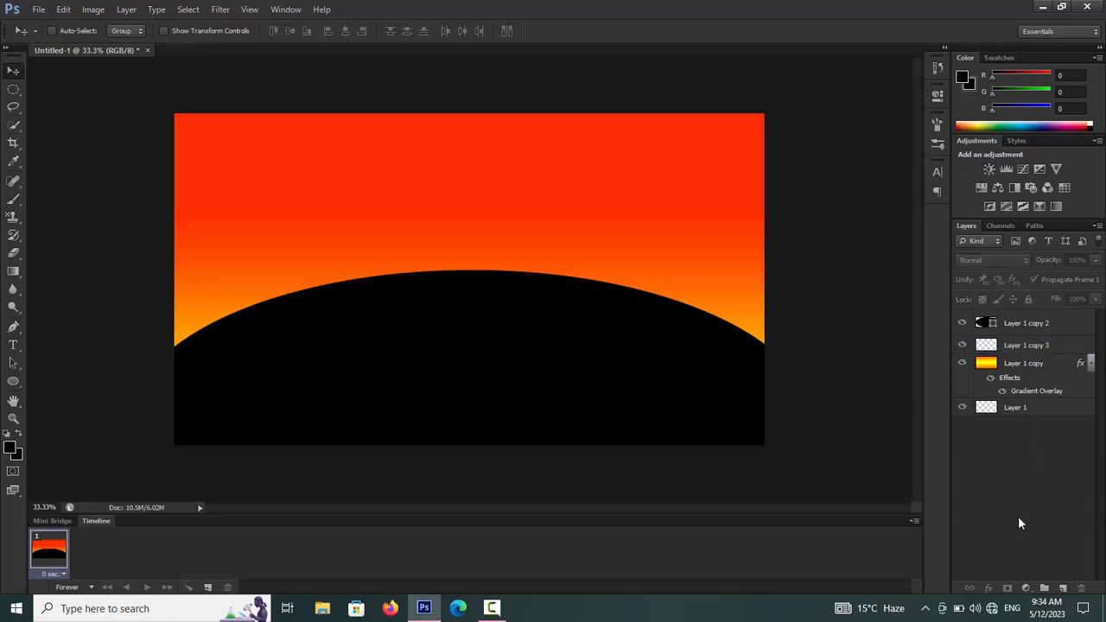
- Draw a white circle about 552 px wide with the Ellipse tool and centre it on the crest of the hill
{"action": "left_click", "coordinate": [13, 381]}
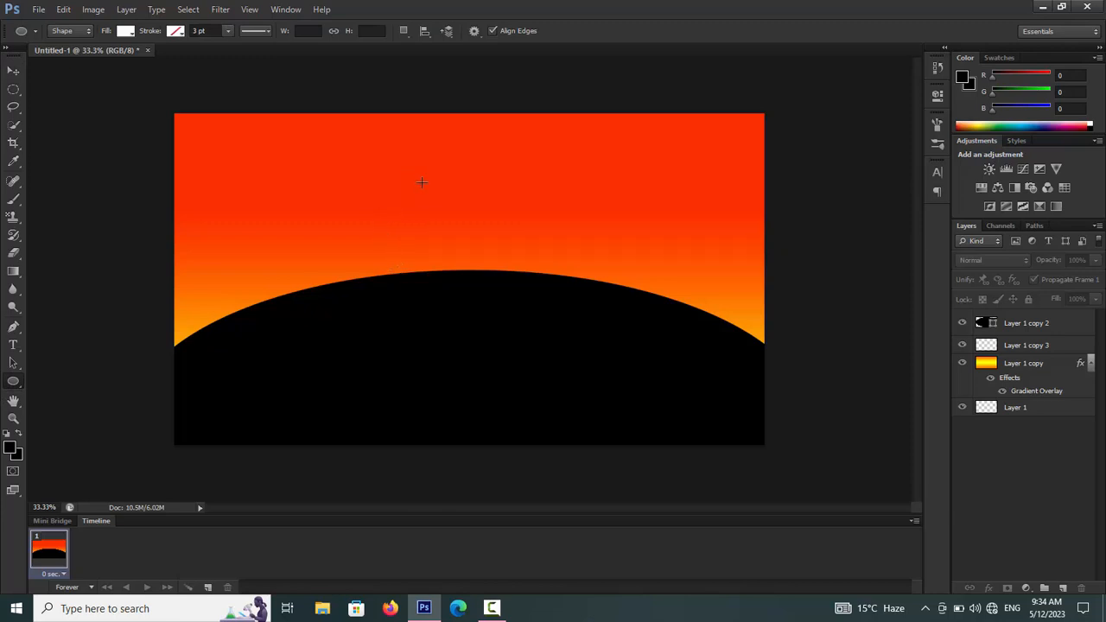
{"action": "left_click_drag", "start_coordinate": [427, 178], "coordinate": [553, 323]}
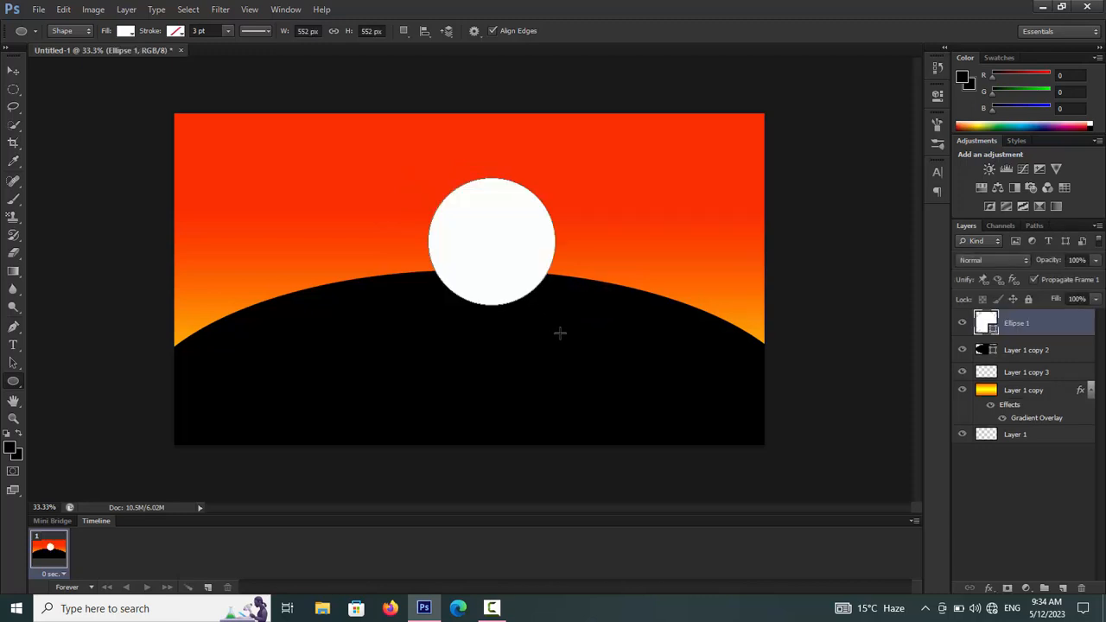
{"action": "left_click", "coordinate": [13, 70]}
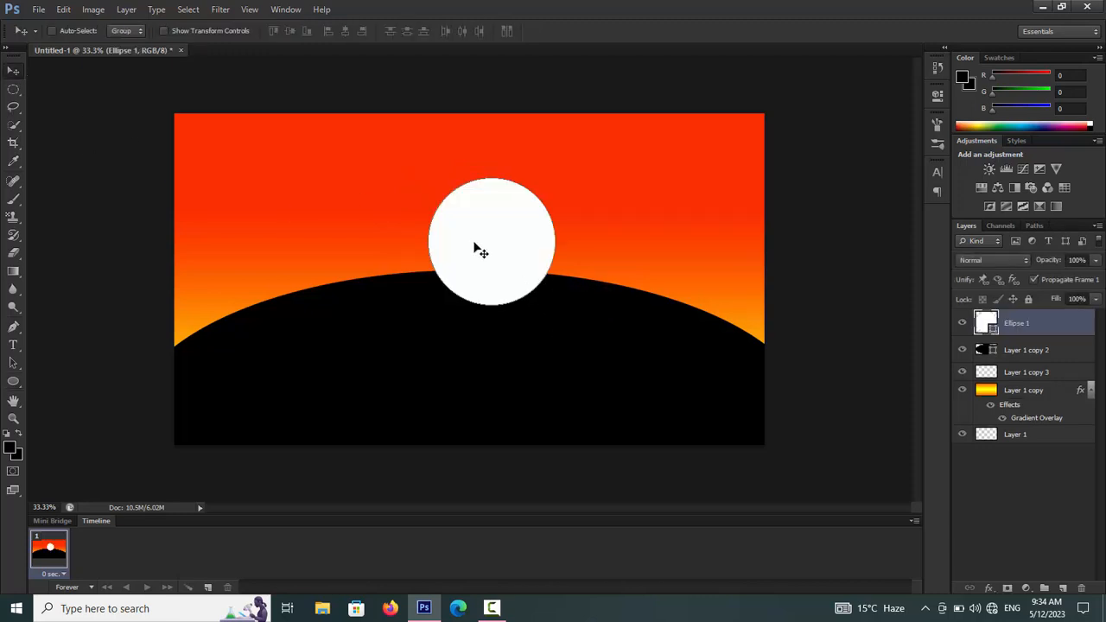
{"action": "left_click_drag", "start_coordinate": [476, 247], "coordinate": [456, 215]}
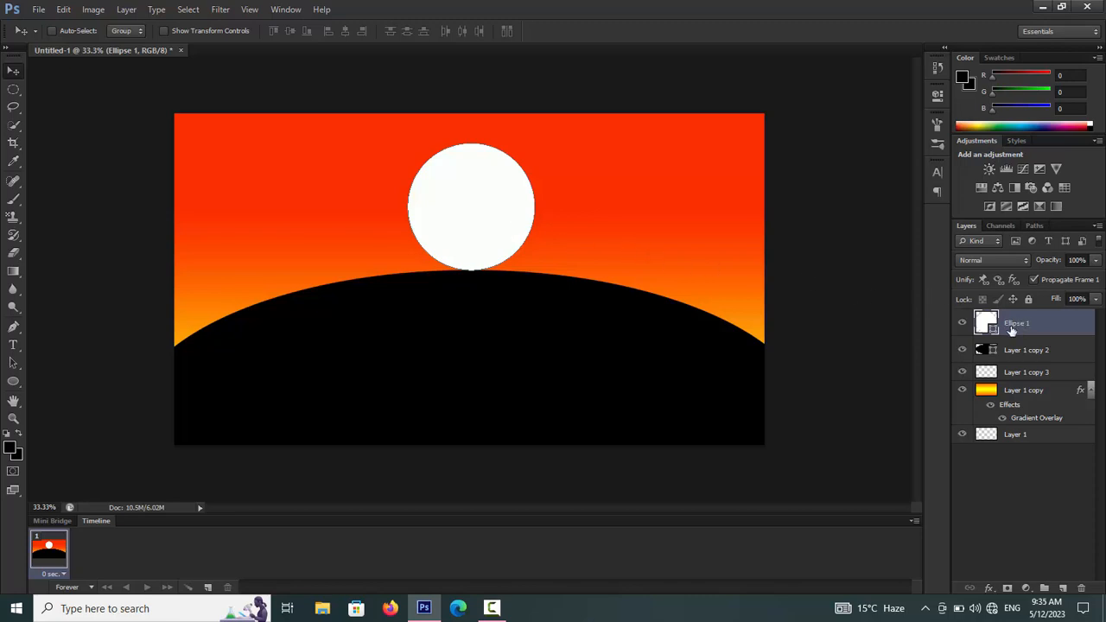
- Set the white circle's layer opacity to 75% and deselect the layer
{"action": "left_click", "coordinate": [1095, 260]}
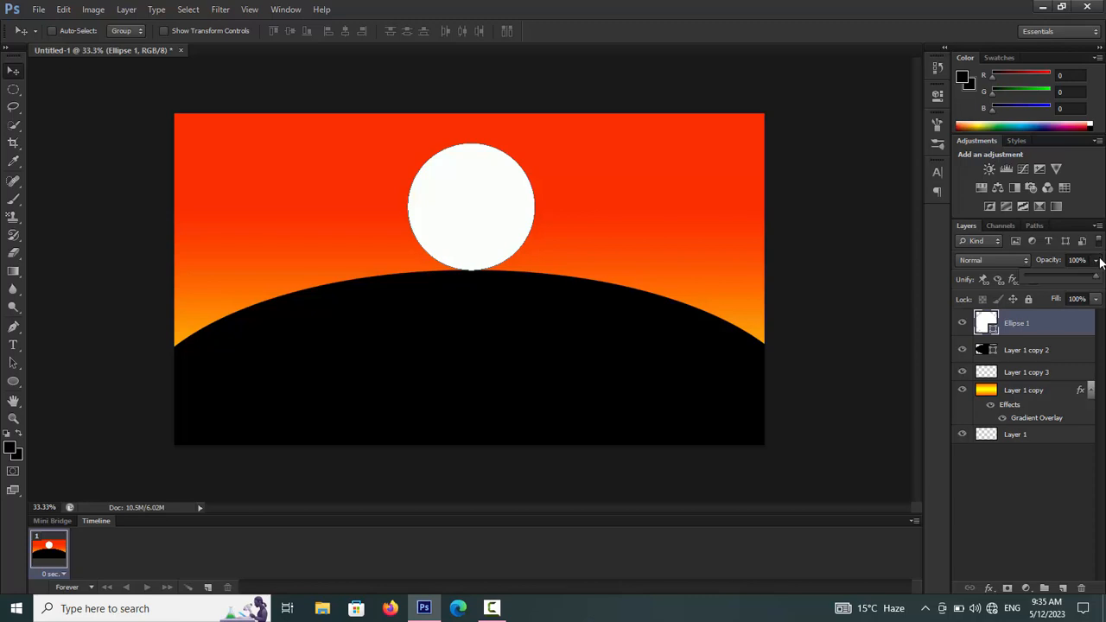
{"action": "left_click_drag", "start_coordinate": [1095, 280], "coordinate": [1079, 283]}
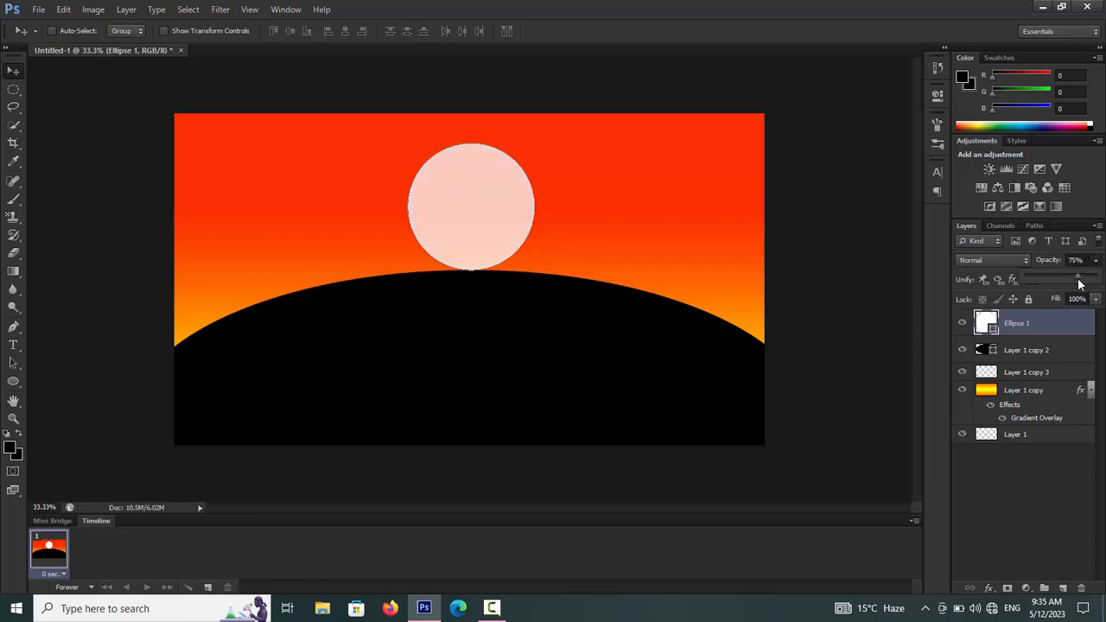
{"action": "left_click", "coordinate": [1043, 481]}
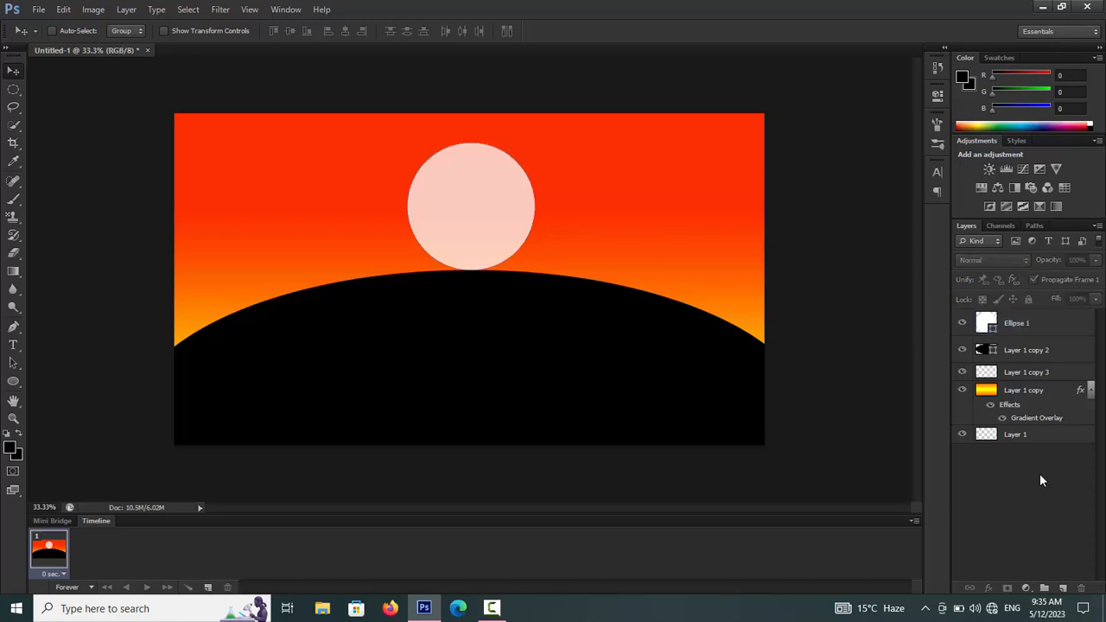
- Nudge the sun circle slightly up off the hill and move the Ellipse 1 layer below Layer 1 copy 2
{"action": "left_click", "coordinate": [1020, 323]}
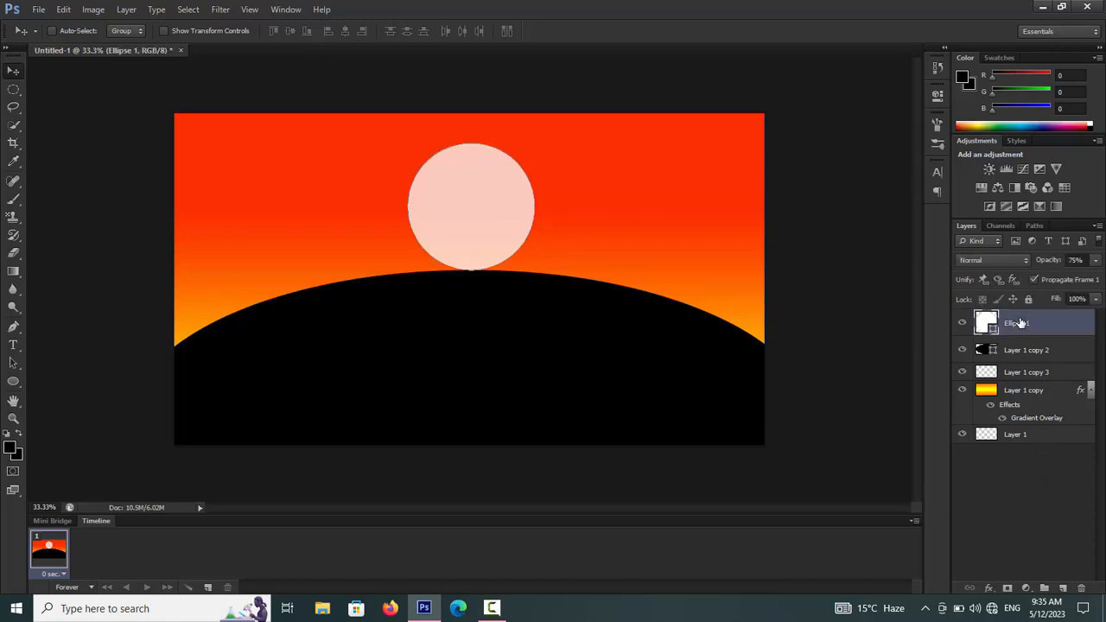
{"action": "key", "text": "Up"}
{"action": "key", "text": "Up"}
{"action": "key", "text": "Up"}
{"action": "key", "text": "Up"}
{"action": "key", "text": "Up"}
{"action": "key", "text": "Up"}
{"action": "key", "text": "Up"}
{"action": "key", "text": "Up"}
{"action": "key", "text": "Up"}
{"action": "key", "text": "Up"}
{"action": "key", "text": "Up"}
{"action": "key", "text": "Up"}
{"action": "key", "text": "Up"}
{"action": "key", "text": "Up"}
{"action": "key", "text": "Up"}
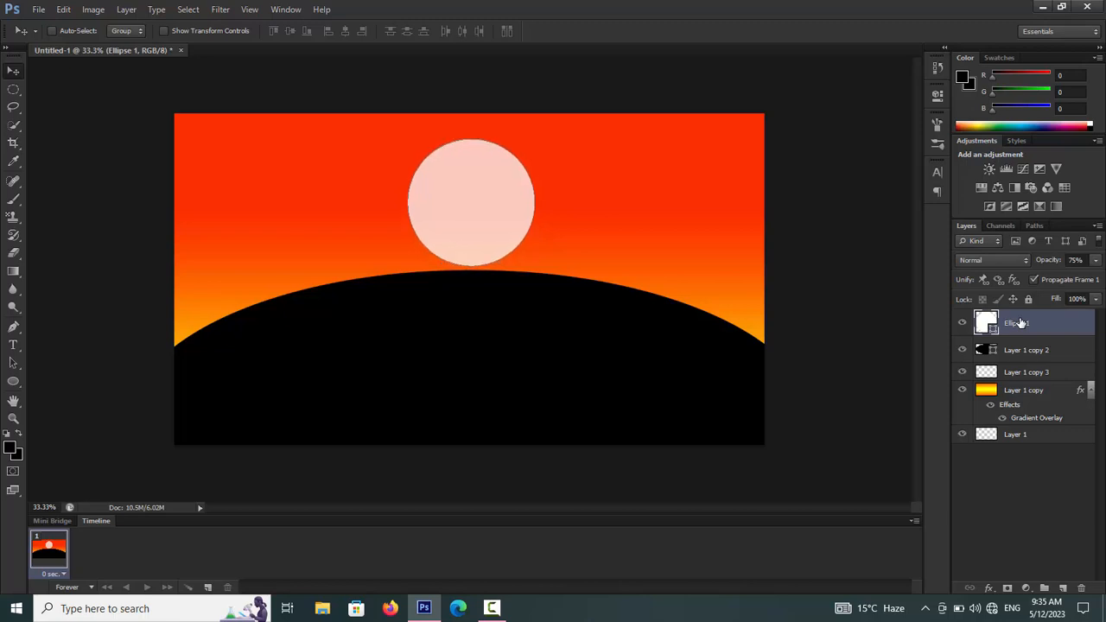
{"action": "left_click_drag", "start_coordinate": [1021, 326], "coordinate": [1015, 364]}
{"action": "left_click", "coordinate": [1026, 519]}
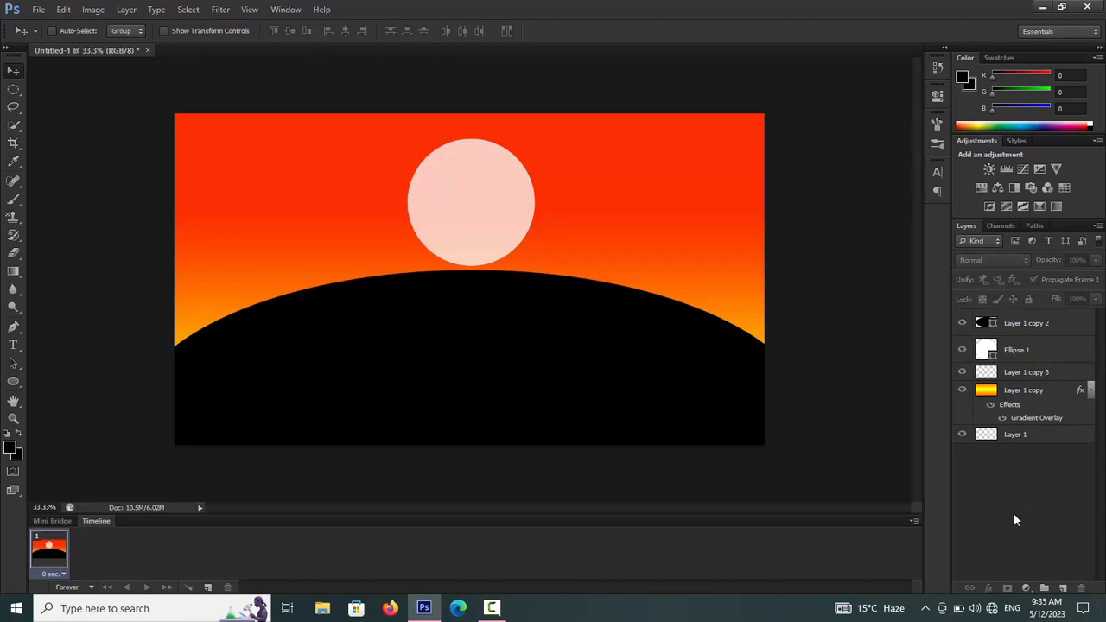
- Duplicate the empty Layer 1 again and move the copy above the black hill layer
{"action": "left_click", "coordinate": [1018, 437]}
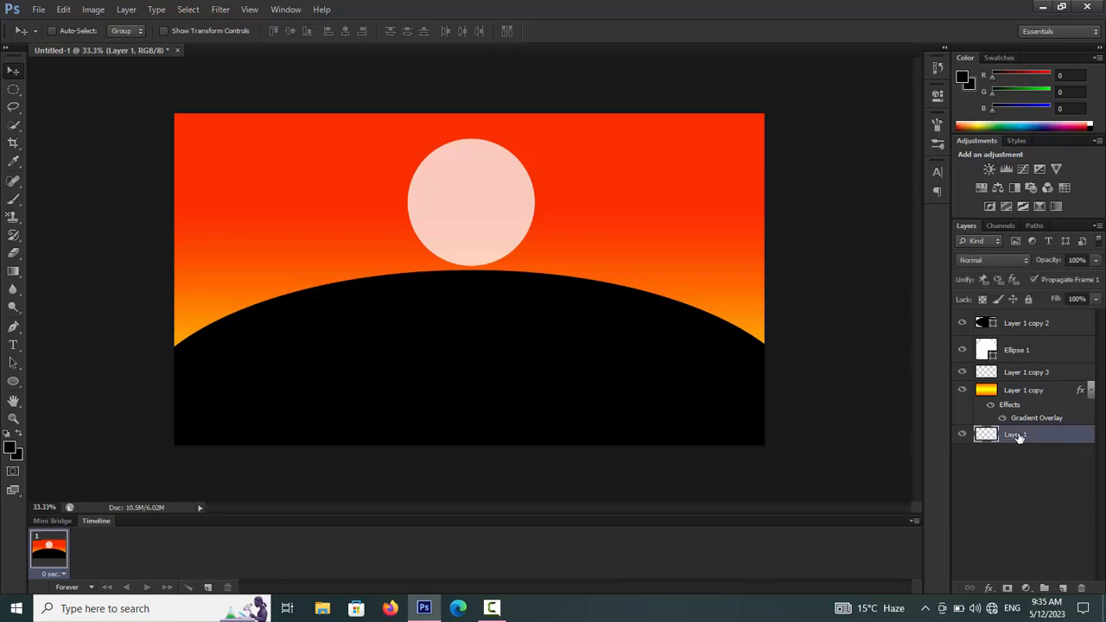
{"action": "key", "text": "ctrl+j"}
{"action": "left_click_drag", "start_coordinate": [1019, 437], "coordinate": [1022, 319]}
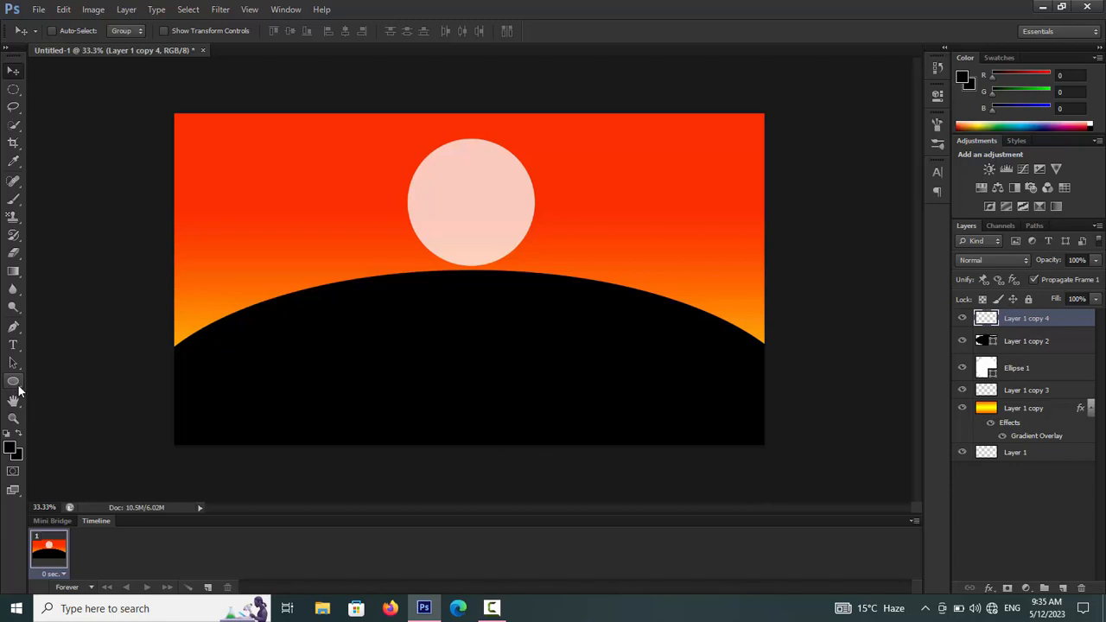
- Choose the 134 px grass tip for the Brush tool and reduce its size to 93 px
{"action": "left_click", "coordinate": [17, 207]}
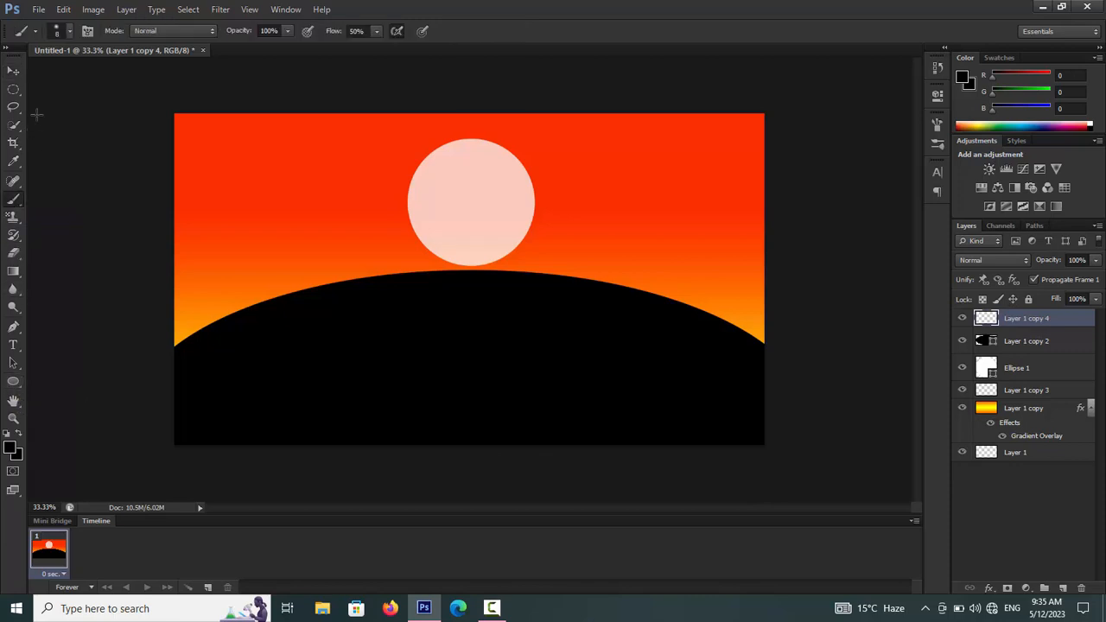
{"action": "left_click", "coordinate": [70, 31]}
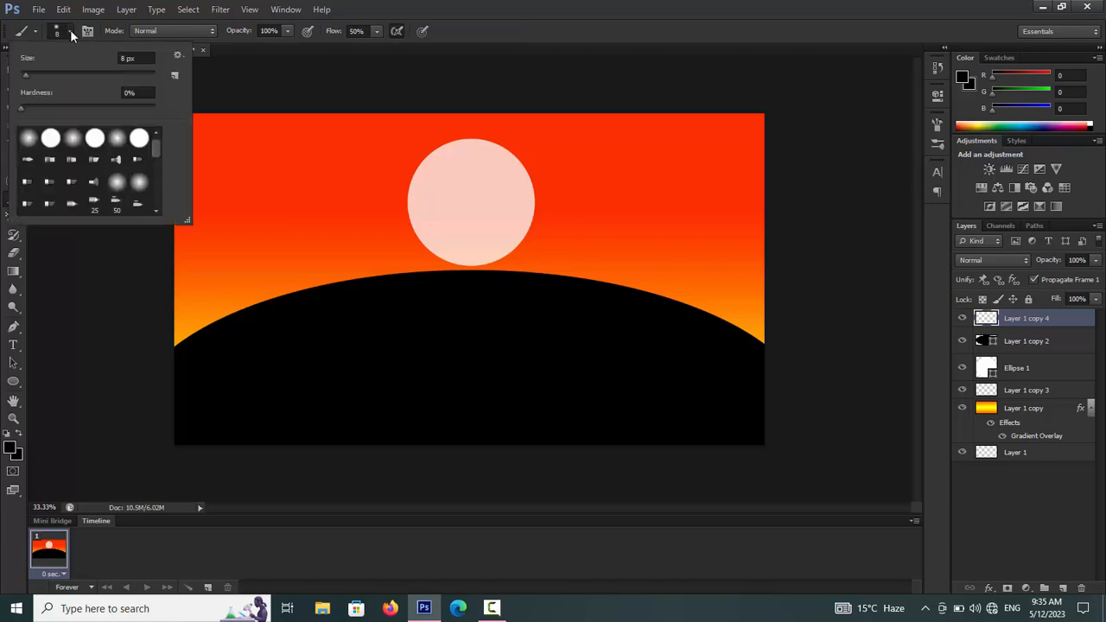
{"action": "left_click_drag", "start_coordinate": [158, 147], "coordinate": [152, 181]}
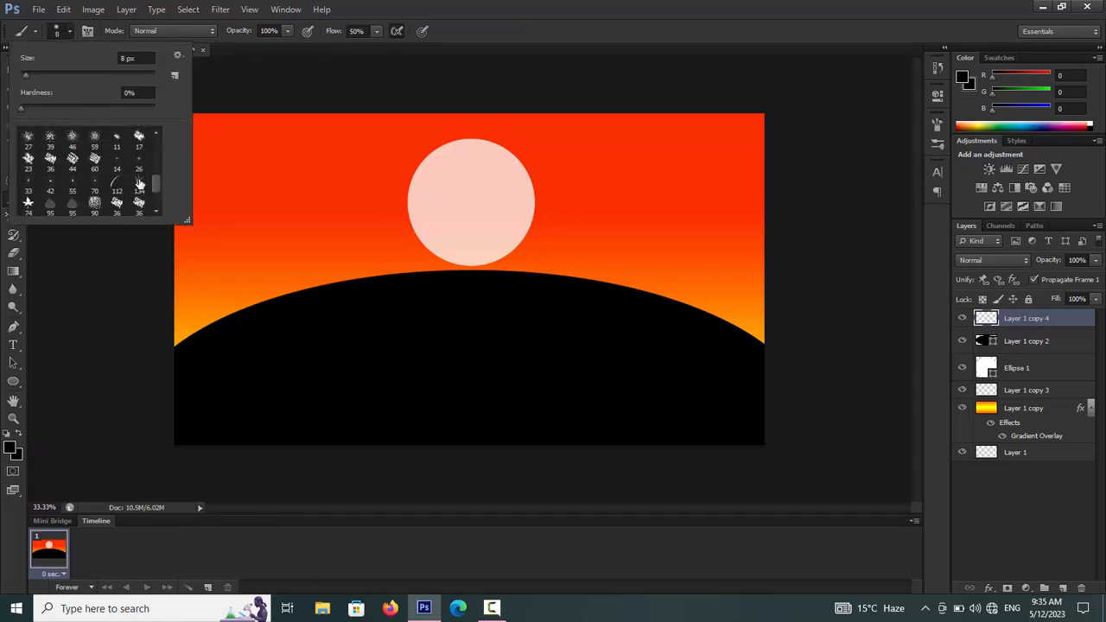
{"action": "left_click", "coordinate": [139, 184]}
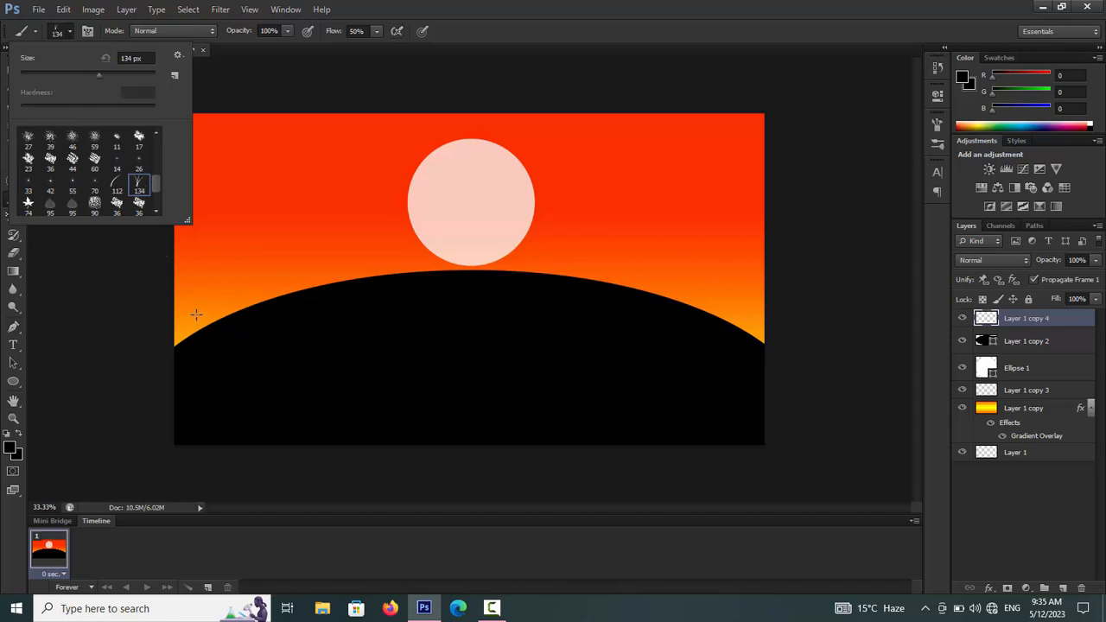
{"action": "left_click", "coordinate": [51, 73]}
{"action": "left_click", "coordinate": [69, 75]}
{"action": "left_click", "coordinate": [77, 72]}
{"action": "left_click", "coordinate": [200, 326]}
{"action": "left_click", "coordinate": [203, 319]}
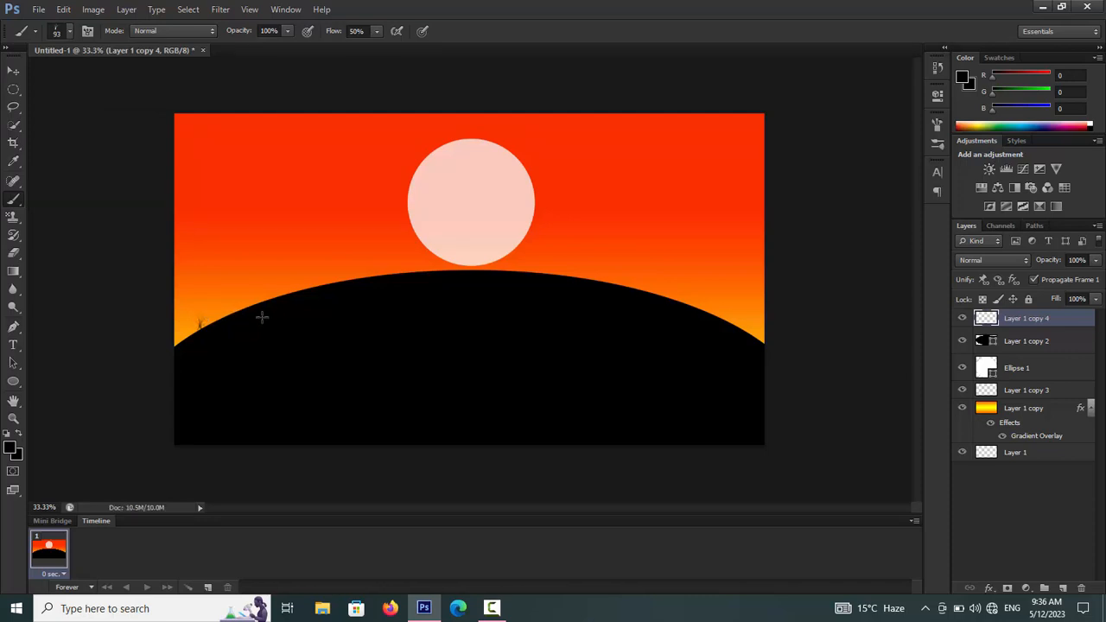
{"action": "key", "text": "ctrl+z"}
- Move Layer 1 copy 4 below the hill layer, Layer 1 copy 2
{"action": "left_click_drag", "start_coordinate": [1044, 325], "coordinate": [1048, 354]}
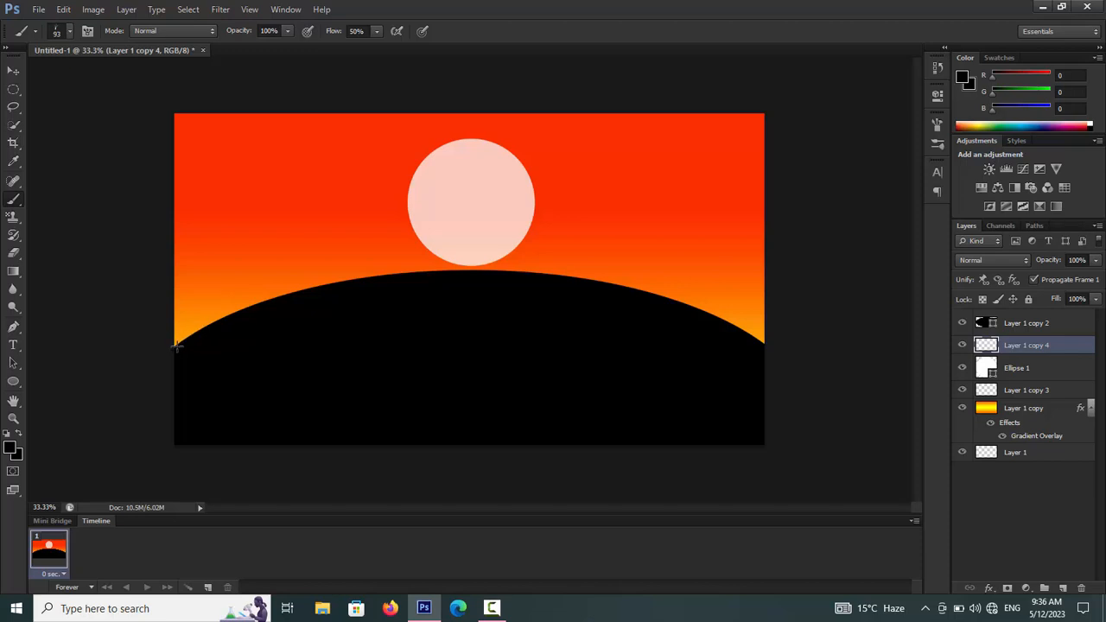
- Paint black grass along the whole upper edge of the hill on Layer 1 copy 4, filling in the thin stretches
{"action": "left_click_drag", "start_coordinate": [175, 344], "coordinate": [218, 319]}
{"action": "mouse_move", "coordinate": [219, 322]}
{"action": "left_mouse_down"}
{"action": "mouse_move", "coordinate": [368, 277]}
{"action": "mouse_move", "coordinate": [503, 269]}
{"action": "mouse_move", "coordinate": [658, 297]}
{"action": "mouse_move", "coordinate": [651, 287]}
{"action": "mouse_move", "coordinate": [766, 344]}
{"action": "left_mouse_up"}
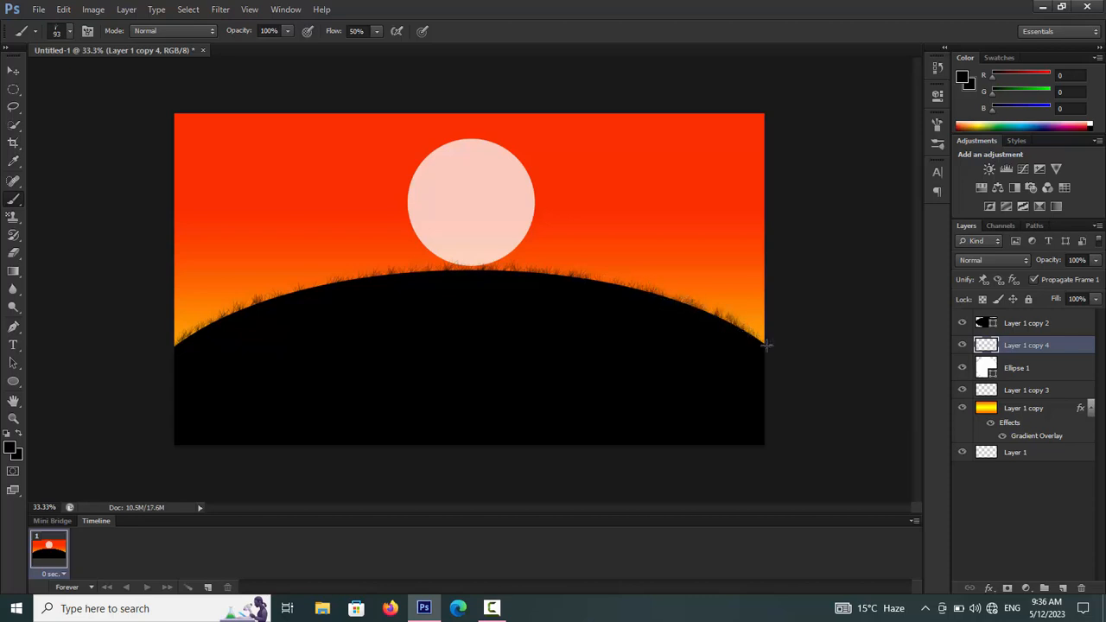
{"action": "left_click_drag", "start_coordinate": [270, 301], "coordinate": [324, 289]}
{"action": "left_click_drag", "start_coordinate": [166, 340], "coordinate": [173, 346]}
{"action": "left_click_drag", "start_coordinate": [383, 279], "coordinate": [436, 271]}
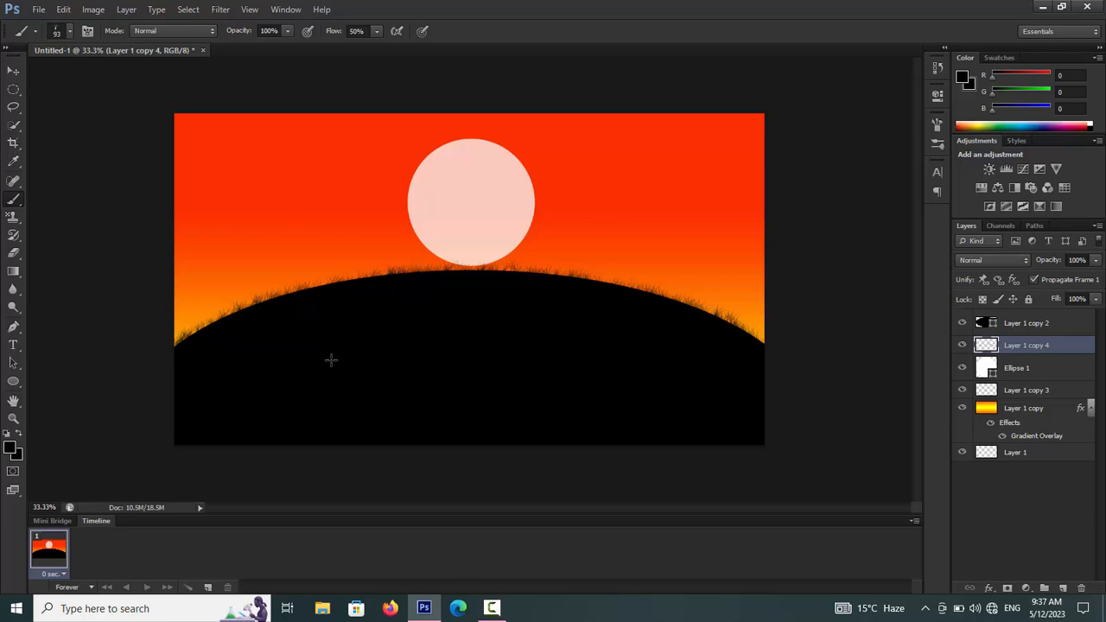
{"action": "left_click", "coordinate": [1029, 533]}
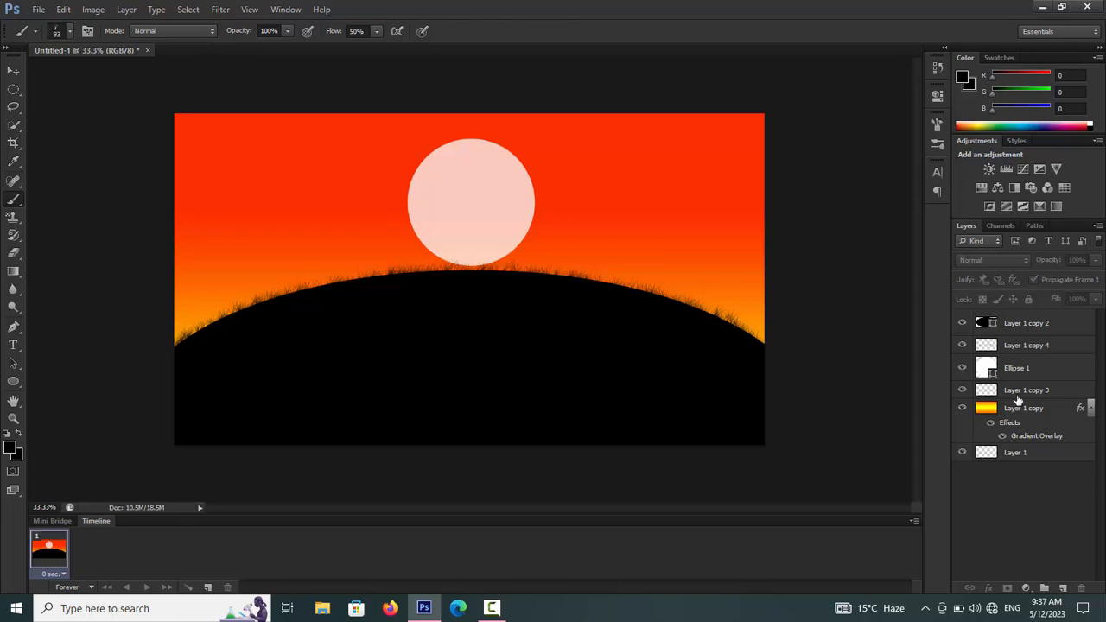
- Duplicate the empty Layer 1 and move the copy to the top of the layer stack, above the hill layer
{"action": "left_click", "coordinate": [1040, 454]}
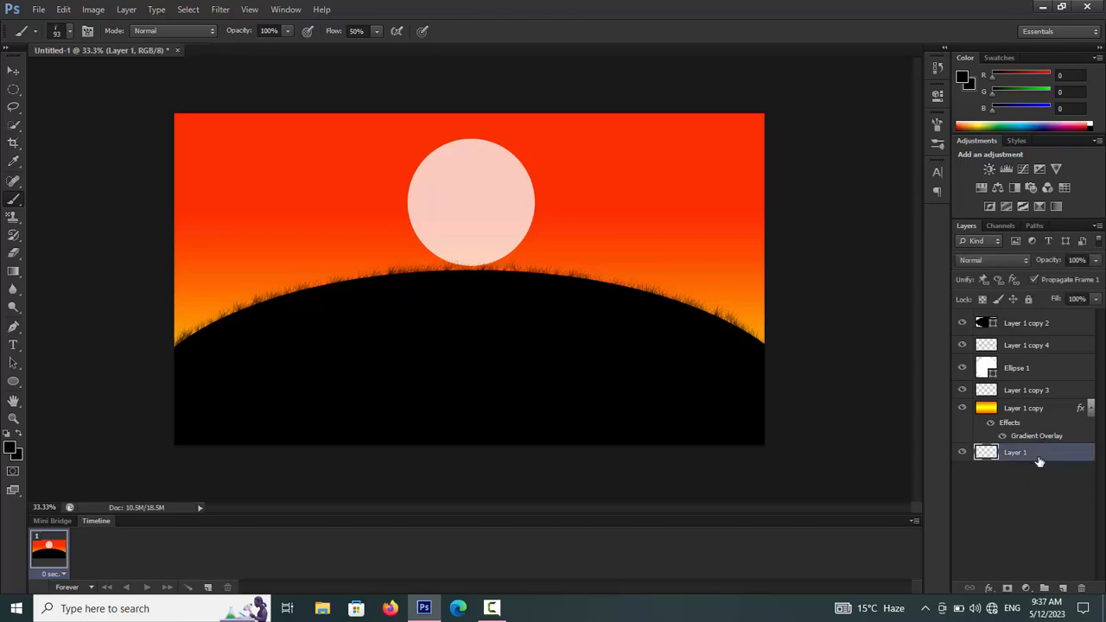
{"action": "key", "text": "ctrl+j"}
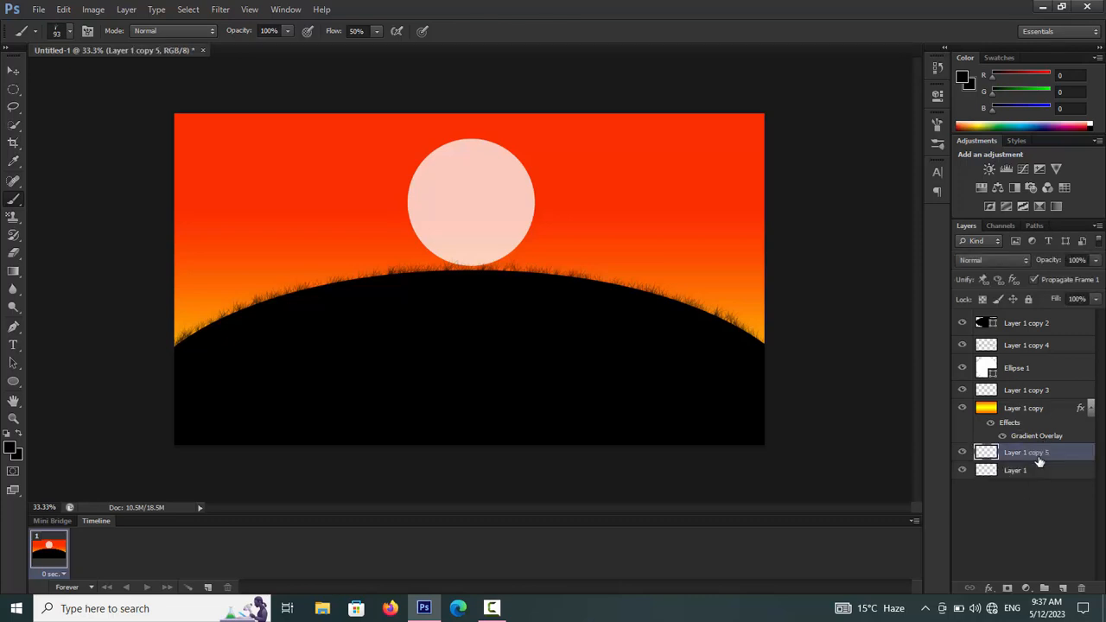
{"action": "left_click_drag", "start_coordinate": [1040, 454], "coordinate": [1030, 312]}
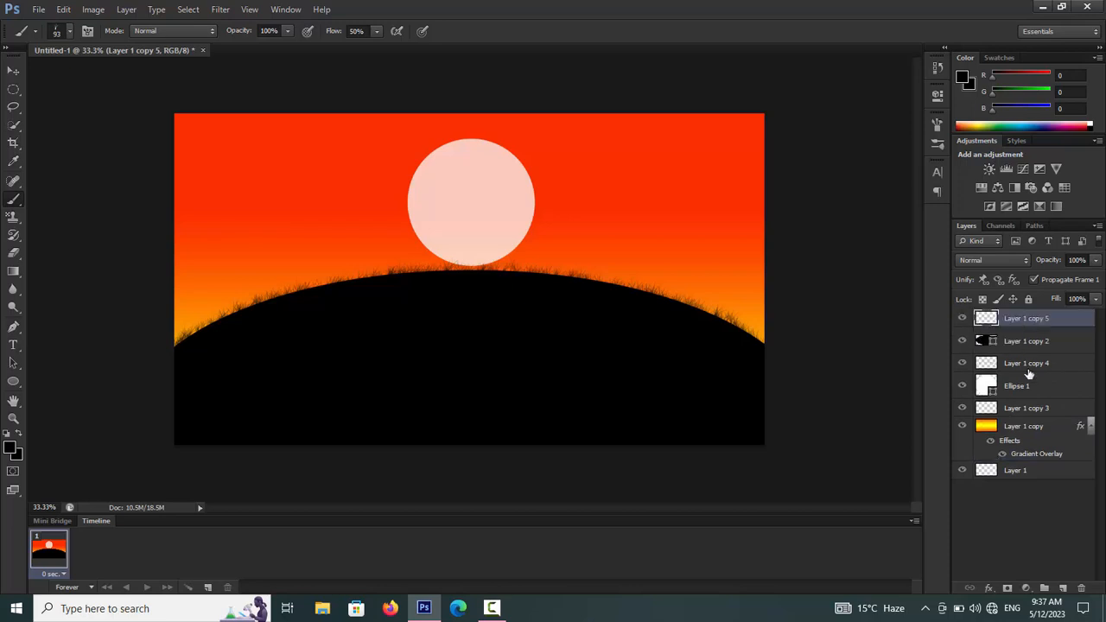
{"action": "left_click", "coordinate": [1036, 509]}
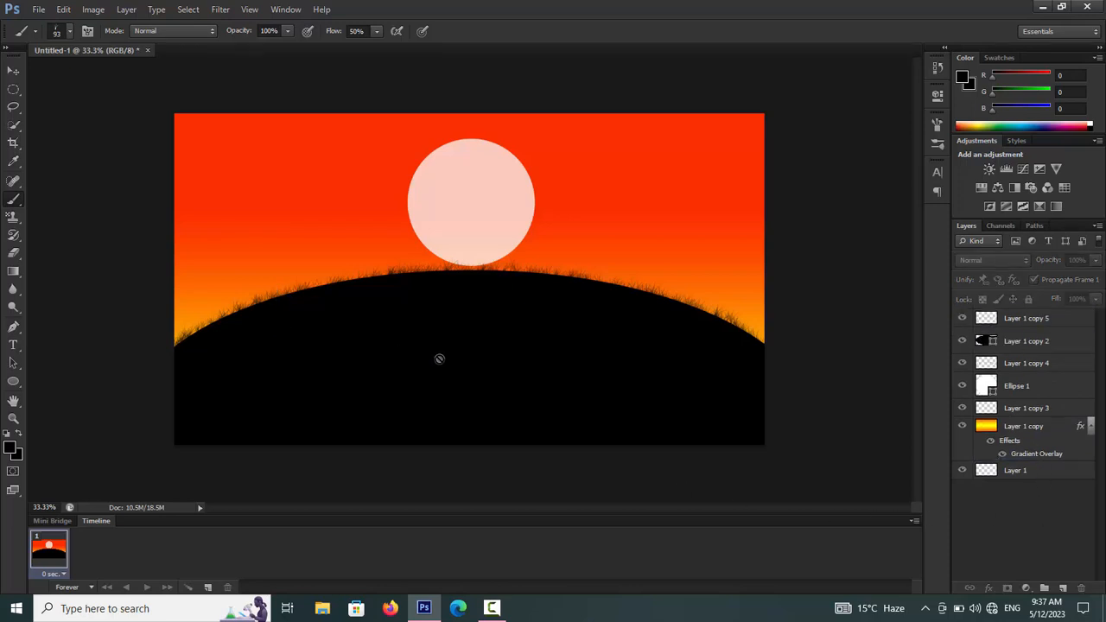
{"action": "left_click", "coordinate": [1043, 327]}
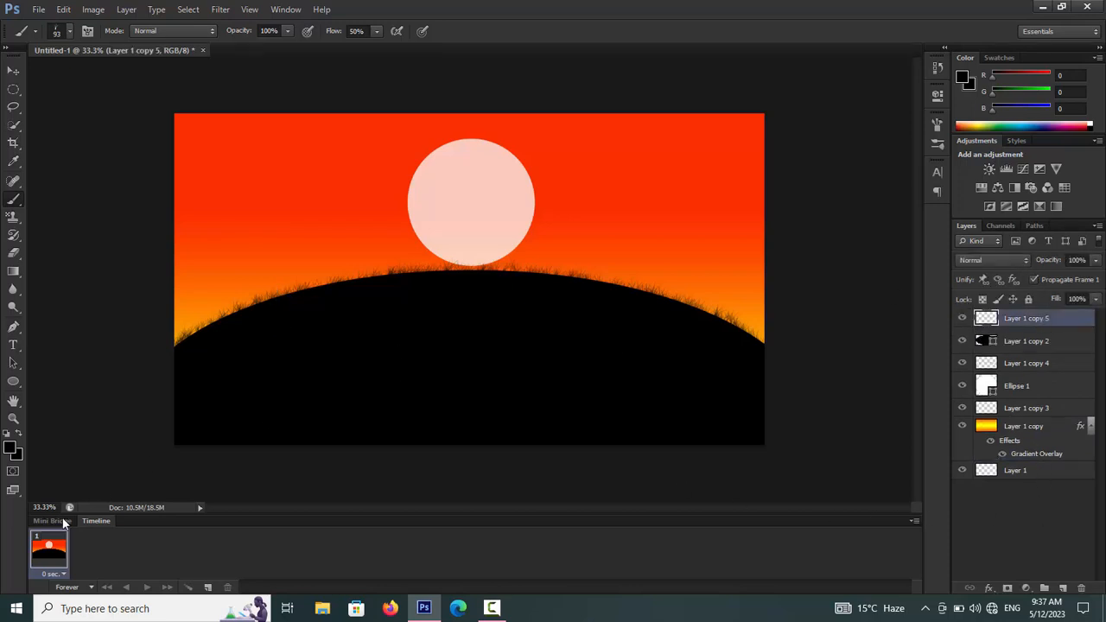
- Draw a pine tree custom shape about 205 by 330 px on the hill, just left of the sun
{"action": "left_click", "coordinate": [14, 381]}
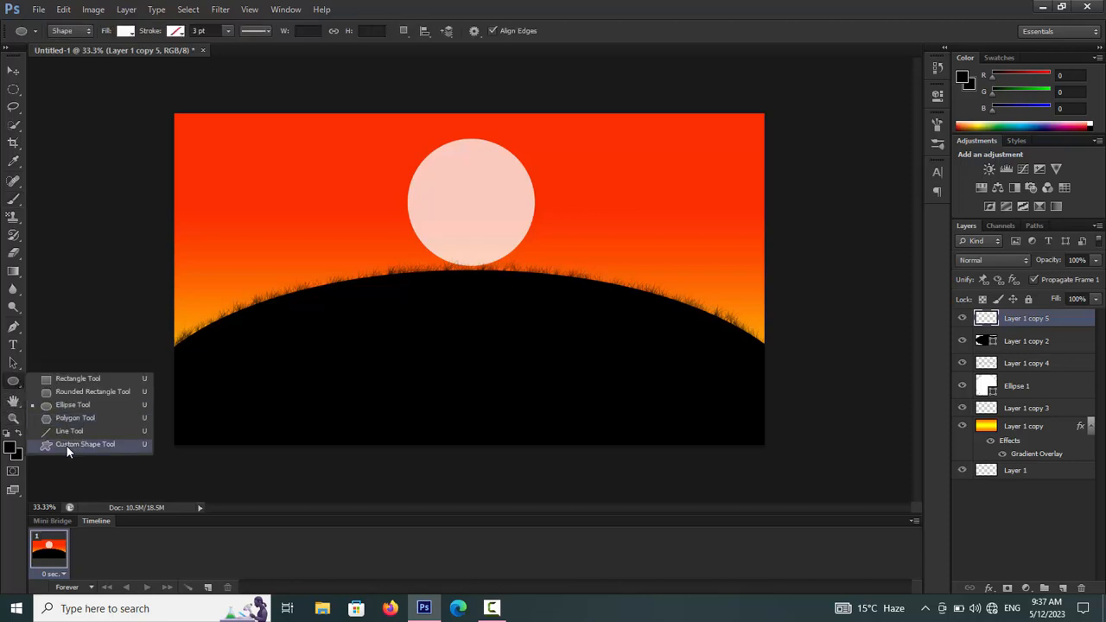
{"action": "left_click", "coordinate": [67, 444]}
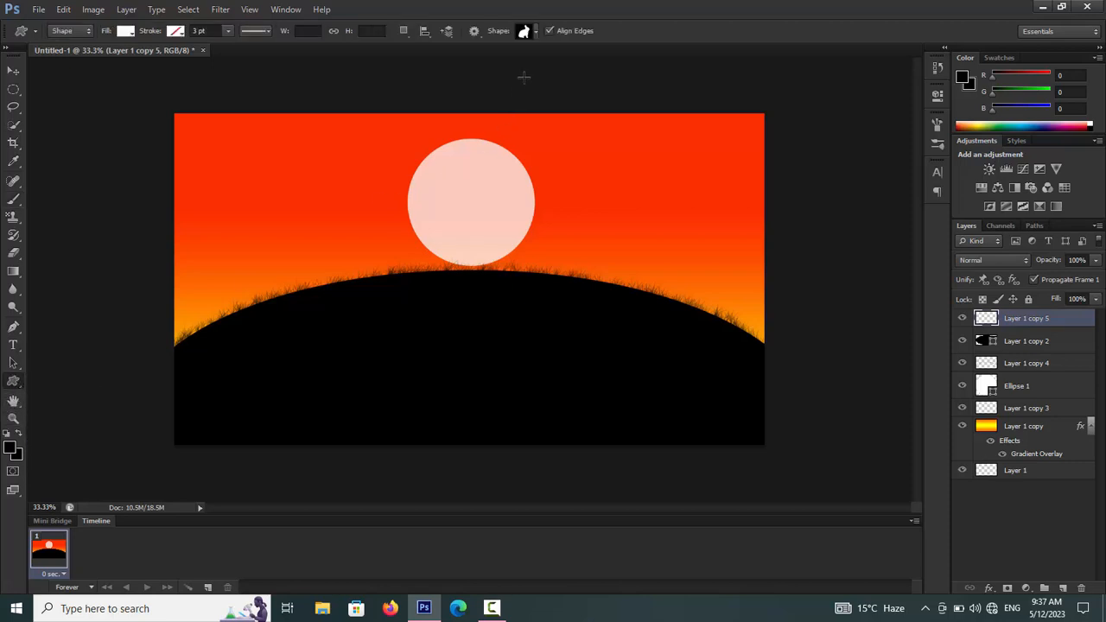
{"action": "left_click", "coordinate": [537, 32]}
{"action": "left_click", "coordinate": [587, 135]}
{"action": "scroll", "coordinate": [589, 133], "scroll_direction": "down", "scroll_amount": 10}
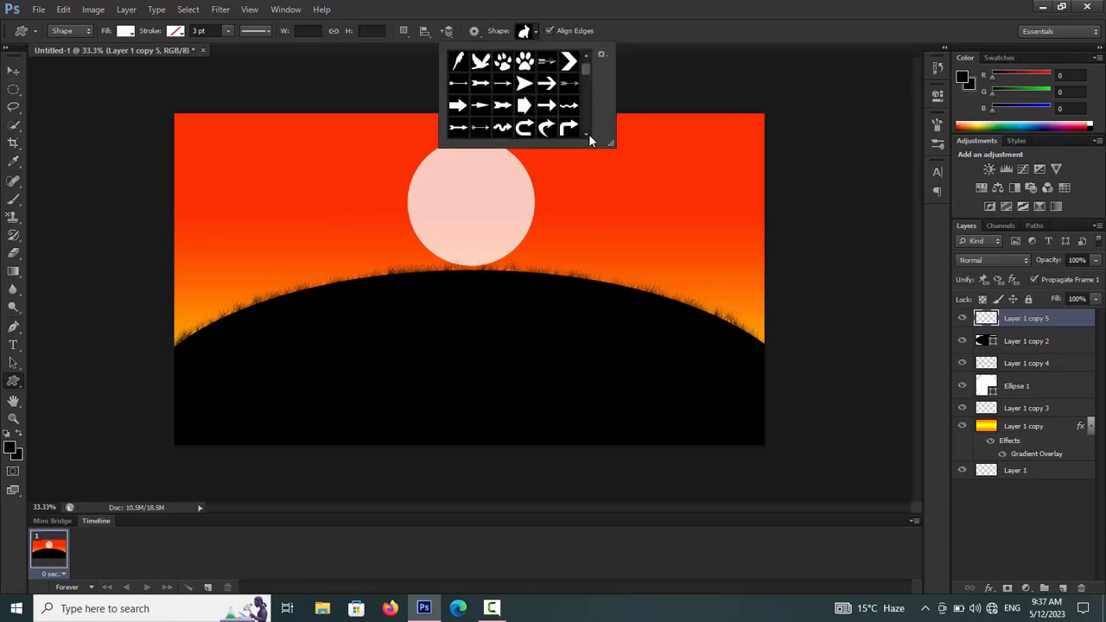
{"action": "scroll", "coordinate": [588, 134], "scroll_direction": "down", "scroll_amount": 10}
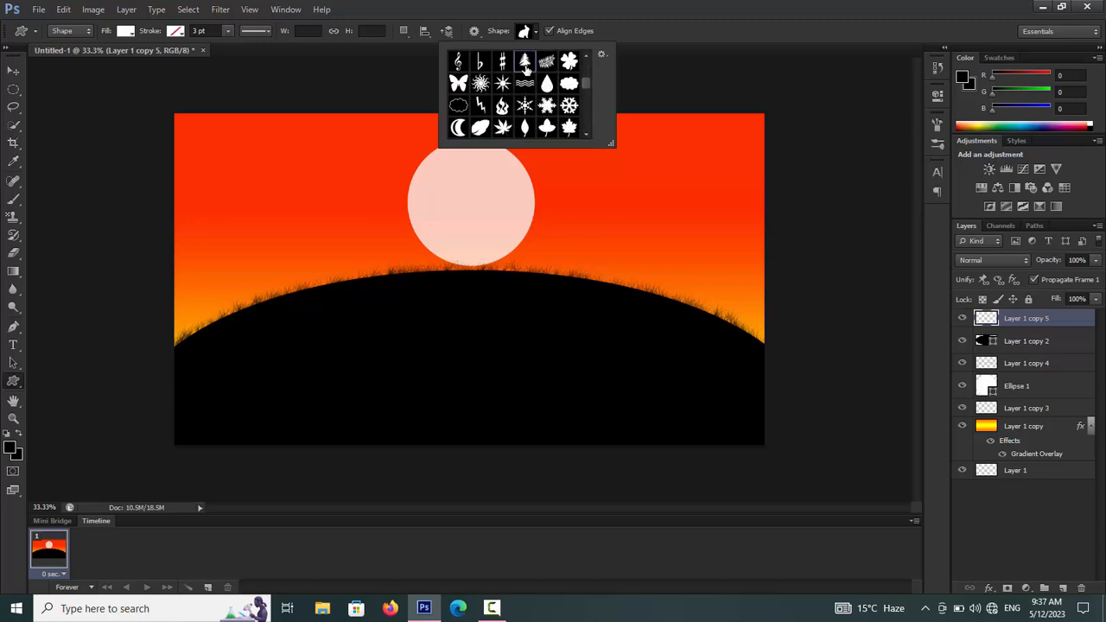
{"action": "left_click", "coordinate": [524, 60]}
{"action": "left_click", "coordinate": [349, 202]}
{"action": "left_click_drag", "start_coordinate": [349, 202], "coordinate": [395, 284]}
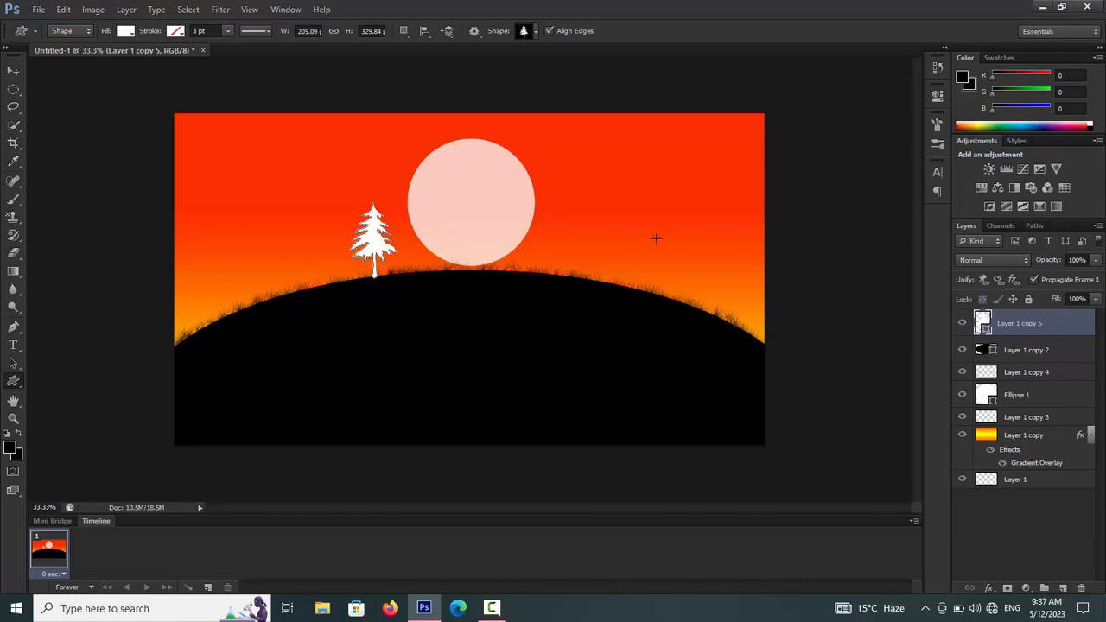
- Set the pine tree shape's fill colour to black
{"action": "left_click", "coordinate": [125, 33]}
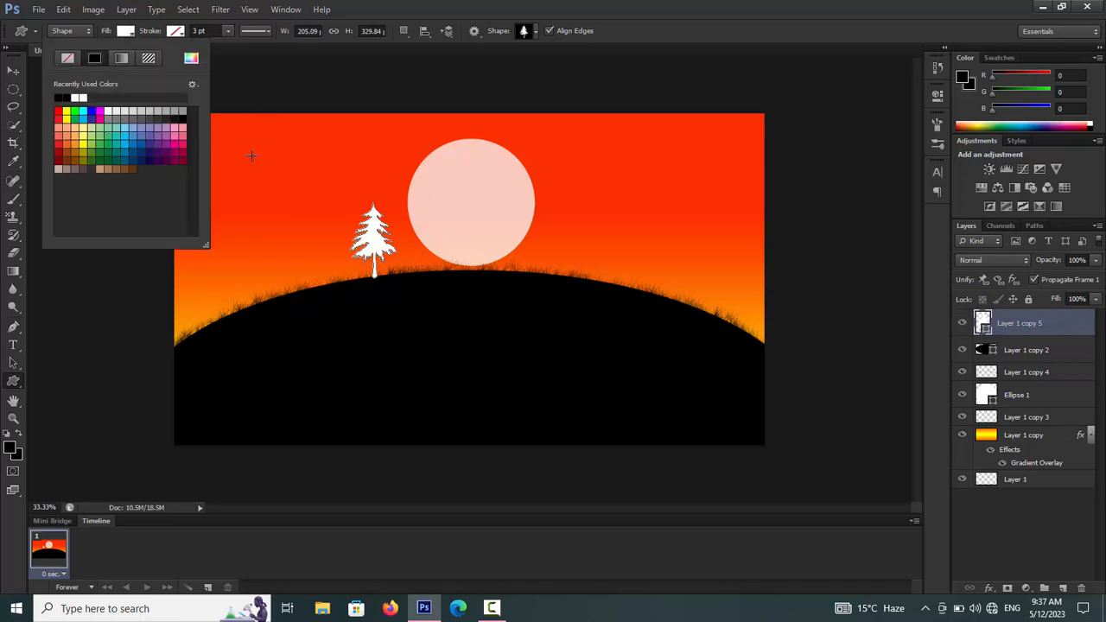
{"action": "left_click", "coordinate": [61, 97]}
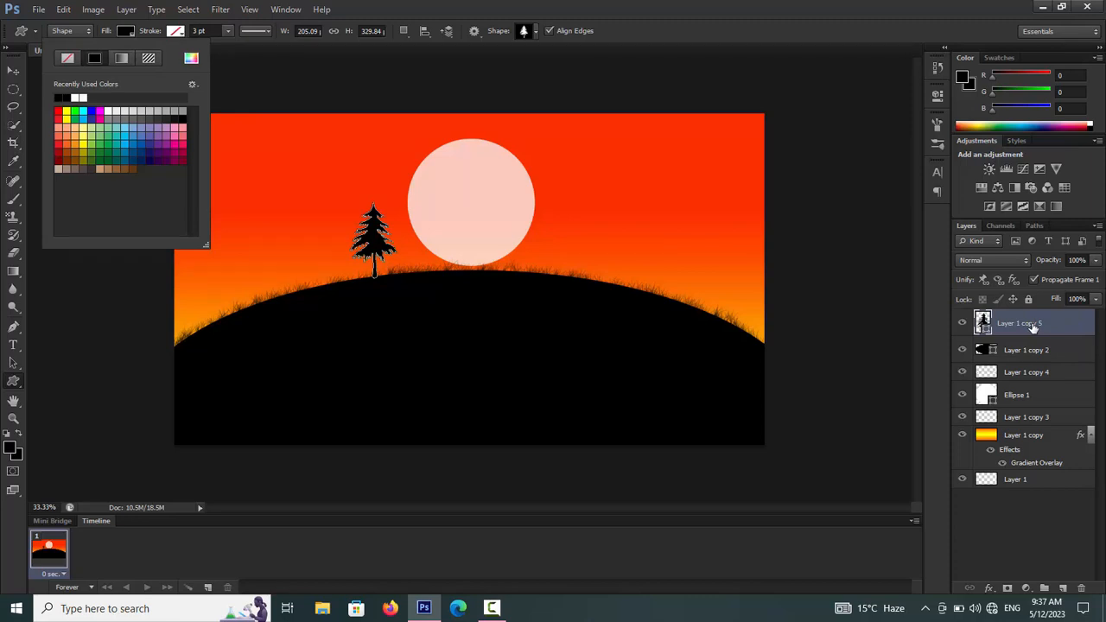
{"action": "left_click", "coordinate": [1015, 535]}
{"action": "left_click", "coordinate": [1015, 535]}
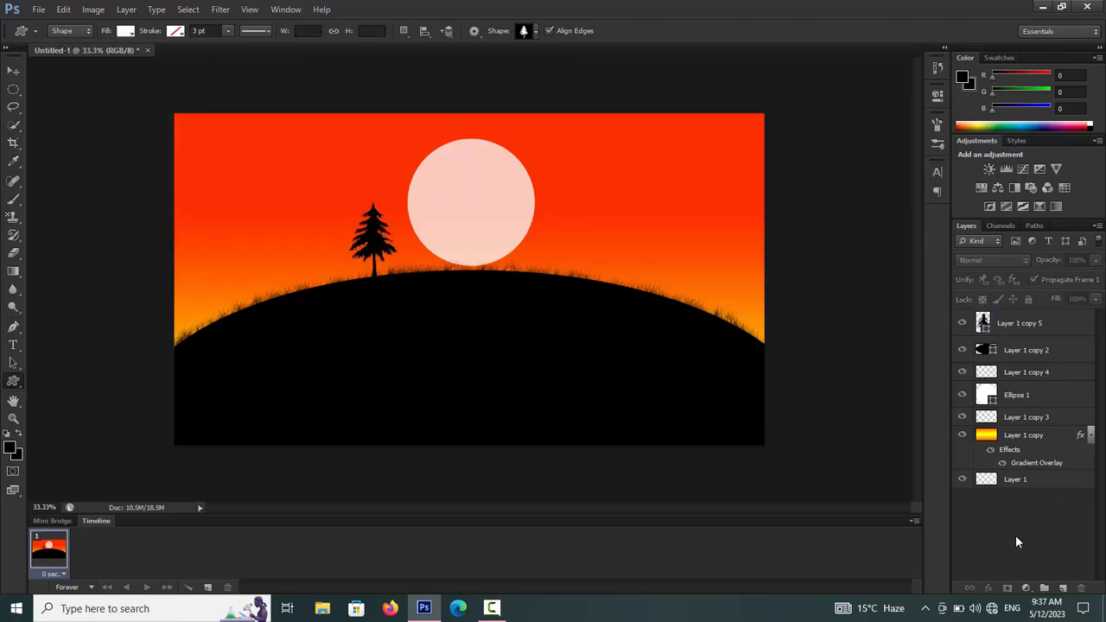
- Enlarge the pine tree to about 111% and move it right so it overlaps the sun's left edge
{"action": "left_click", "coordinate": [1021, 326]}
{"action": "key", "text": "ctrl+t"}
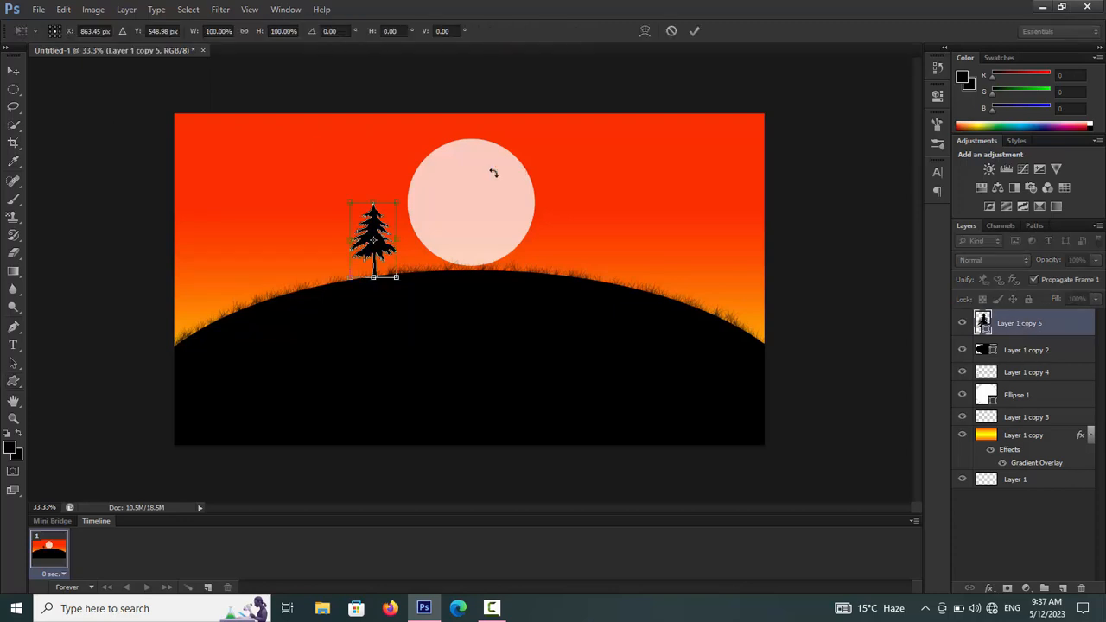
{"action": "left_click_drag", "start_coordinate": [399, 196], "coordinate": [404, 188]}
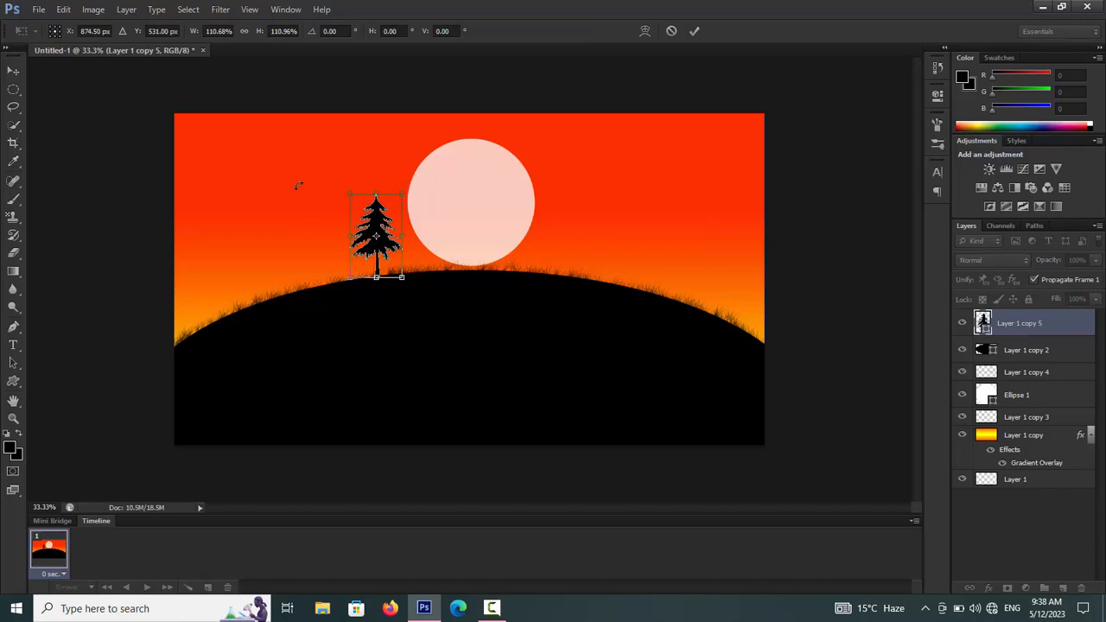
{"action": "left_click", "coordinate": [13, 71]}
{"action": "left_click", "coordinate": [480, 235]}
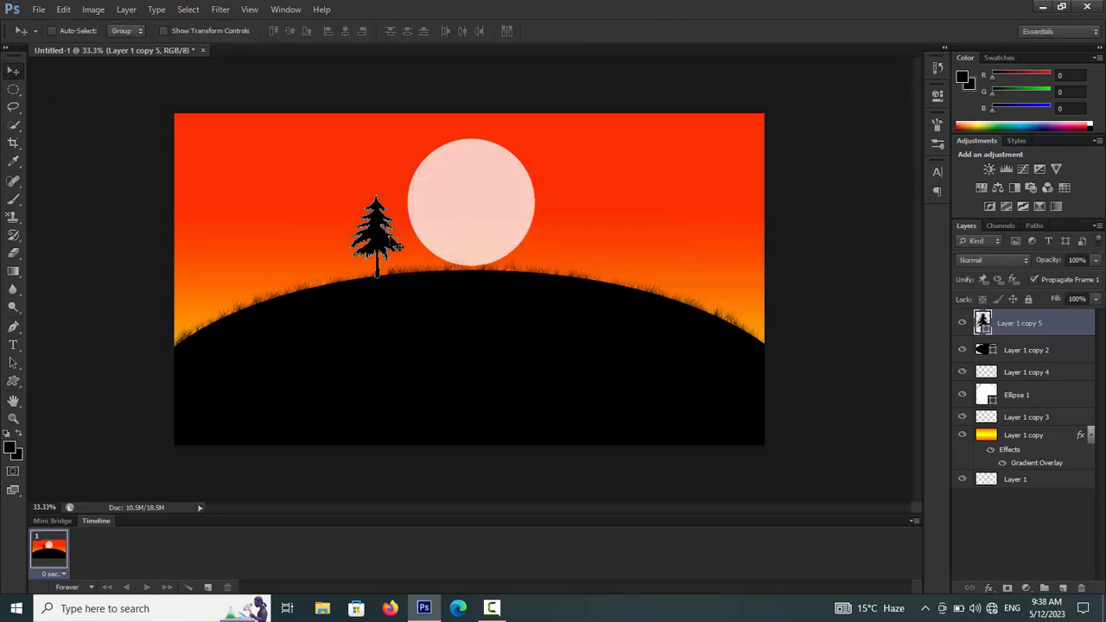
{"action": "left_click_drag", "start_coordinate": [385, 242], "coordinate": [409, 239]}
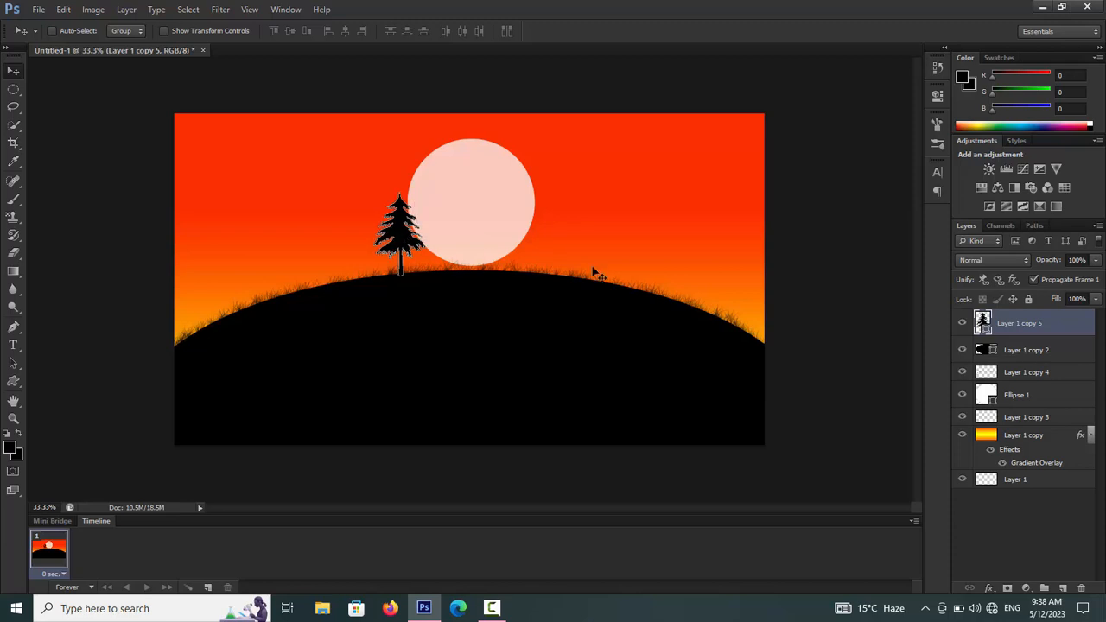
{"action": "left_click", "coordinate": [1013, 524]}
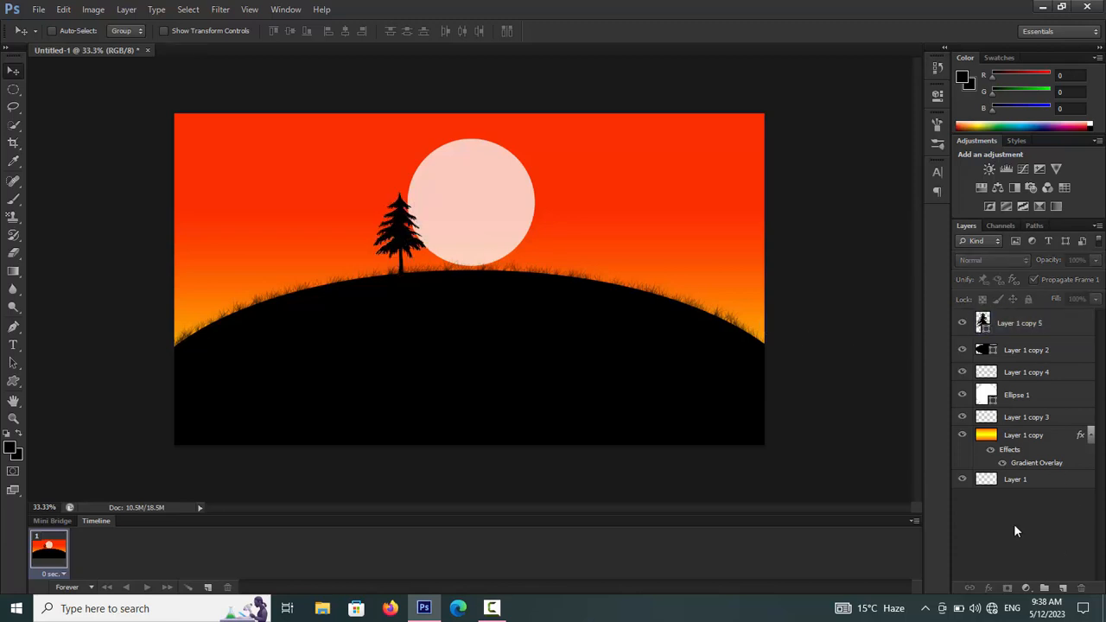
- Move the tree layer, Layer 1 copy 5, below the hill layer, Layer 1 copy 2
{"action": "left_click", "coordinate": [1013, 323]}
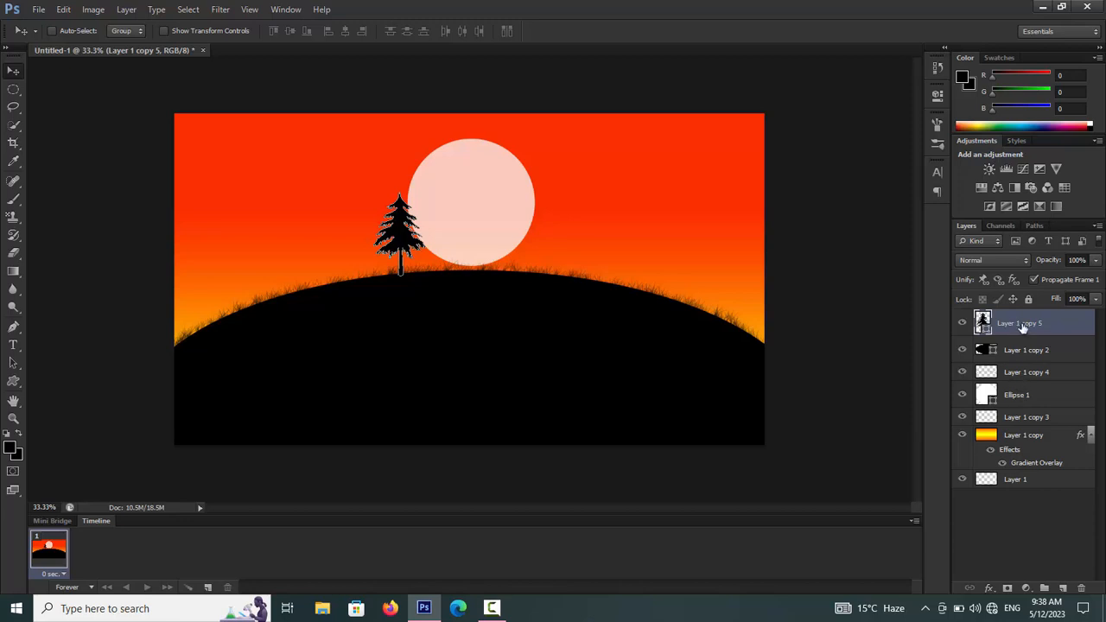
{"action": "left_click_drag", "start_coordinate": [1020, 328], "coordinate": [1024, 361]}
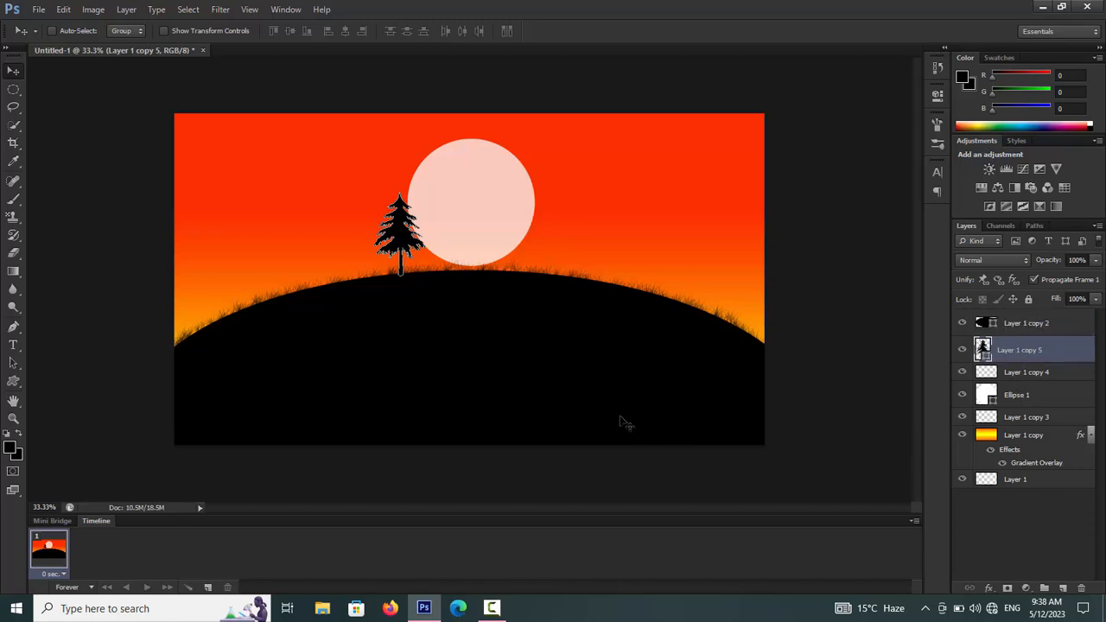
{"action": "left_click", "coordinate": [1007, 540]}
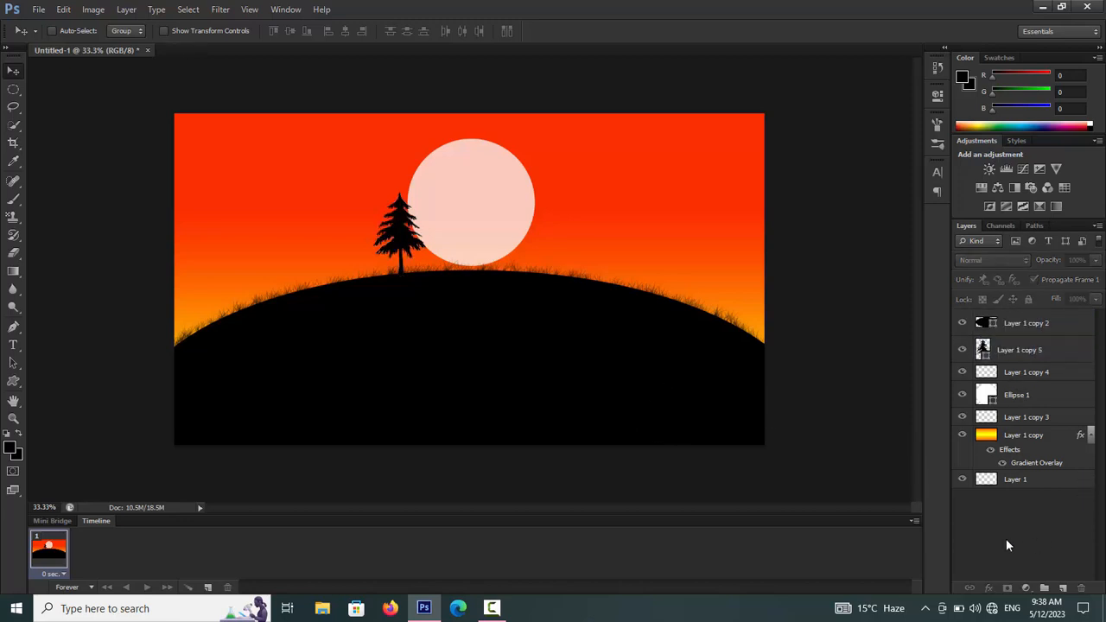
- Duplicate the pine tree layer and move the copy down onto the hill's left slope
{"action": "left_click", "coordinate": [1017, 351]}
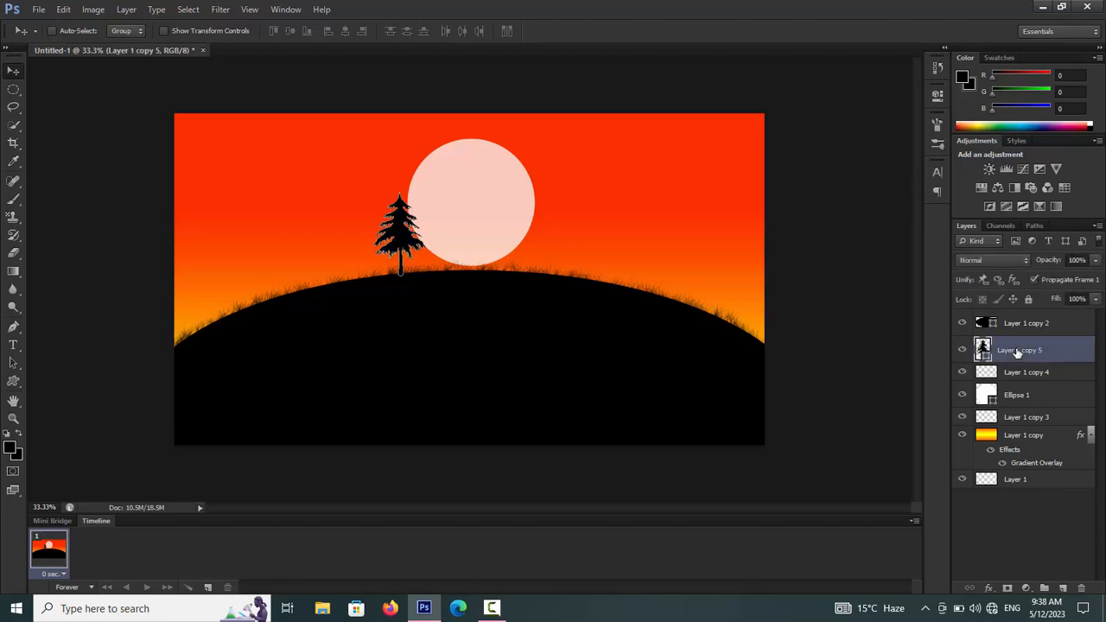
{"action": "key", "text": "ctrl+j"}
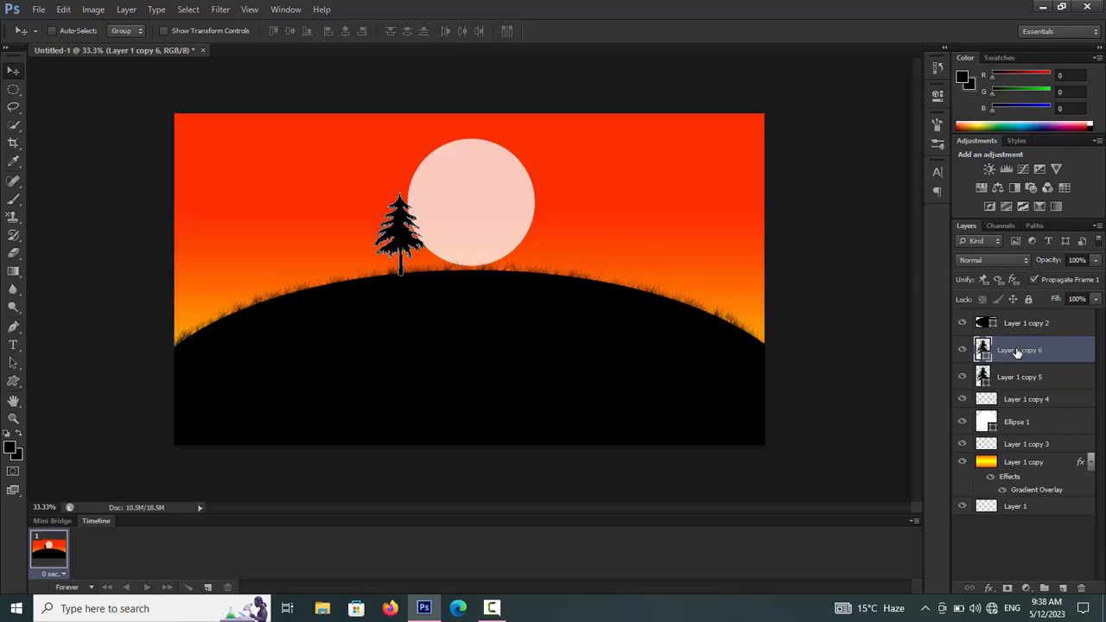
{"action": "key", "text": "shift+Left"}
{"action": "key", "text": "shift+Left"}
{"action": "key", "text": "shift+Left"}
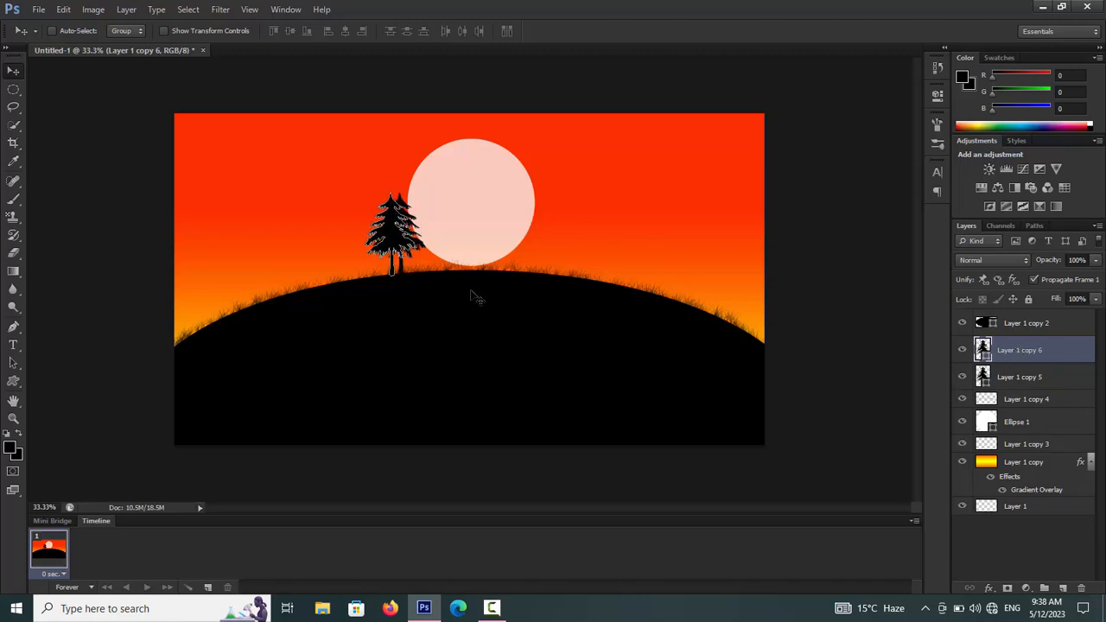
{"action": "left_click_drag", "start_coordinate": [383, 236], "coordinate": [239, 262]}
- Scale the pine tree on the left slope to about 158% and apply the transformation
{"action": "key", "text": "ctrl+t"}
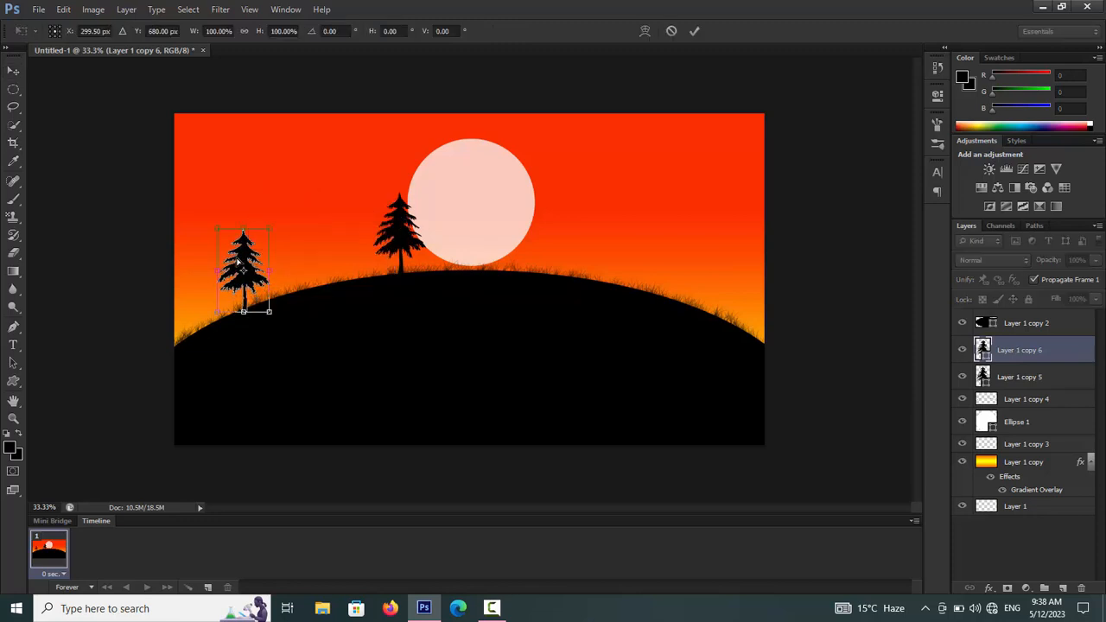
{"action": "left_click_drag", "start_coordinate": [269, 228], "coordinate": [258, 185]}
{"action": "left_click", "coordinate": [13, 71]}
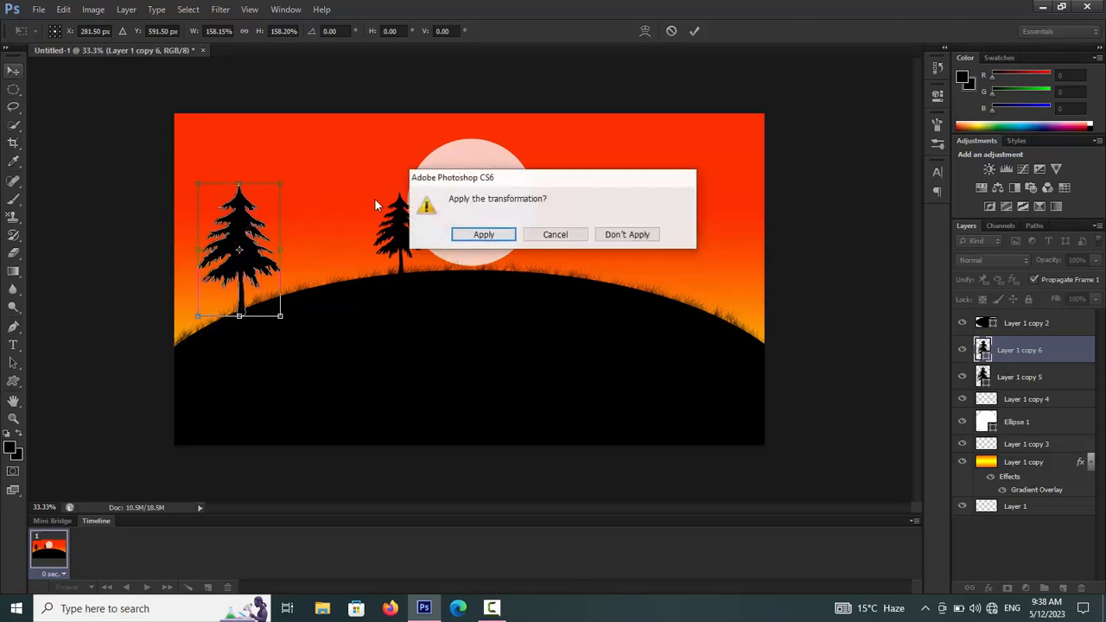
{"action": "left_click", "coordinate": [484, 237]}
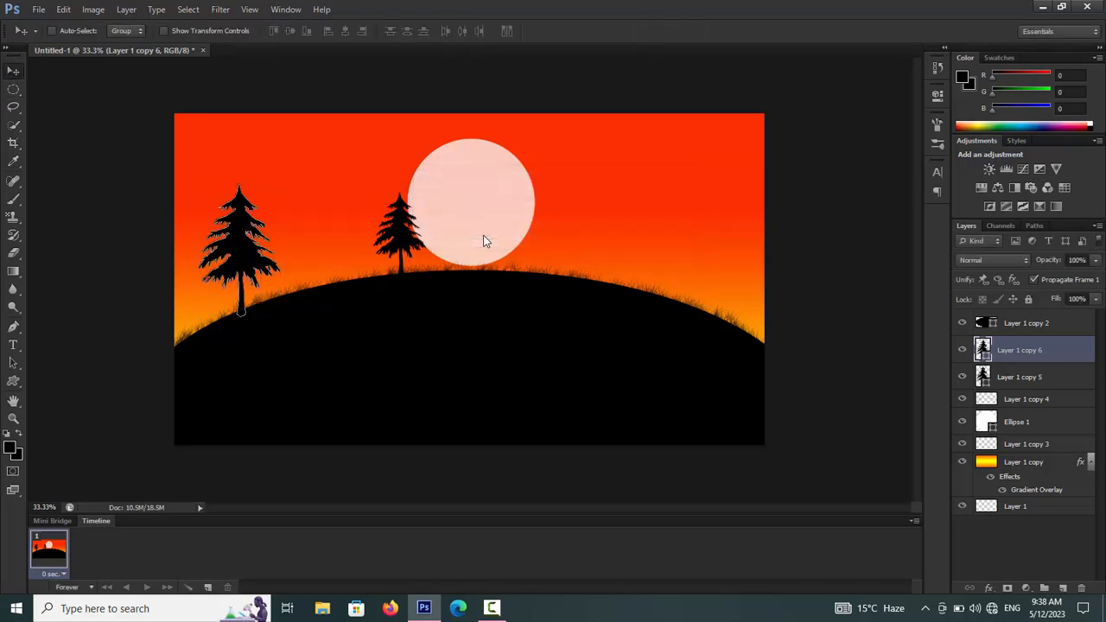
{"action": "left_click", "coordinate": [997, 539]}
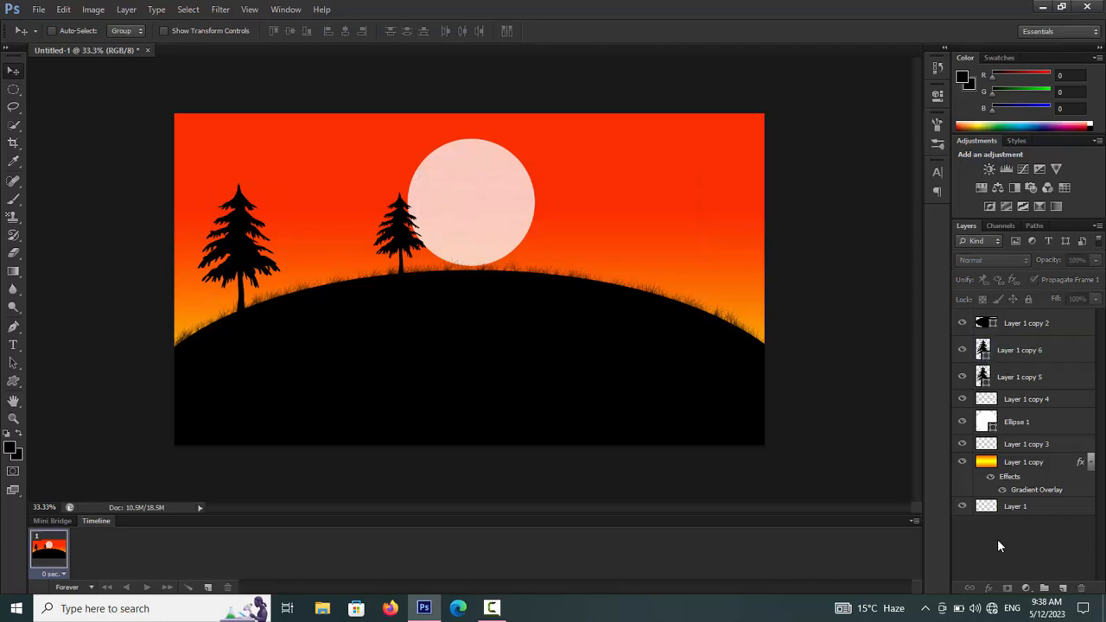
- Duplicate the pine tree at the sun's left edge, Layer 1 copy 5, and shift the copy left
{"action": "left_click", "coordinate": [1016, 381]}
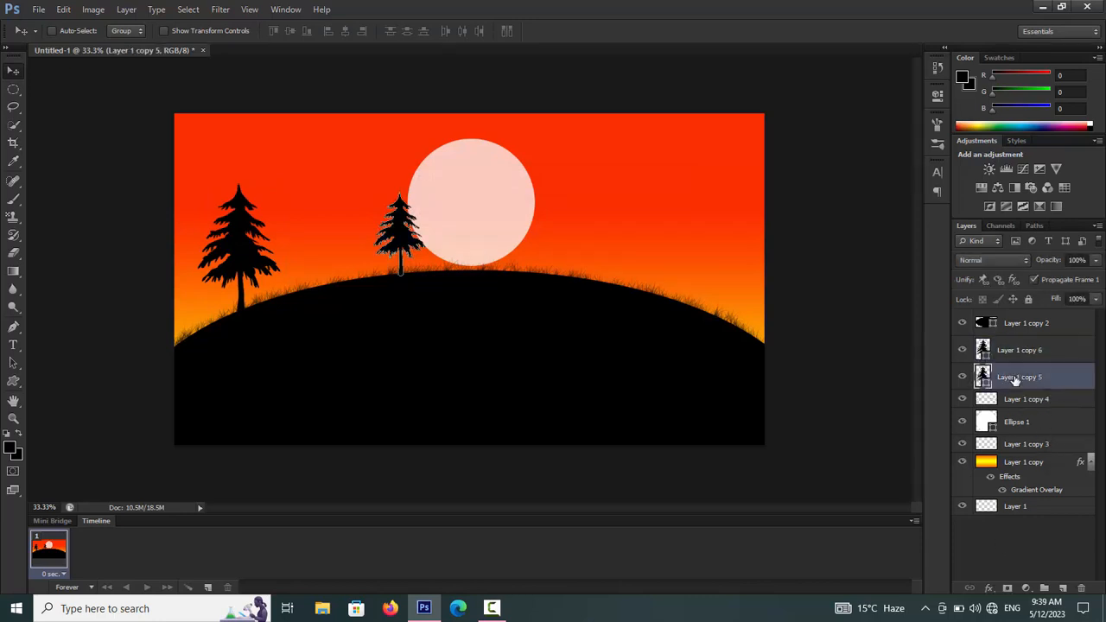
{"action": "key", "text": "ctrl+j"}
{"action": "key", "text": "shift+Left"}
{"action": "key", "text": "shift+Left"}
{"action": "key", "text": "shift+Left"}
{"action": "key", "text": "shift+Left"}
{"action": "key", "text": "shift+Left"}
{"action": "key", "text": "shift+Left"}
{"action": "key", "text": "shift+Left"}
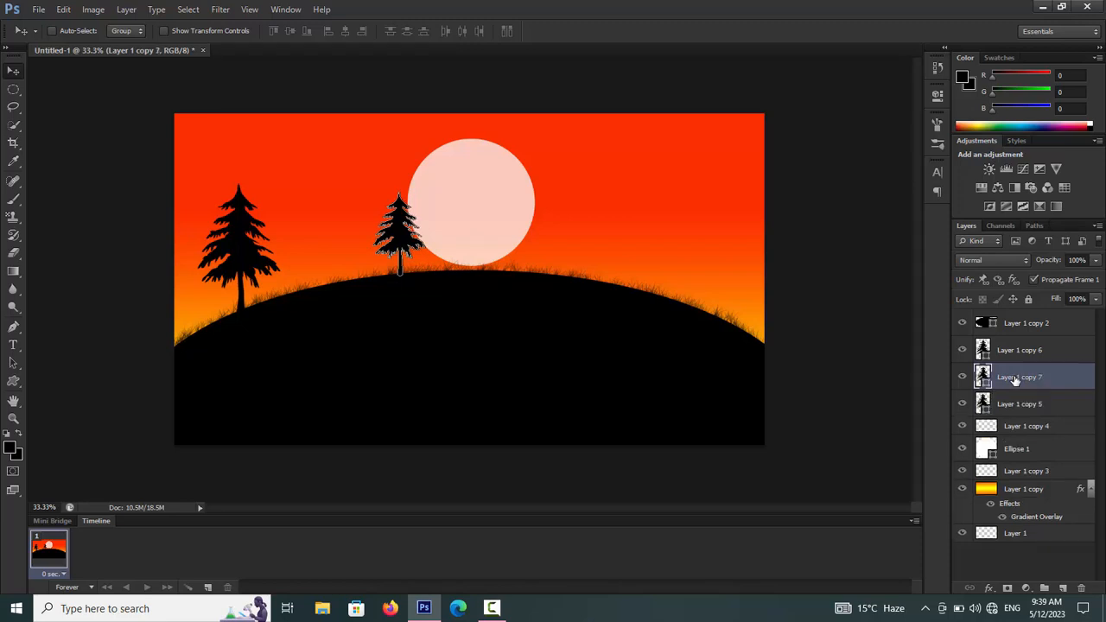
- Scale the copied pine tree to about 50% and place it on the hill between the two larger left trees
{"action": "key", "text": "ctrl+t"}
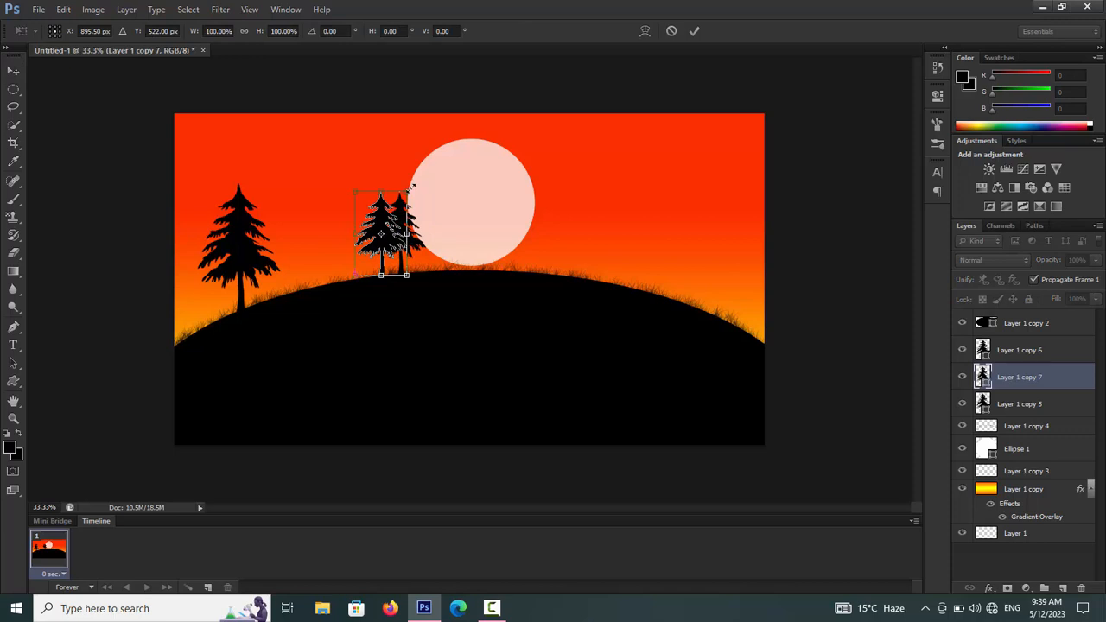
{"action": "left_click_drag", "start_coordinate": [411, 187], "coordinate": [377, 224]}
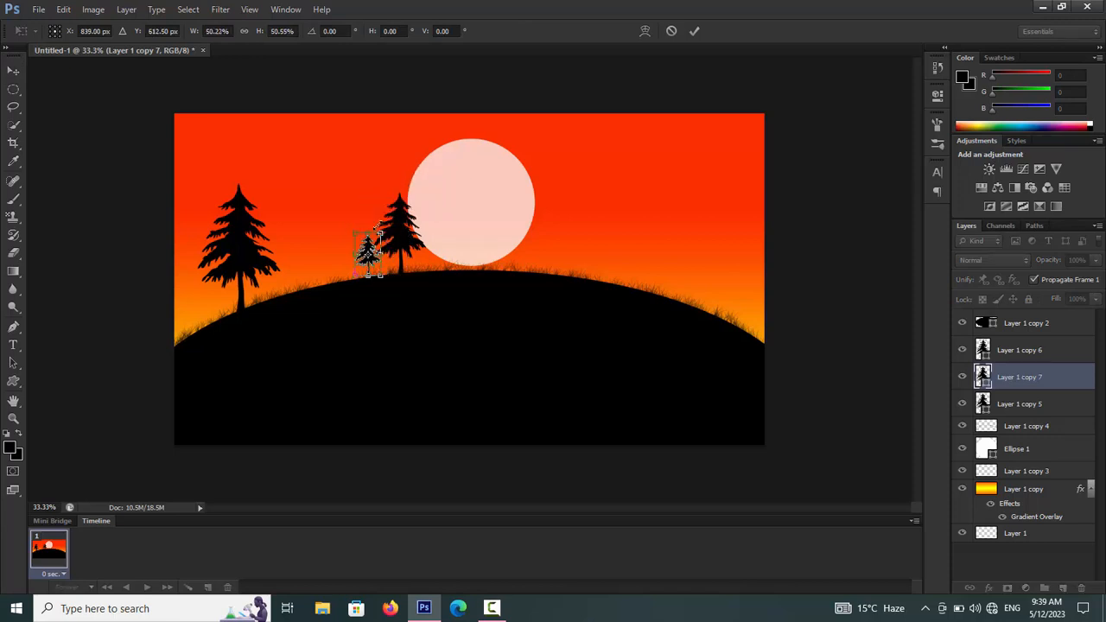
{"action": "left_click", "coordinate": [13, 70]}
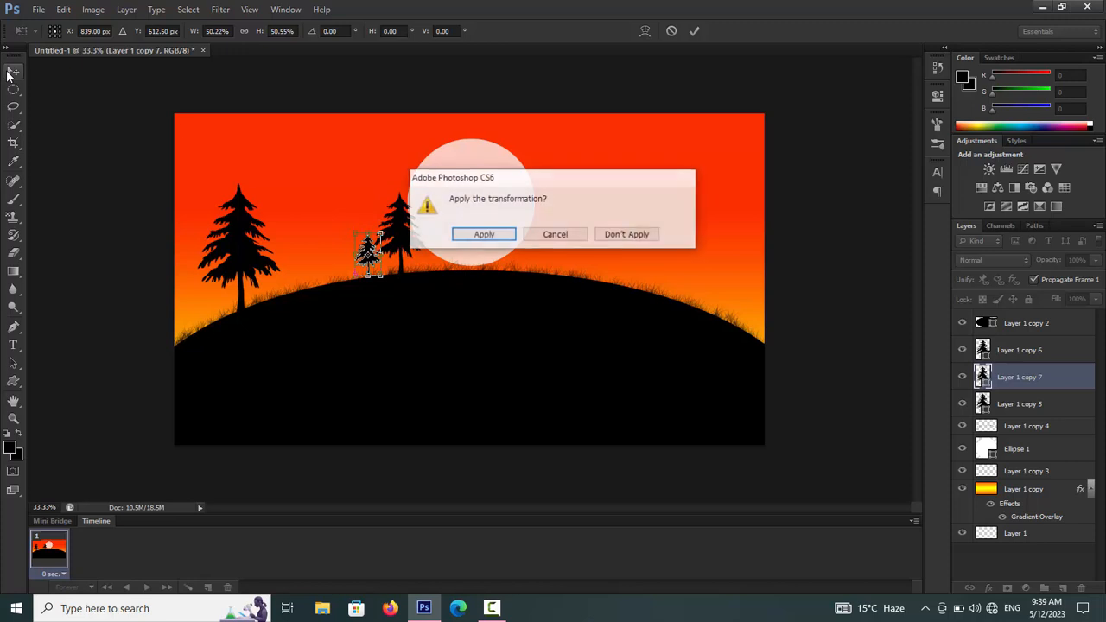
{"action": "left_click", "coordinate": [461, 238]}
{"action": "left_click_drag", "start_coordinate": [376, 265], "coordinate": [333, 267]}
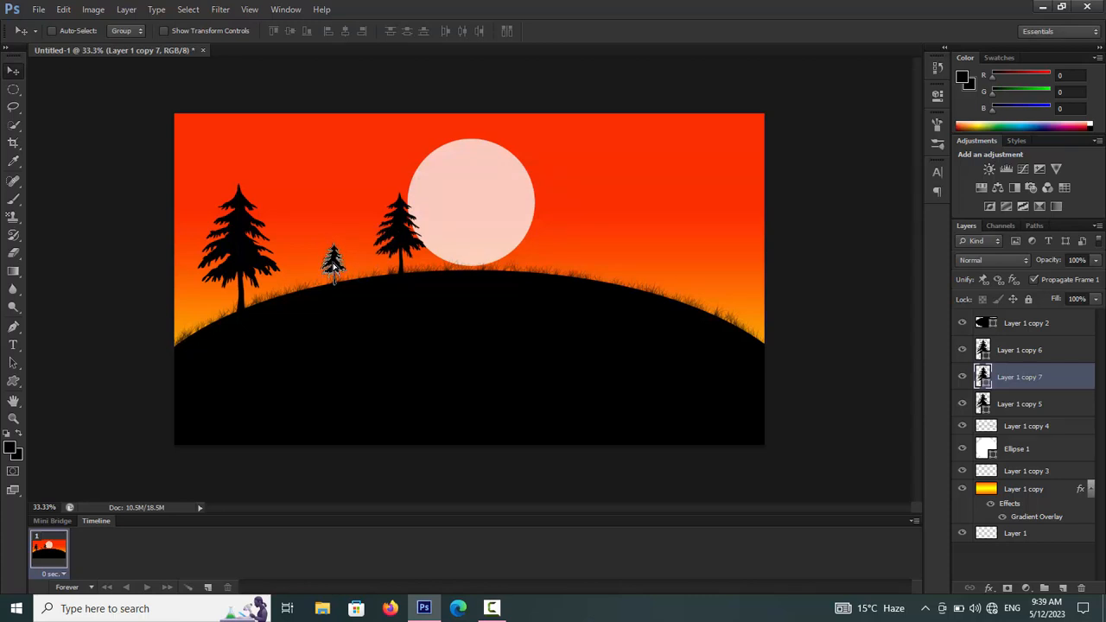
{"action": "left_click", "coordinate": [1004, 559]}
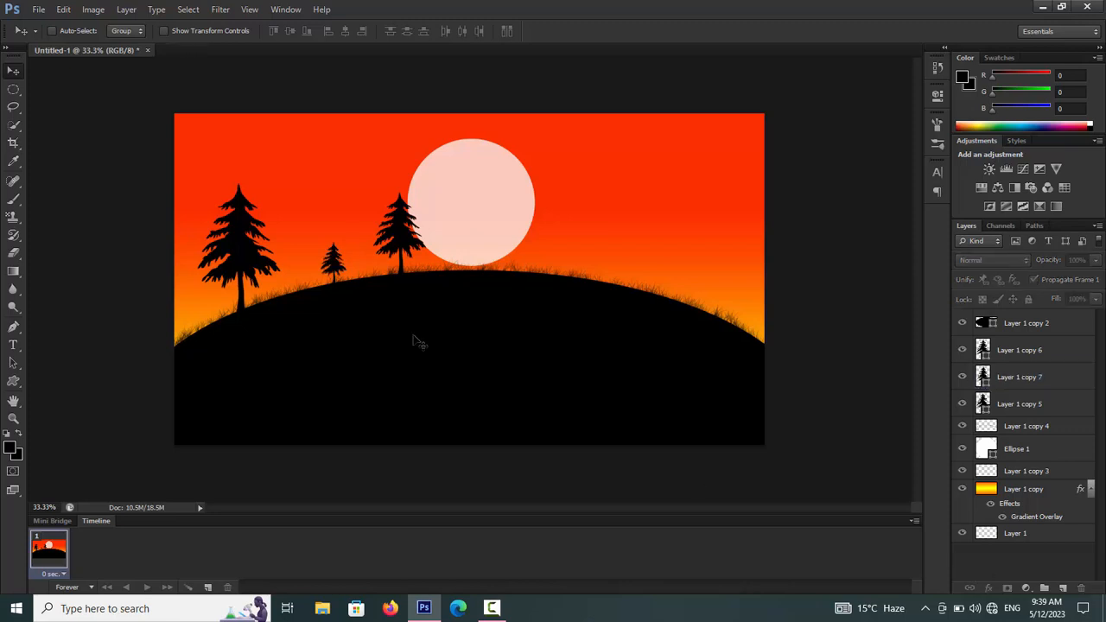
- Duplicate Layer 1 copy 5 again and move the new pine tree onto the hill right of the sun
{"action": "right_click", "coordinate": [406, 213]}
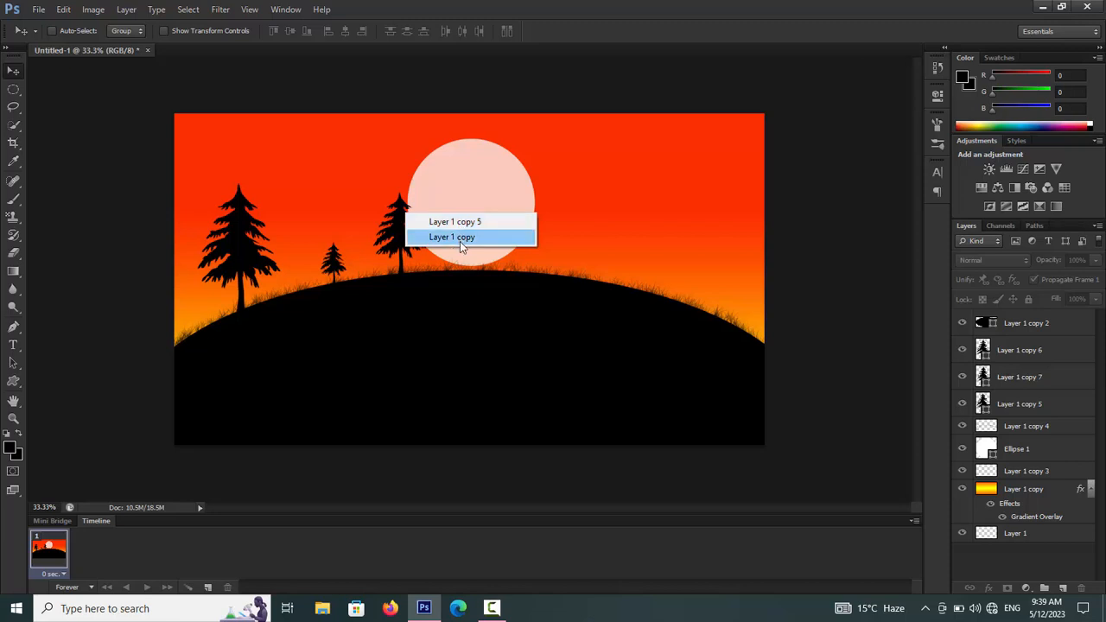
{"action": "left_click", "coordinate": [460, 241]}
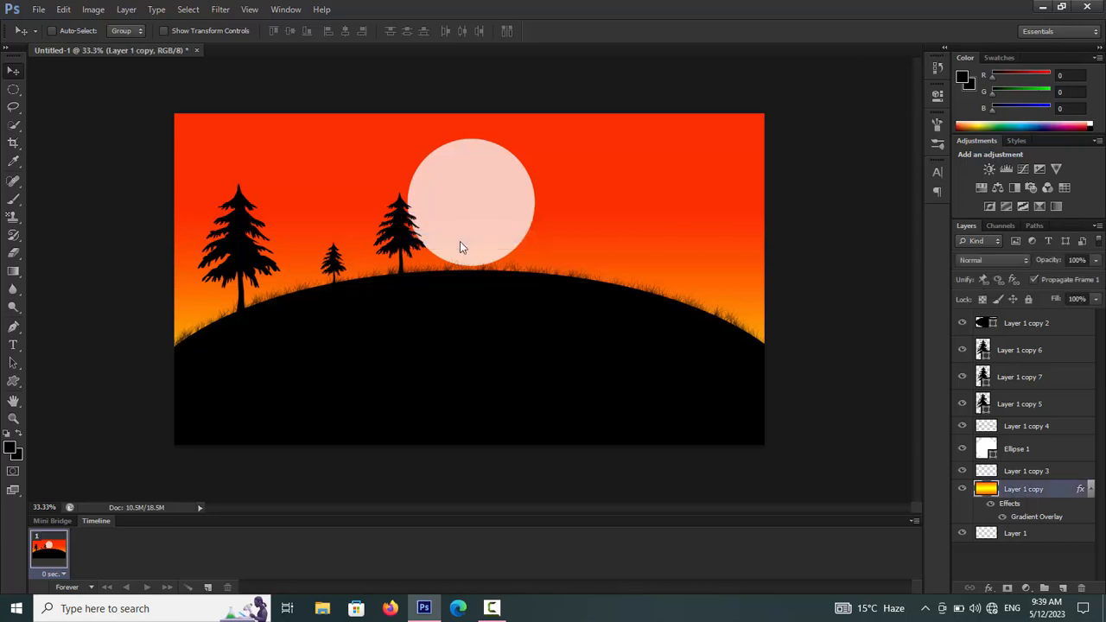
{"action": "left_click", "coordinate": [1024, 408]}
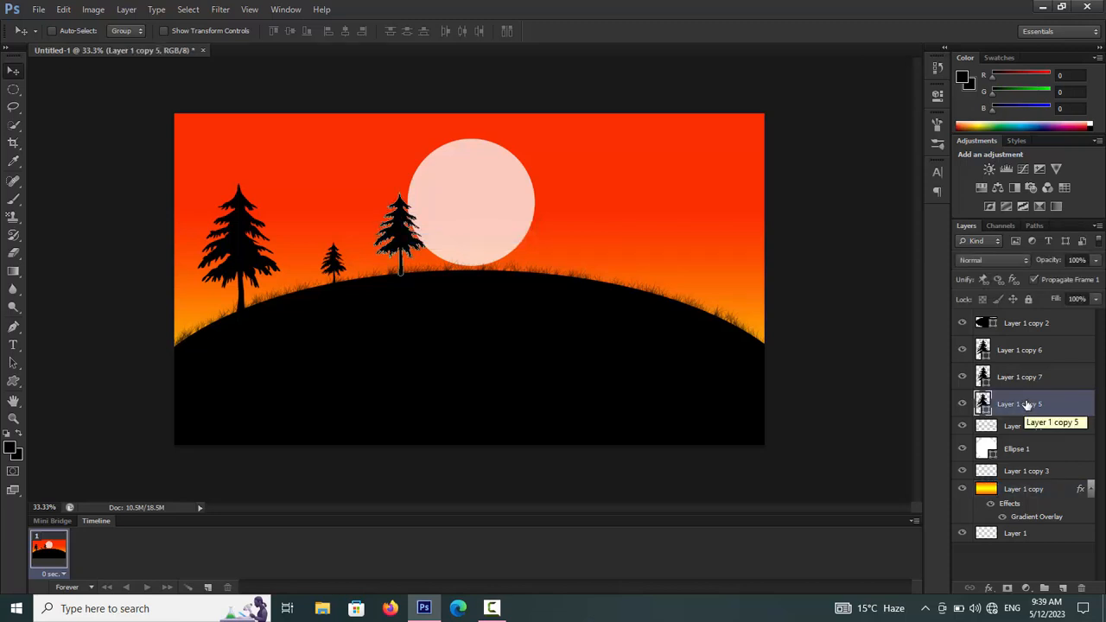
{"action": "key", "text": "ctrl+j"}
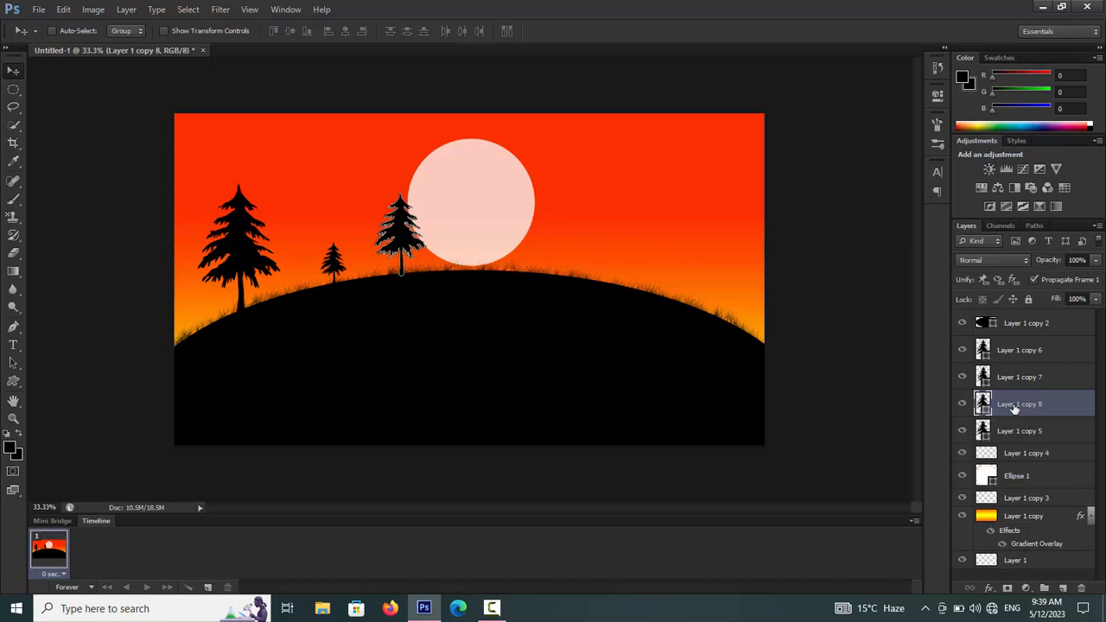
{"action": "key", "text": "shift+Right"}
{"action": "key", "text": "shift+Right"}
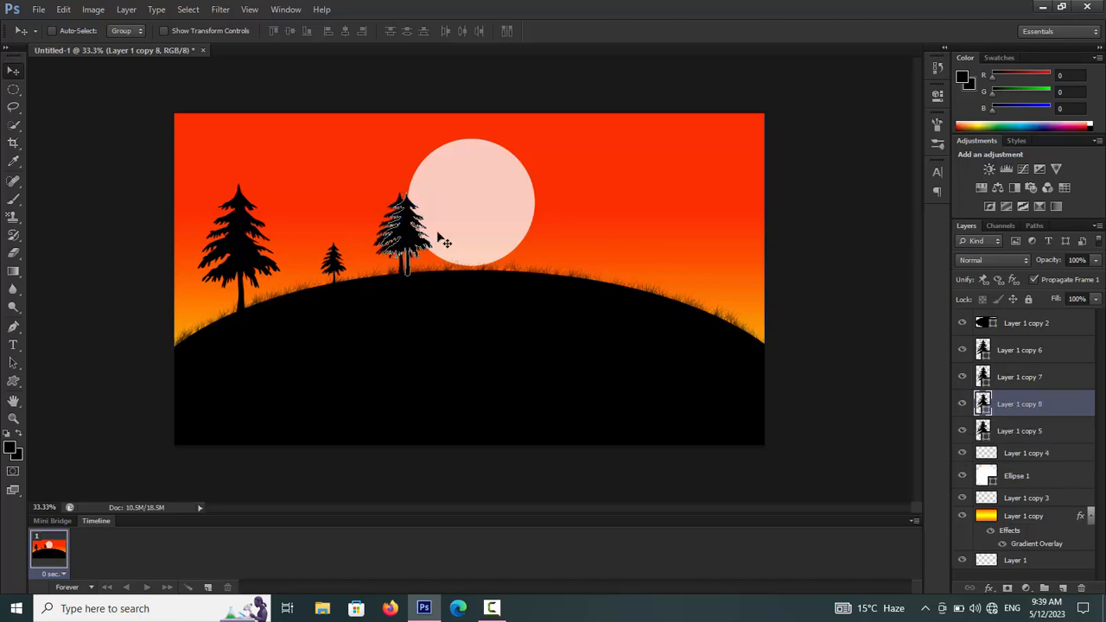
{"action": "left_click_drag", "start_coordinate": [410, 236], "coordinate": [578, 239]}
- Enlarge the pine tree right of the sun to about 110% and apply the transformation
{"action": "key", "text": "ctrl+t"}
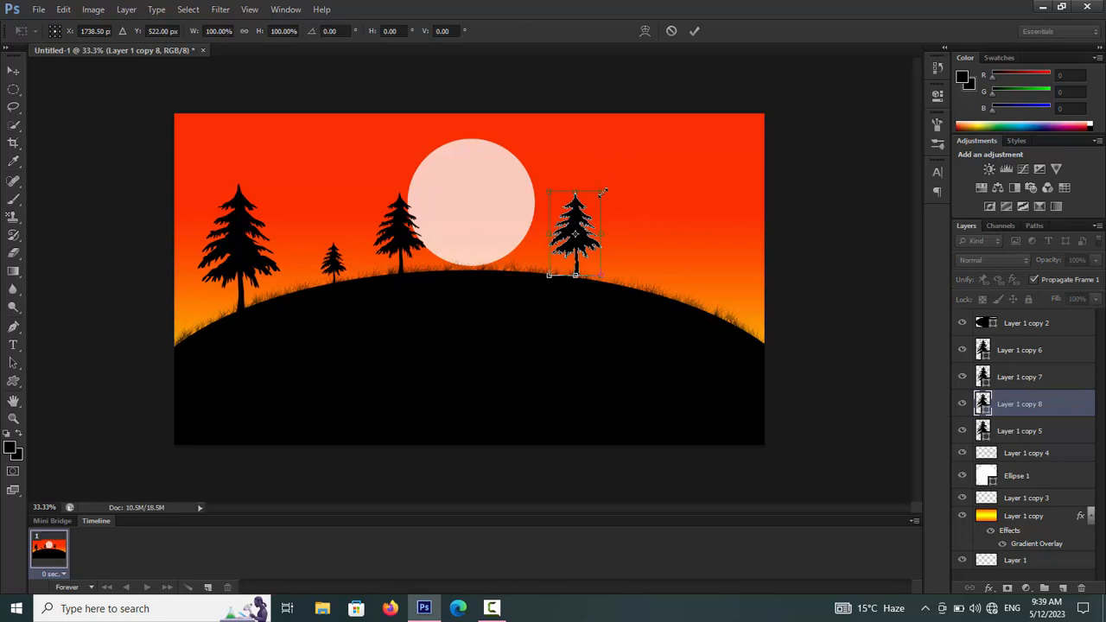
{"action": "left_click_drag", "start_coordinate": [603, 191], "coordinate": [608, 183]}
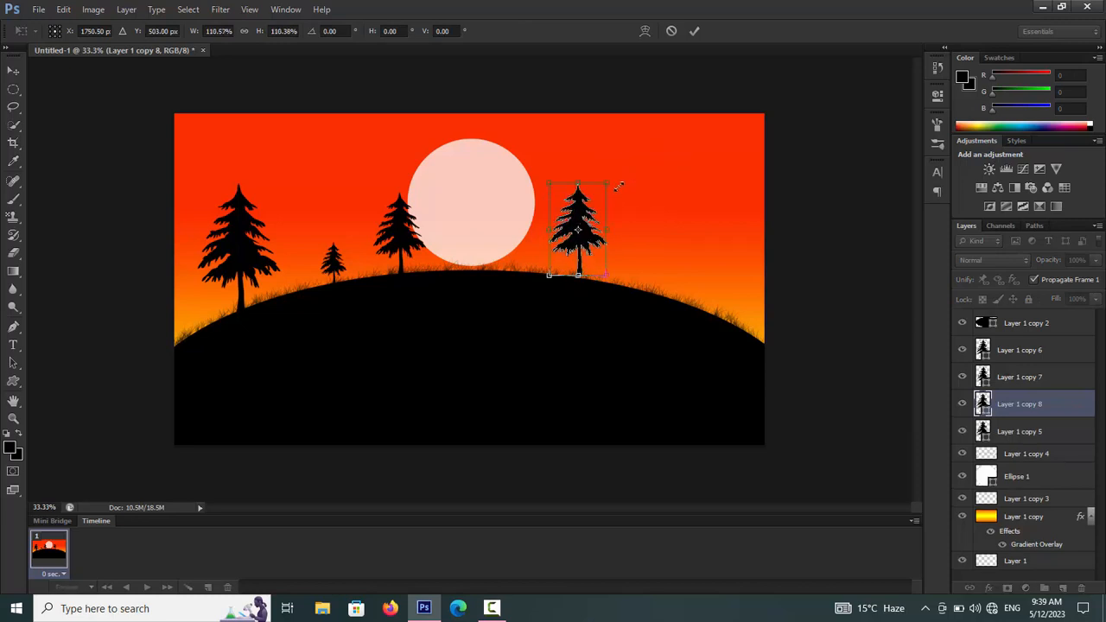
{"action": "left_click", "coordinate": [13, 70]}
{"action": "left_click", "coordinate": [484, 235]}
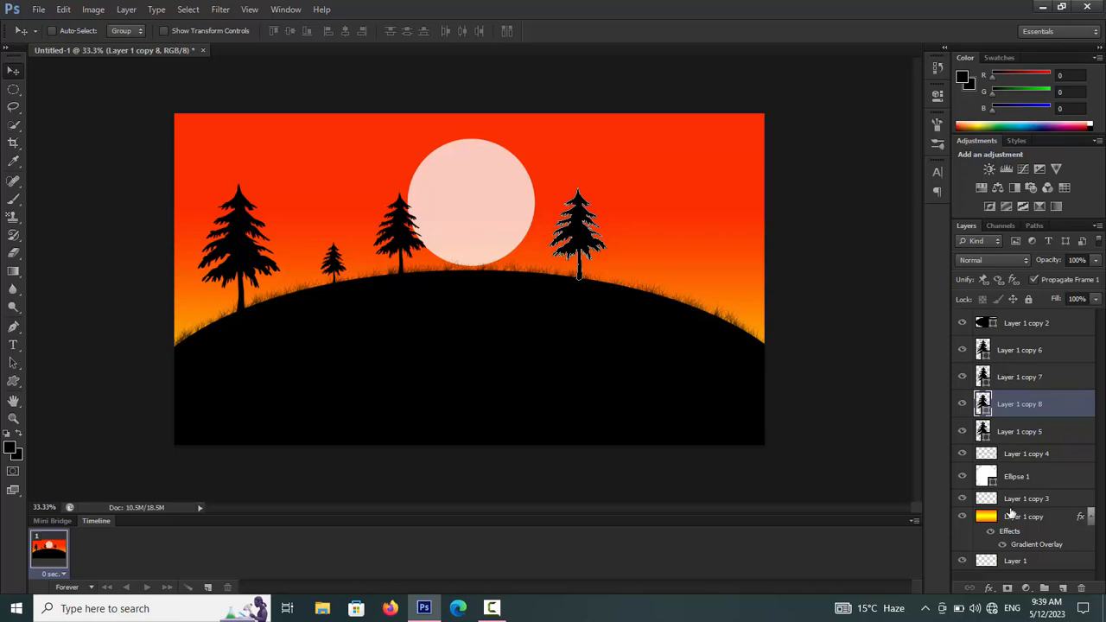
- Duplicate the pine tree right of the sun and shift the copy further right
{"action": "key", "text": "ctrl+j"}
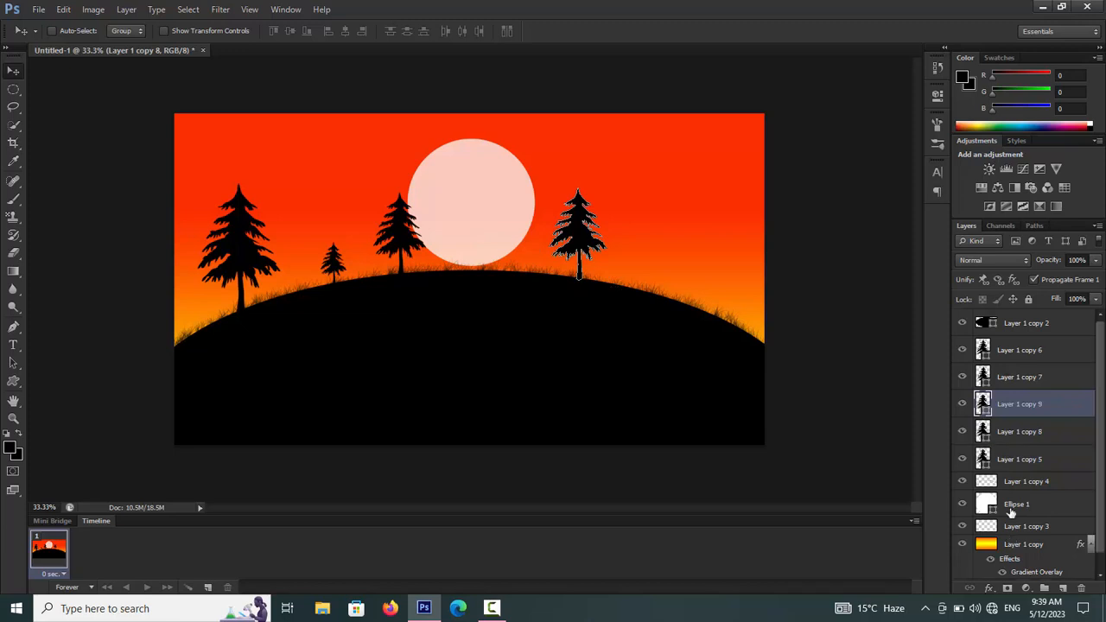
{"action": "key", "text": "shift+Right"}
{"action": "key", "text": "shift+Right"}
{"action": "key", "text": "shift+Right"}
{"action": "key", "text": "shift+Right"}
{"action": "key", "text": "shift+Right"}
{"action": "key", "text": "shift+Right"}
{"action": "key", "text": "shift+Right"}
{"action": "key", "text": "shift+Right"}
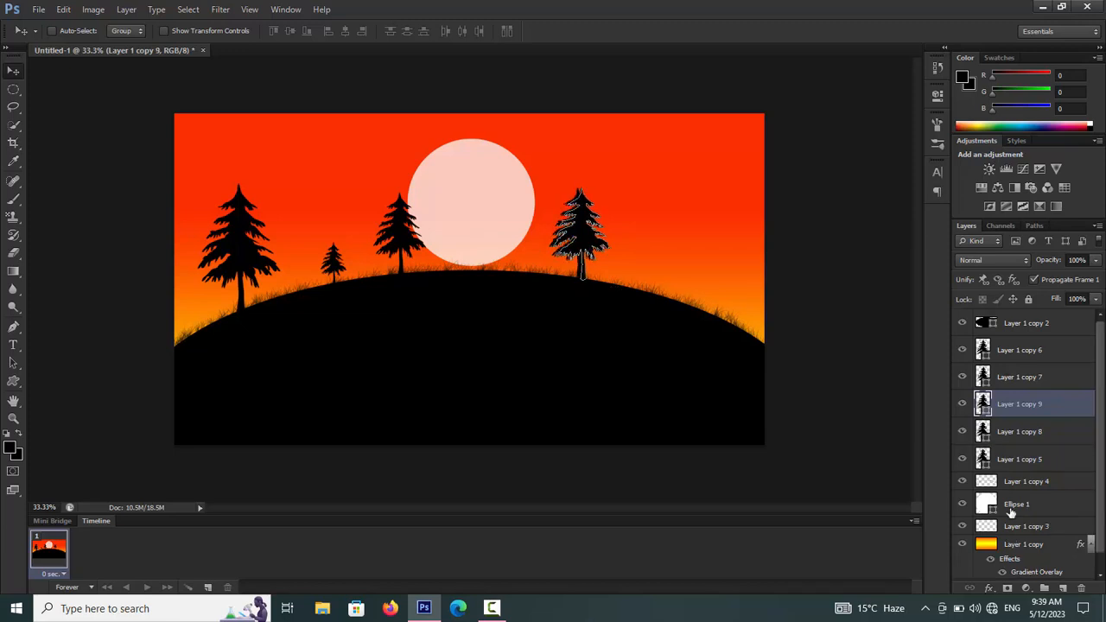
{"action": "key", "text": "shift+Right"}
{"action": "key", "text": "shift+Right"}
{"action": "key", "text": "shift+Right"}
{"action": "key", "text": "shift+Right"}
{"action": "key", "text": "shift+Right"}
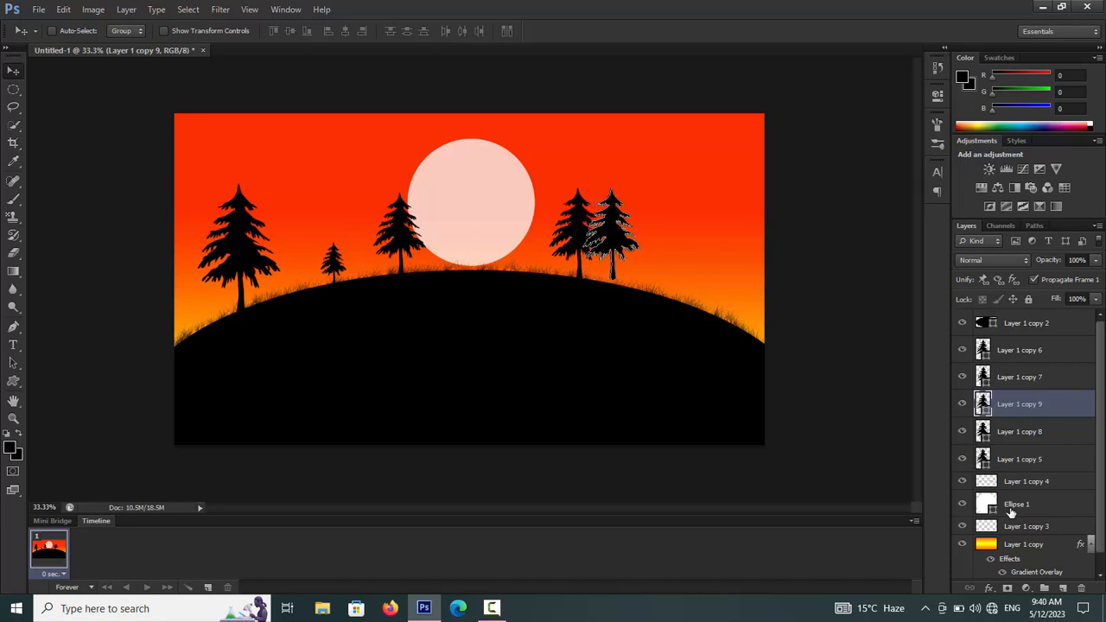
- Scale the rightmost pine tree copy to about 41% and apply the transformation
{"action": "key", "text": "ctrl+t"}
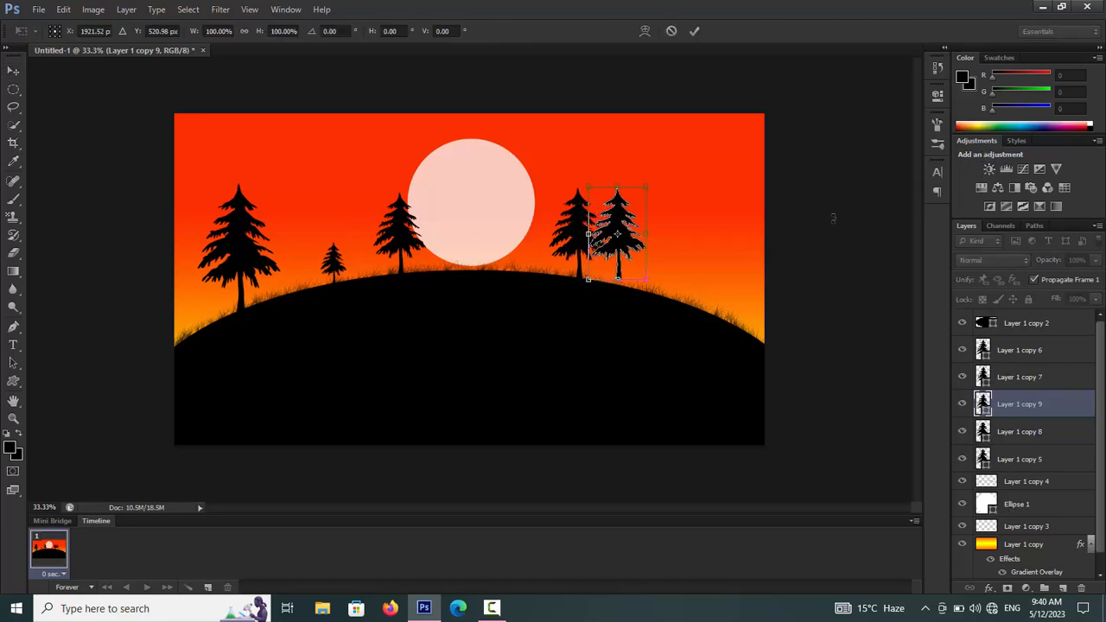
{"action": "left_click_drag", "start_coordinate": [650, 188], "coordinate": [612, 242]}
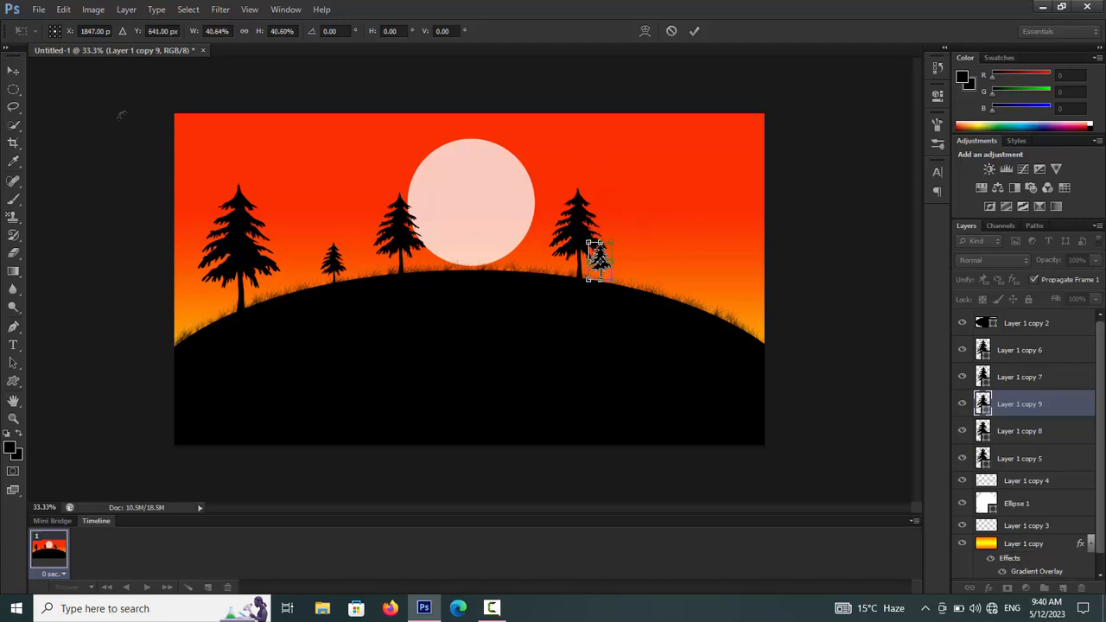
{"action": "left_click", "coordinate": [13, 69]}
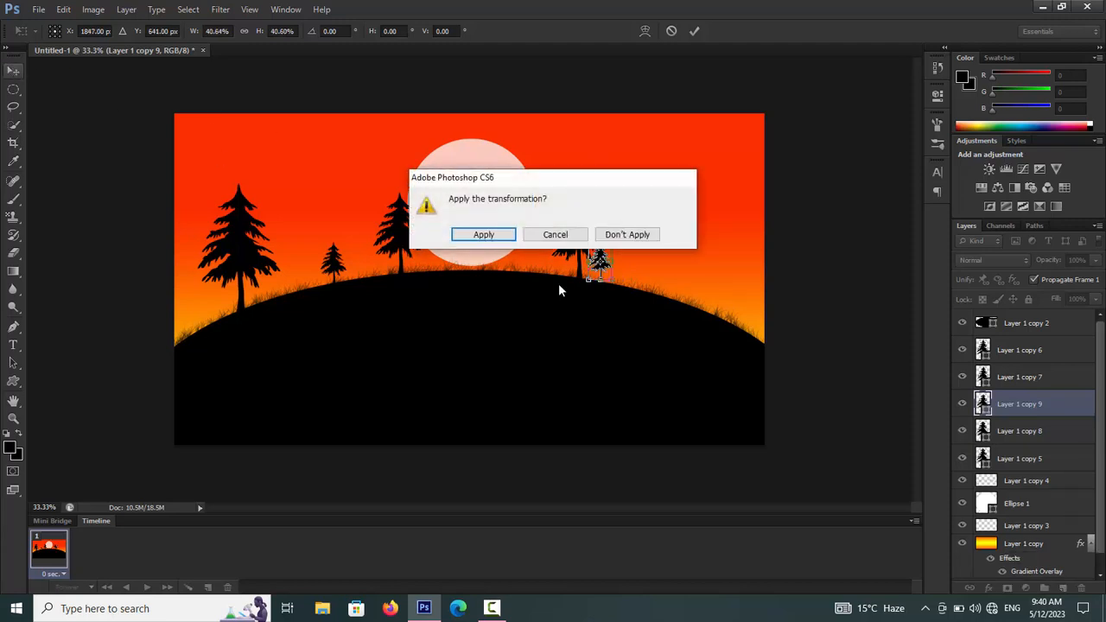
{"action": "left_click", "coordinate": [473, 239]}
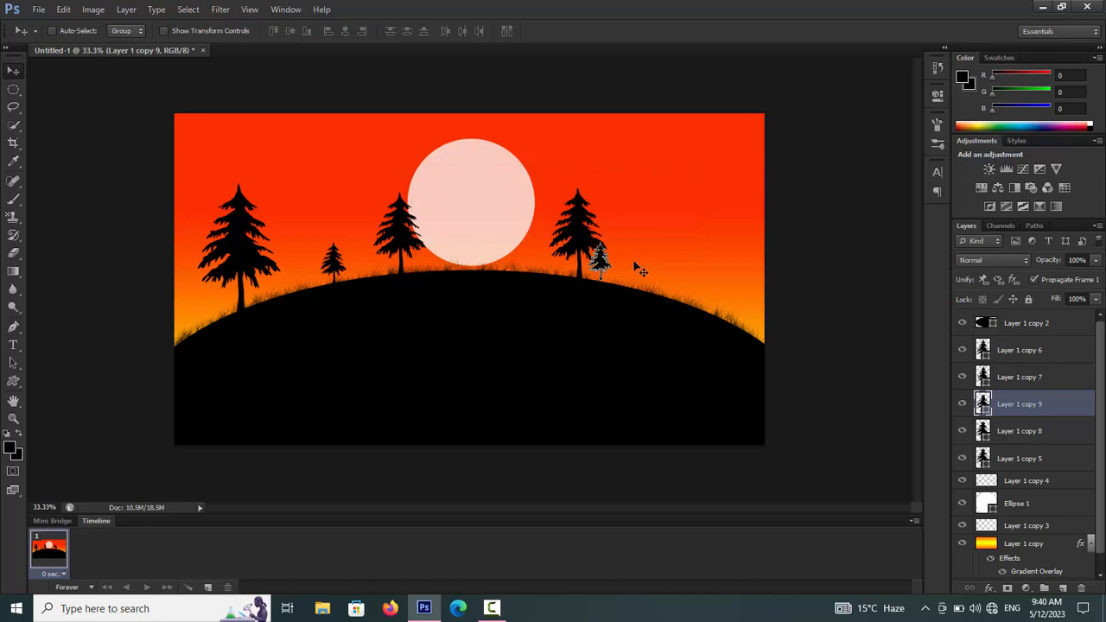
- Nudge the small pine tree down and right so it stands on the slope beside the larger right tree
{"action": "key", "text": "Down"}
{"action": "key", "text": "Down"}
{"action": "key", "text": "Down"}
{"action": "key", "text": "Down"}
{"action": "key", "text": "Down"}
{"action": "key", "text": "Down"}
{"action": "key", "text": "Down"}
{"action": "key", "text": "Down"}
{"action": "key", "text": "Down"}
{"action": "key", "text": "Down"}
{"action": "key", "text": "Right"}
{"action": "key", "text": "Right"}
{"action": "key", "text": "Right"}
{"action": "key", "text": "Right"}
{"action": "key", "text": "Right"}
{"action": "key", "text": "Right"}
{"action": "key", "text": "Right"}
{"action": "key", "text": "Right"}
{"action": "key", "text": "Right"}
{"action": "key", "text": "Right"}
{"action": "key", "text": "Right"}
{"action": "key", "text": "Right"}
{"action": "key", "text": "Right"}
{"action": "key", "text": "Right"}
{"action": "key", "text": "Right"}
{"action": "key", "text": "Right"}
{"action": "key", "text": "Right"}
{"action": "key", "text": "Right"}
{"action": "key", "text": "Right"}
{"action": "key", "text": "Right"}
{"action": "key", "text": "Right"}
{"action": "key", "text": "Right"}
{"action": "key", "text": "Right"}
{"action": "key", "text": "Right"}
{"action": "key", "text": "Right"}
{"action": "key", "text": "Right"}
{"action": "key", "text": "Right"}
{"action": "key", "text": "Right"}
- Group the five pine tree layers, Layer 1 copy 5 to copy 9, and name the group "plants"
{"action": "left_click", "coordinate": [1037, 434], "text": "ctrl"}
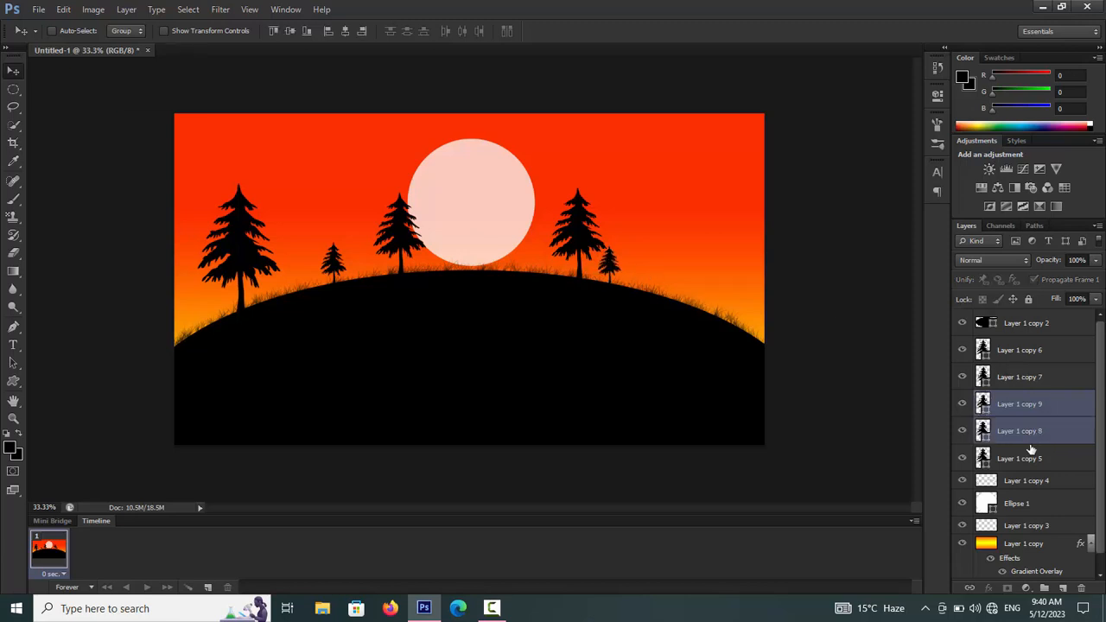
{"action": "left_click", "coordinate": [1025, 459], "text": "ctrl"}
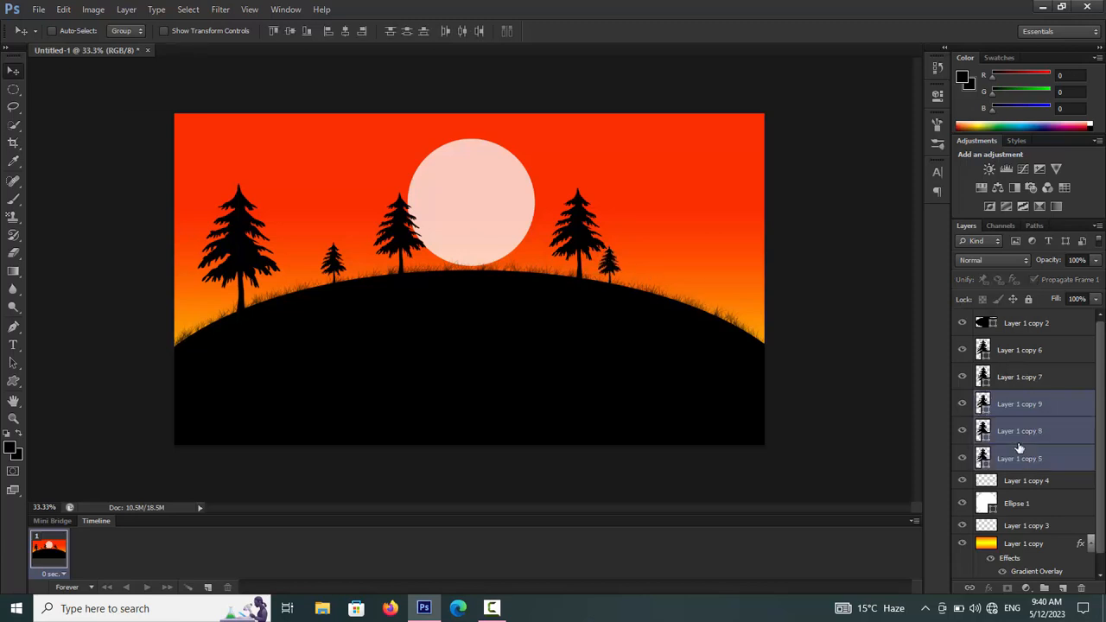
{"action": "left_click", "coordinate": [1024, 379], "text": "ctrl"}
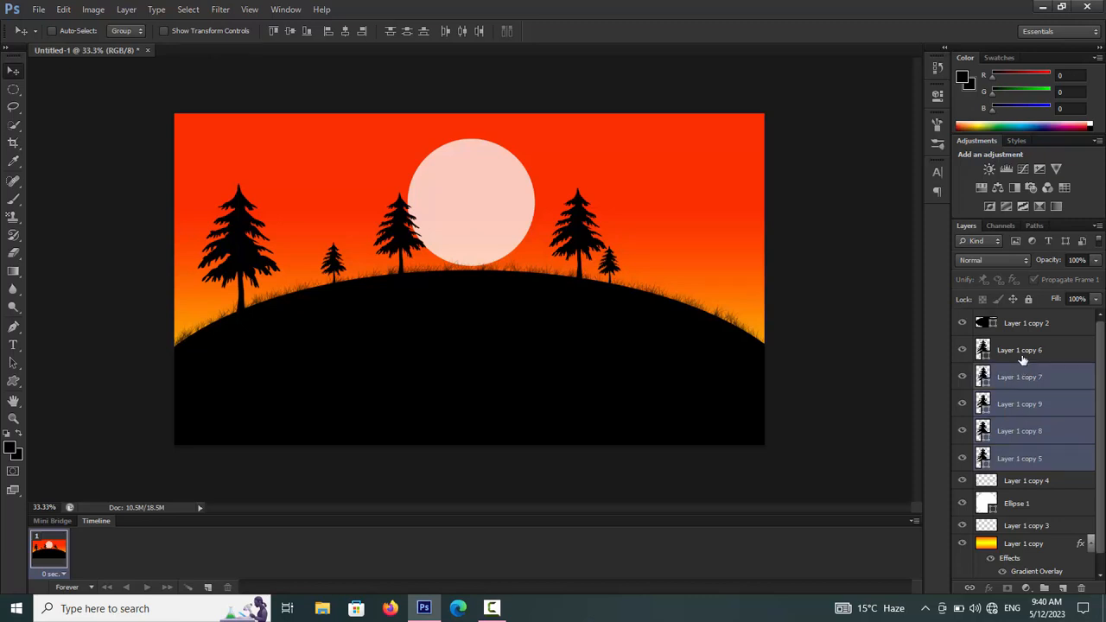
{"action": "left_click", "coordinate": [1023, 359], "text": "ctrl"}
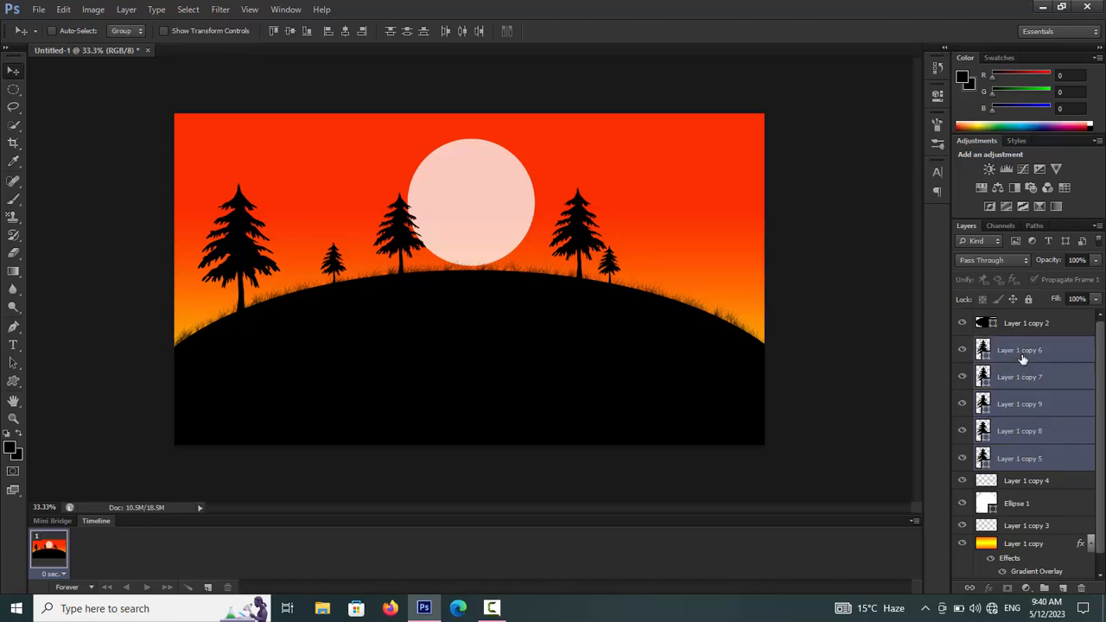
{"action": "key", "text": "ctrl+g"}
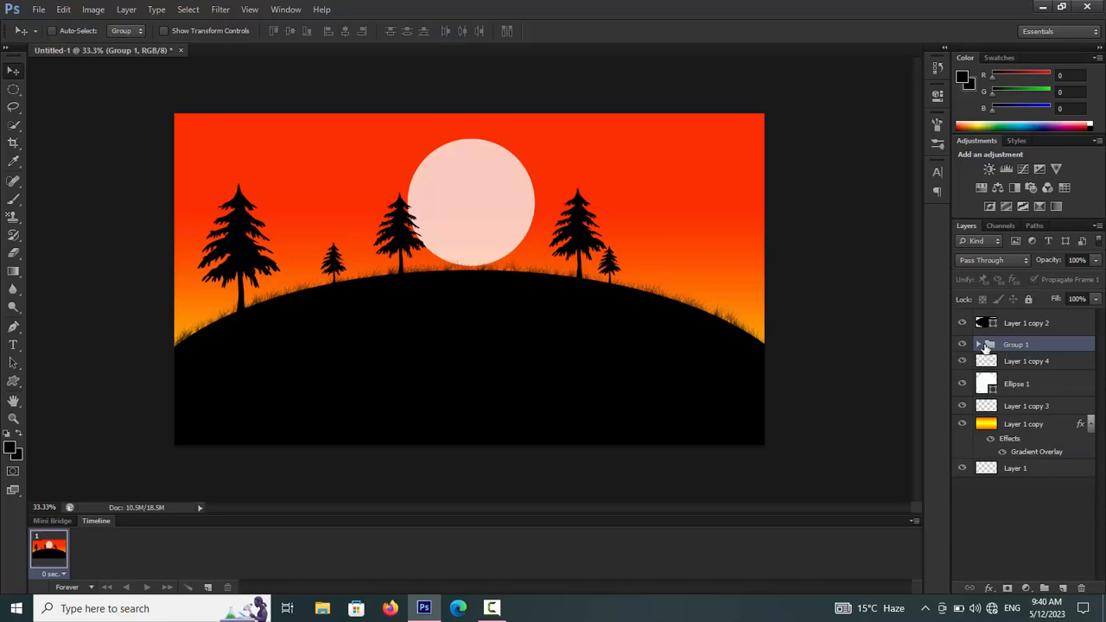
{"action": "double_click", "coordinate": [1017, 345]}
{"action": "type", "text": "P"}
{"action": "type", "text": "lants"}
{"action": "left_click", "coordinate": [1024, 520]}
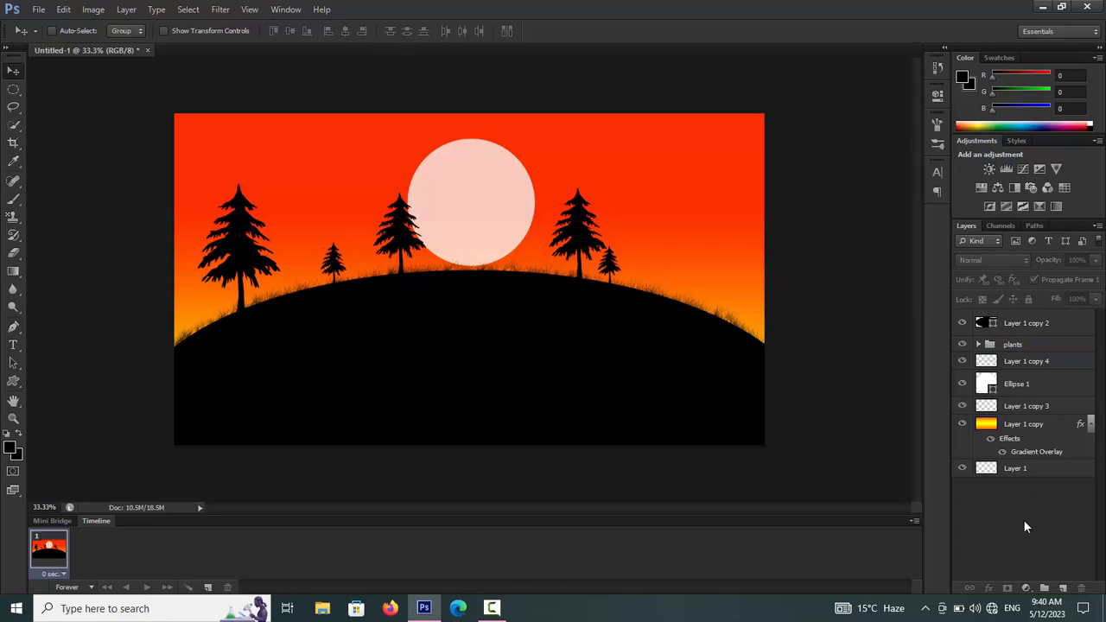
- Duplicate the empty bottom layer, Layer 1
{"action": "left_click", "coordinate": [1026, 473]}
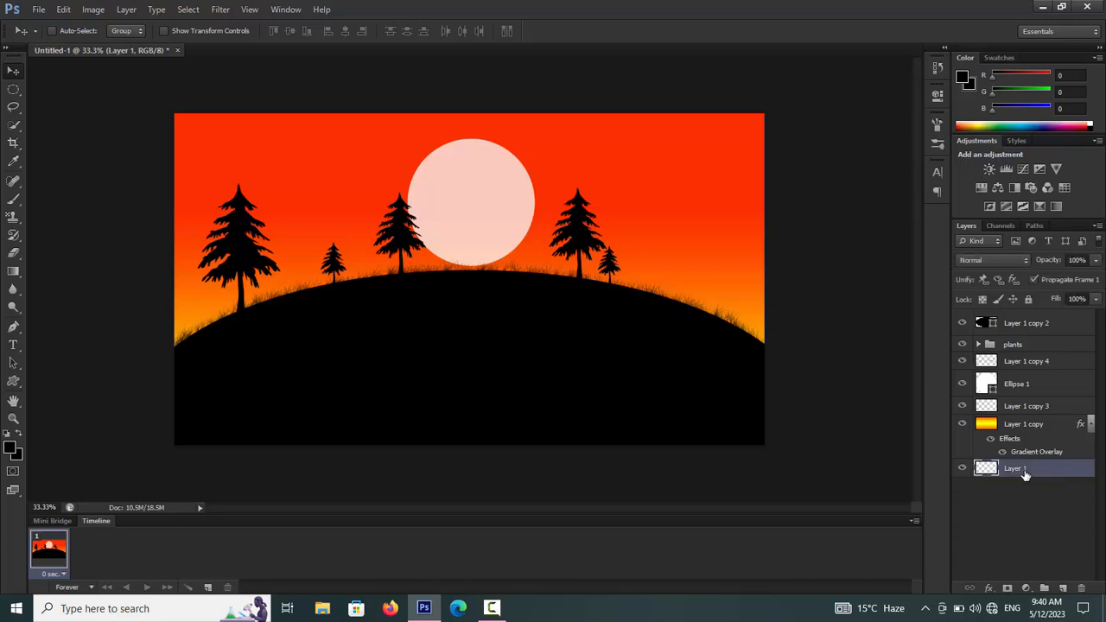
{"action": "key", "text": "ctrl+j"}
{"action": "left_click", "coordinate": [1027, 451]}
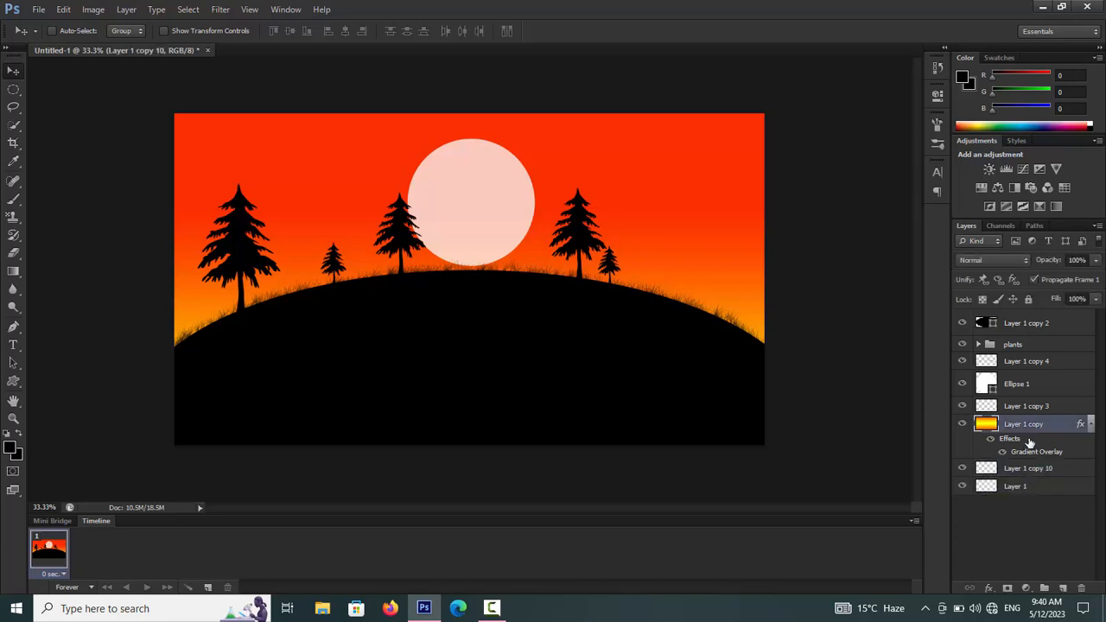
{"action": "double_click", "coordinate": [1027, 443]}
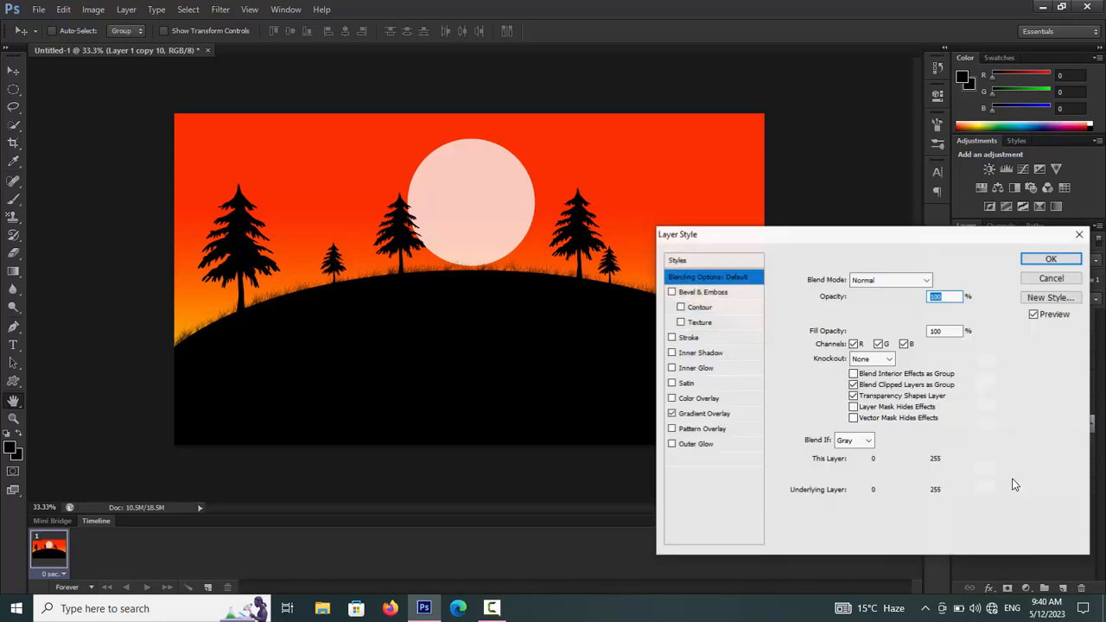
{"action": "left_click", "coordinate": [1080, 234]}
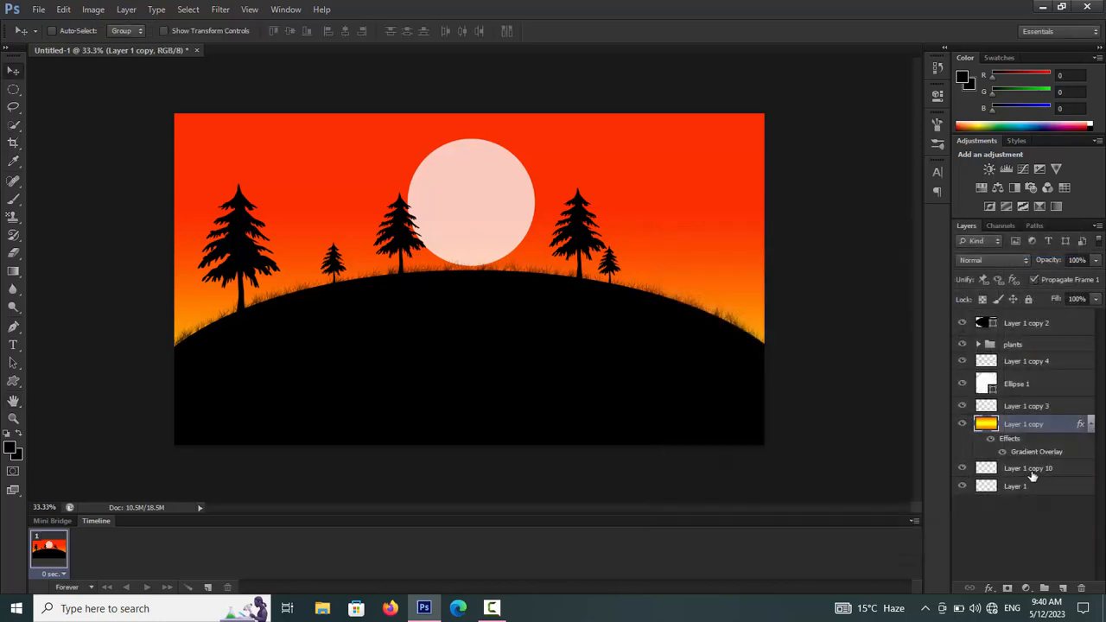
- Move the new empty layer to the top of the layer stack, above Layer 1 copy 2
{"action": "left_click_drag", "start_coordinate": [1033, 476], "coordinate": [1048, 320]}
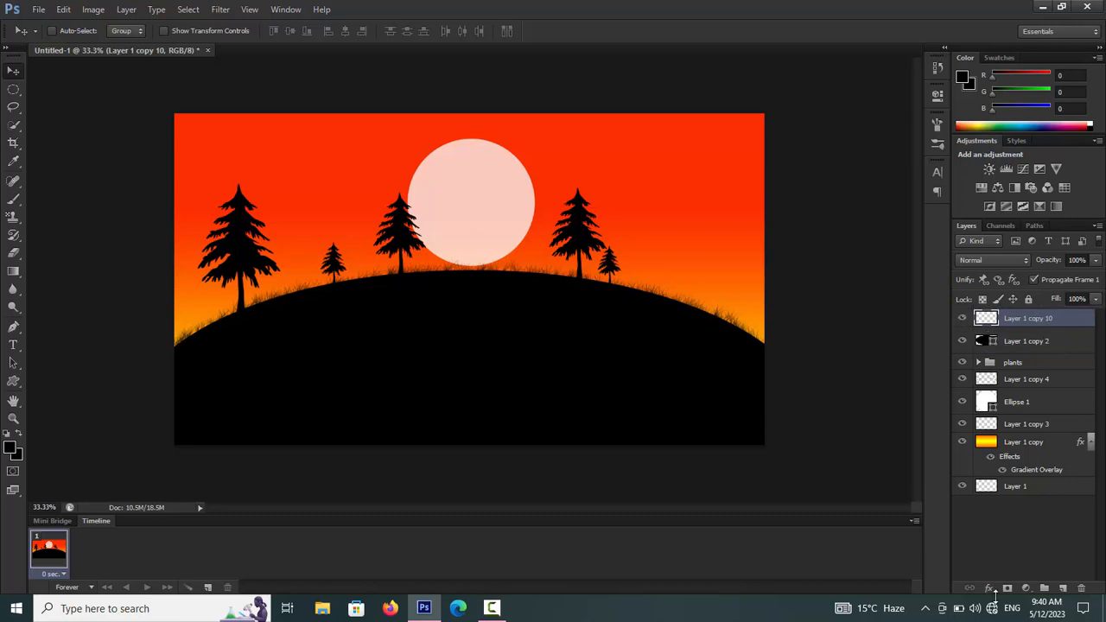
{"action": "left_click", "coordinate": [1009, 542]}
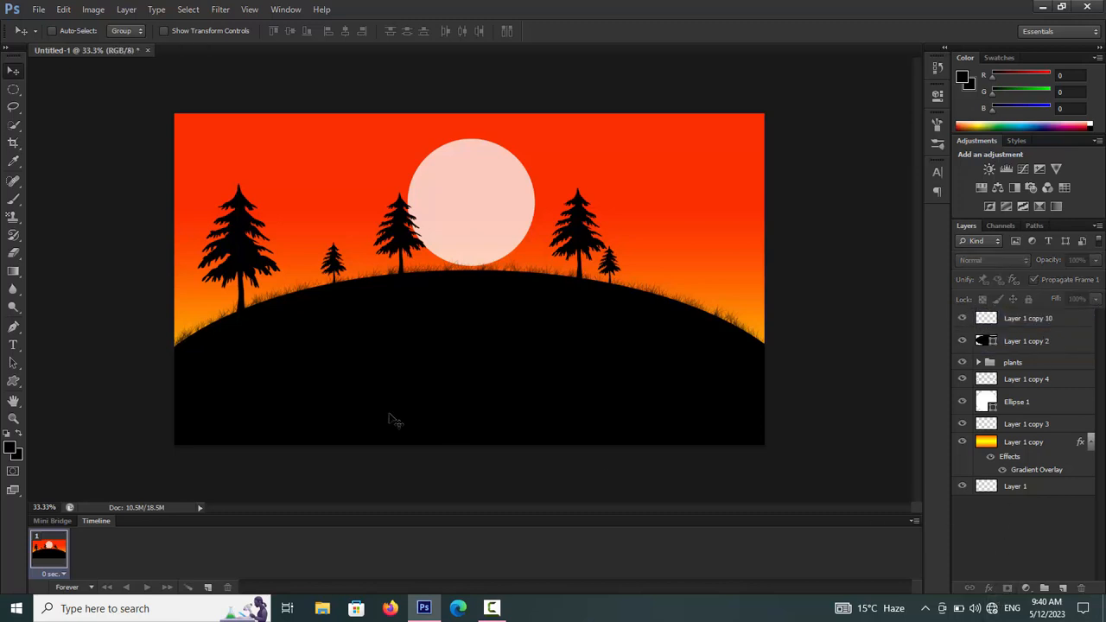
- Draw the house custom shape, about 142 by 120 px, on the hilltop and move it beside the middle pine tree
{"action": "left_click", "coordinate": [13, 384]}
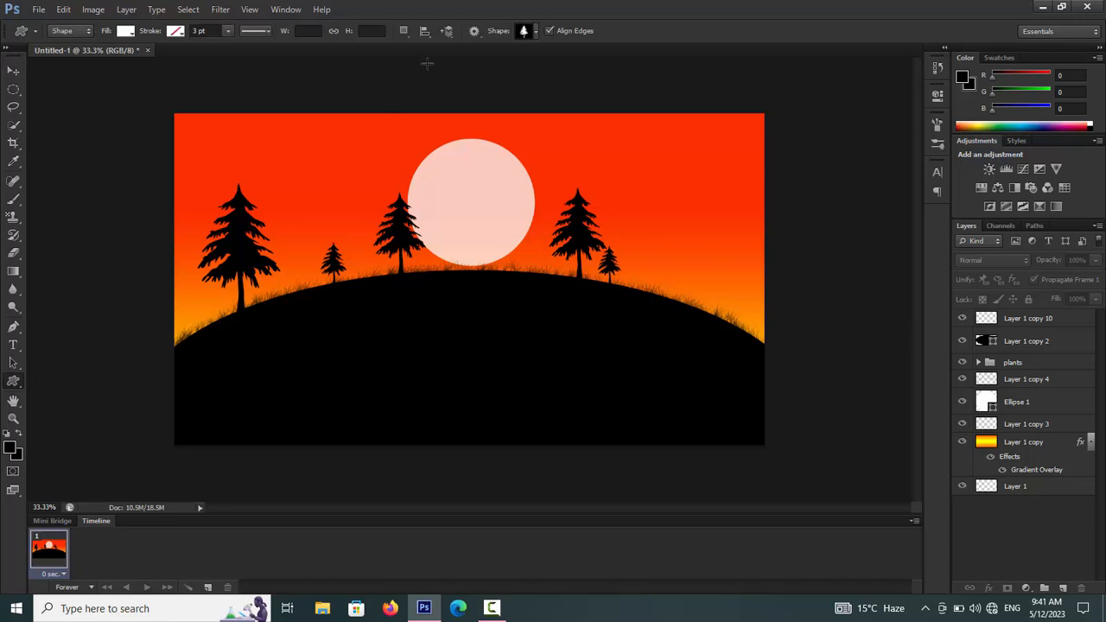
{"action": "left_click", "coordinate": [534, 31]}
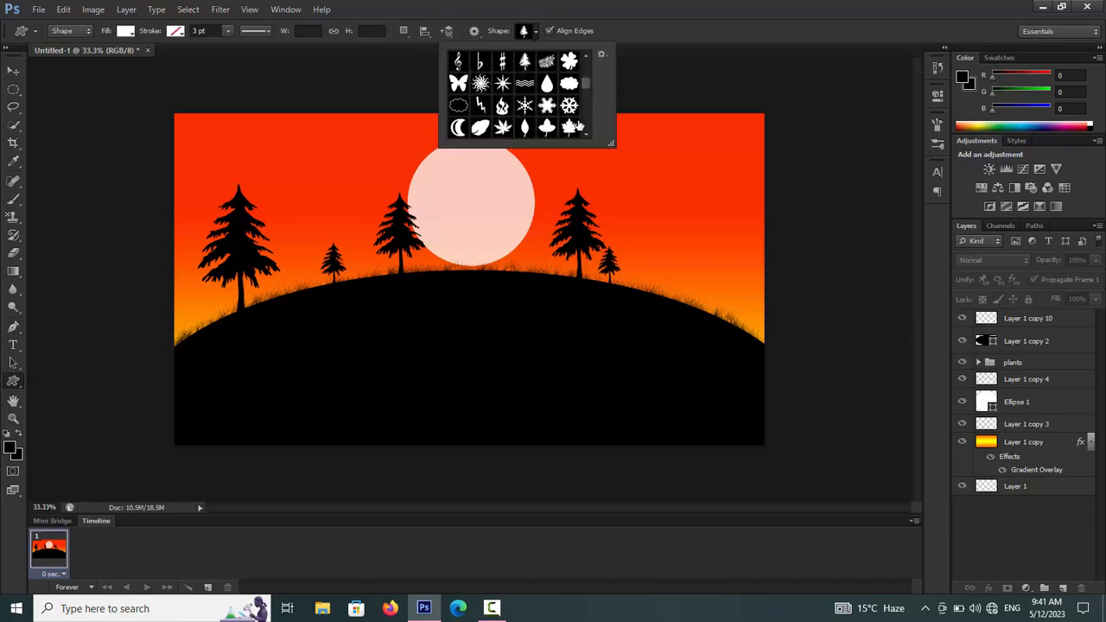
{"action": "left_click_drag", "start_coordinate": [587, 84], "coordinate": [588, 125]}
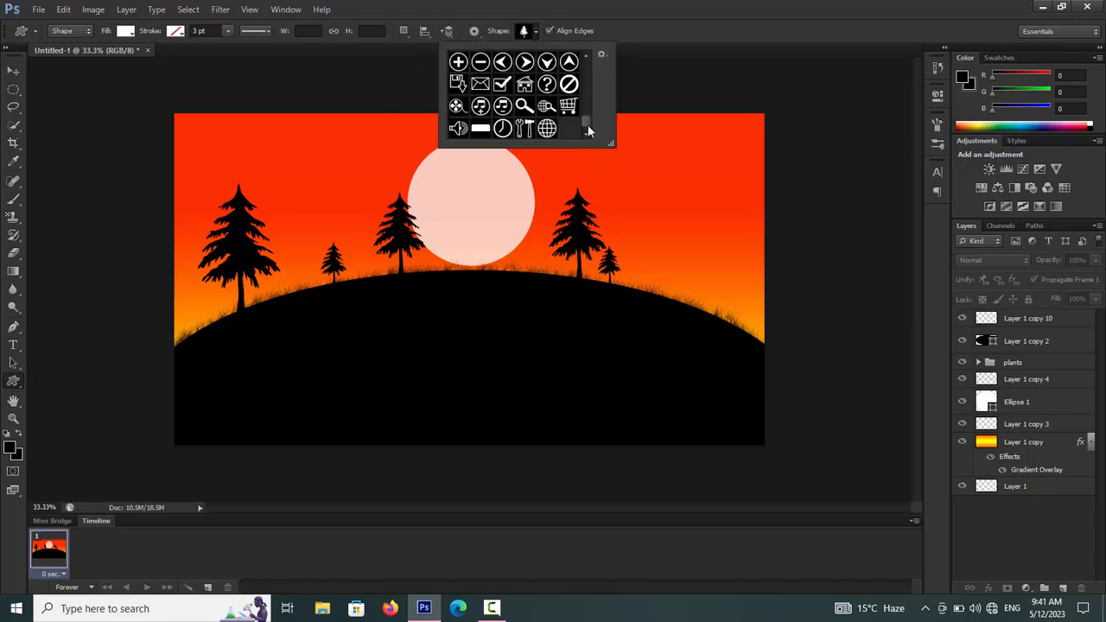
{"action": "left_click", "coordinate": [526, 86]}
{"action": "left_click_drag", "start_coordinate": [435, 243], "coordinate": [469, 291]}
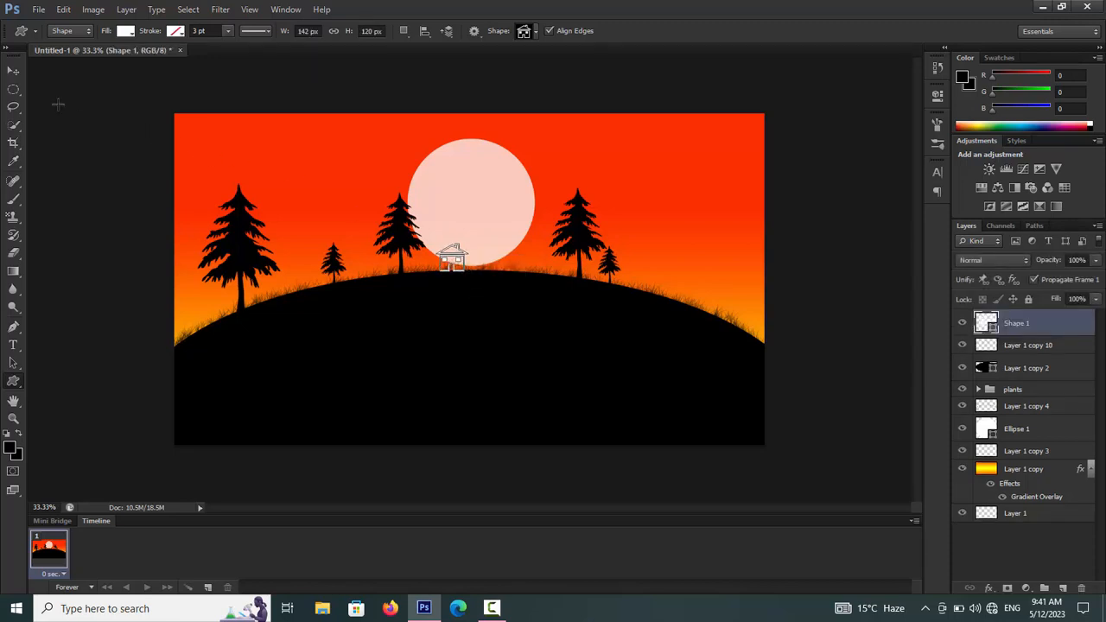
{"action": "left_click", "coordinate": [13, 70]}
{"action": "left_click_drag", "start_coordinate": [448, 262], "coordinate": [438, 261]}
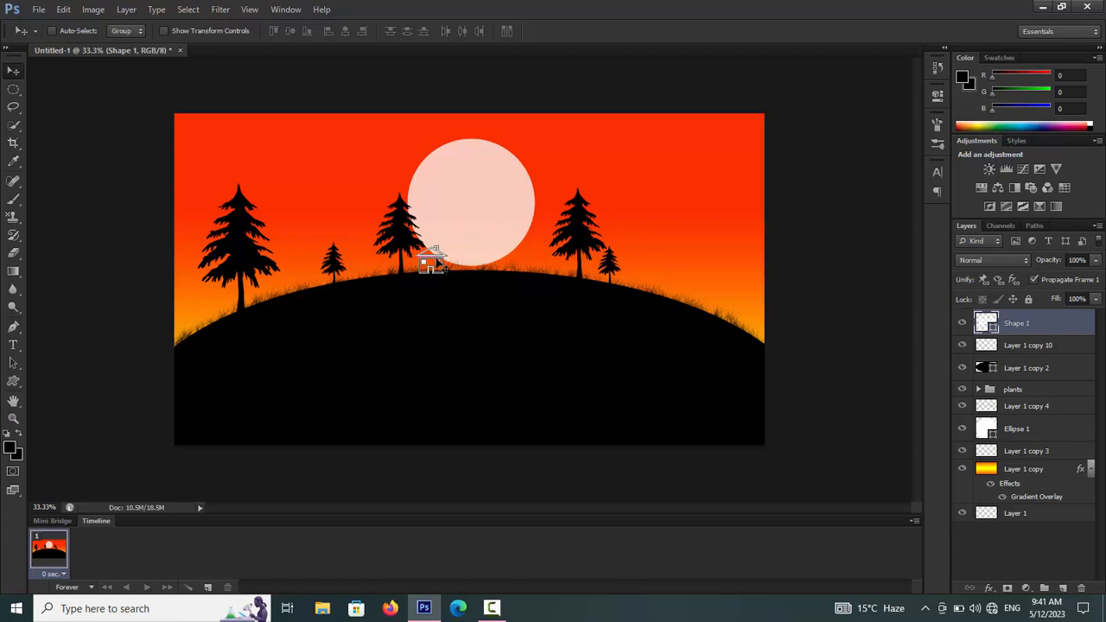
- Change the house shape's fill colour to near-black, 050505
{"action": "double_click", "coordinate": [987, 322]}
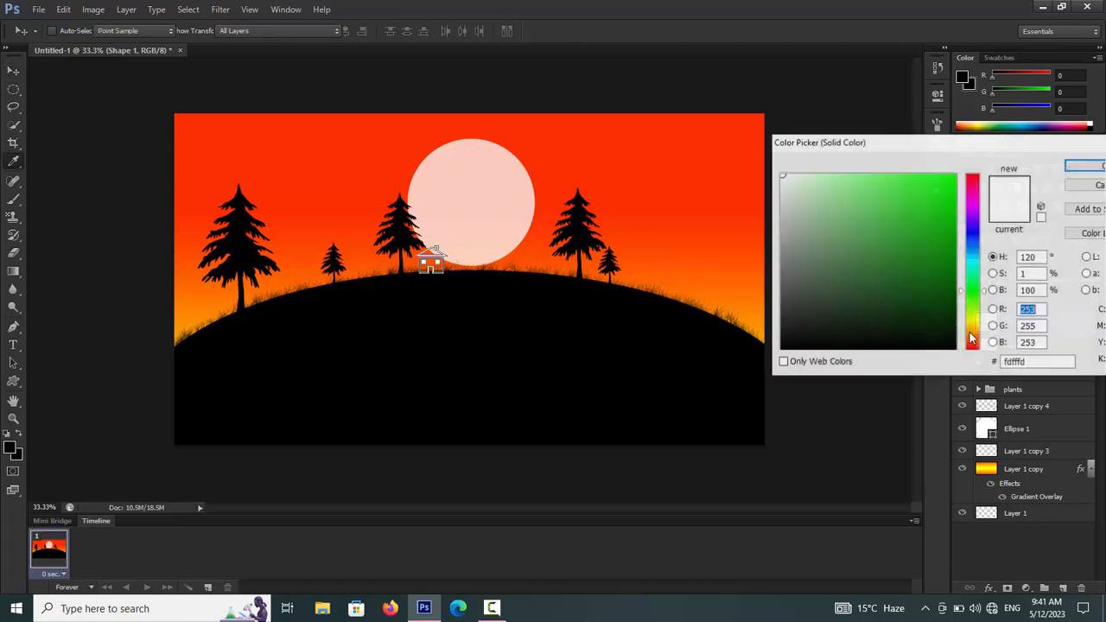
{"action": "left_click", "coordinate": [781, 346]}
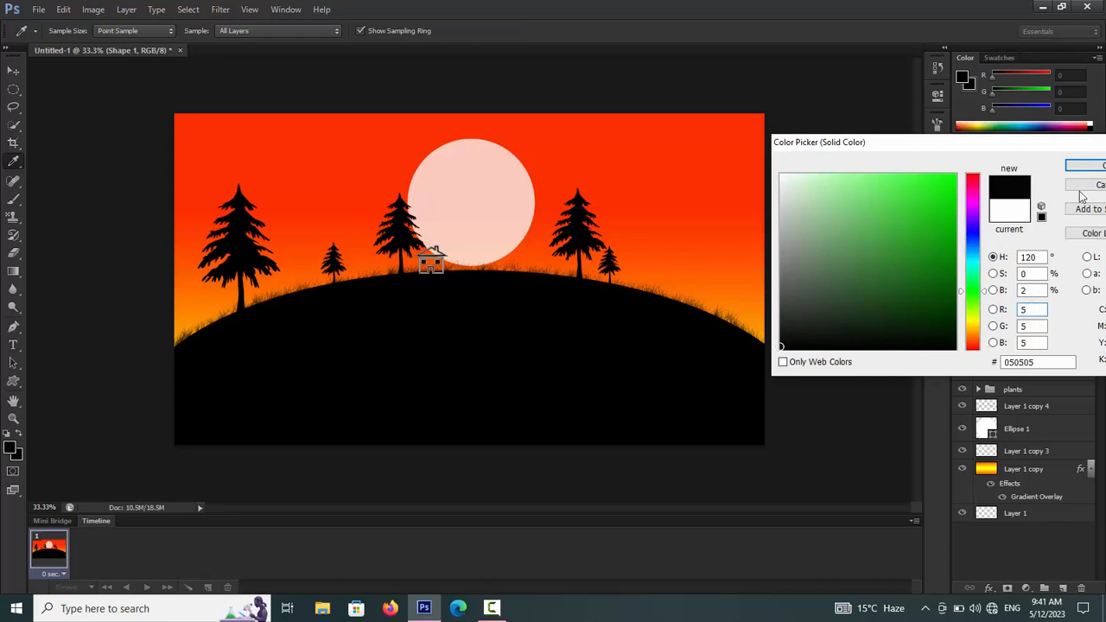
{"action": "left_click", "coordinate": [1085, 165]}
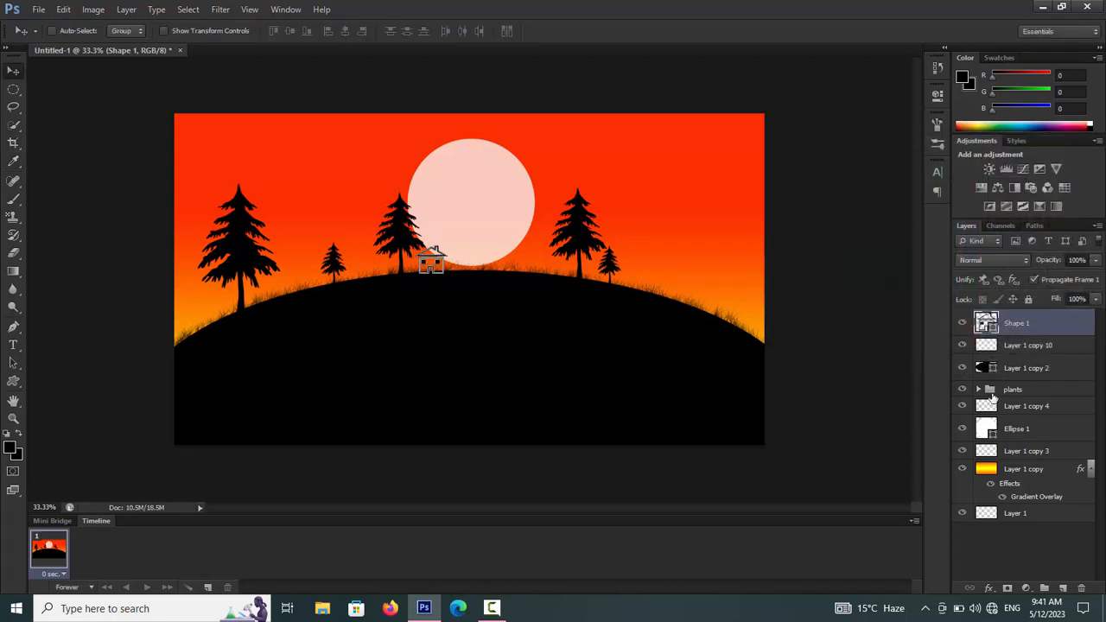
- Add a 5 px black outside Stroke effect to the house layer, Shape 1, and deselect the layer
{"action": "left_click", "coordinate": [991, 592]}
{"action": "left_click", "coordinate": [1022, 458]}
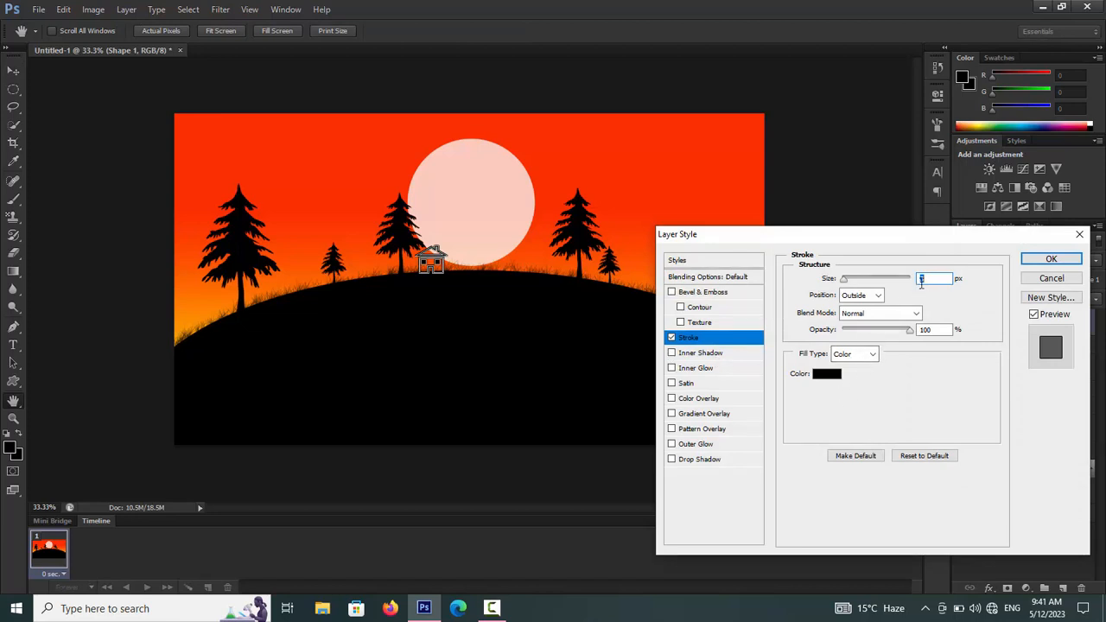
{"action": "type", "text": "5"}
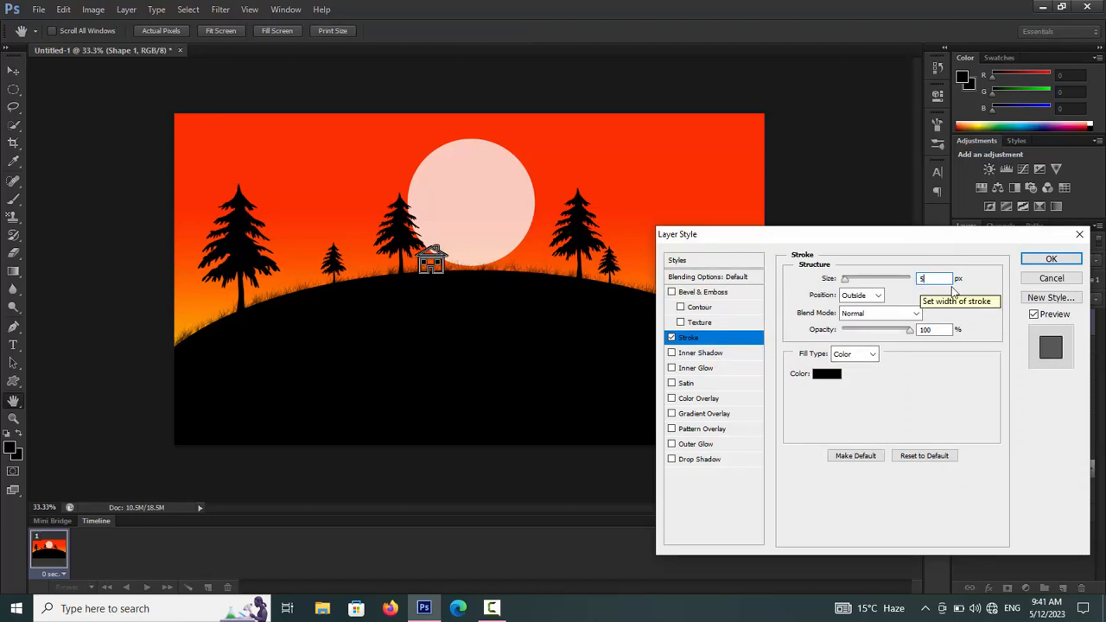
{"action": "left_click", "coordinate": [1051, 258]}
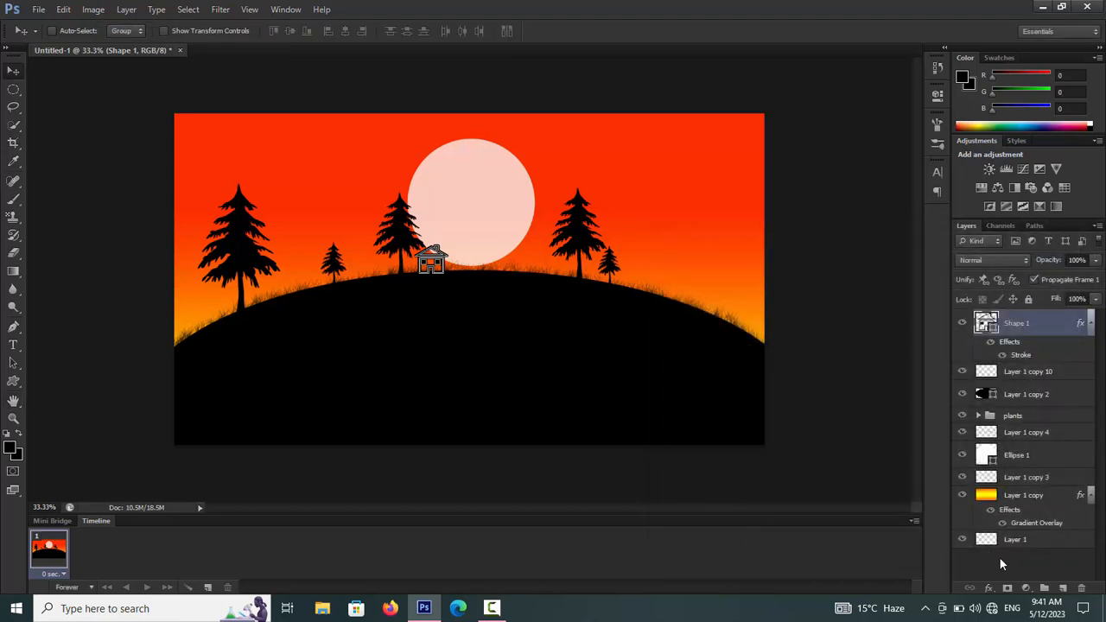
{"action": "left_click", "coordinate": [1002, 563]}
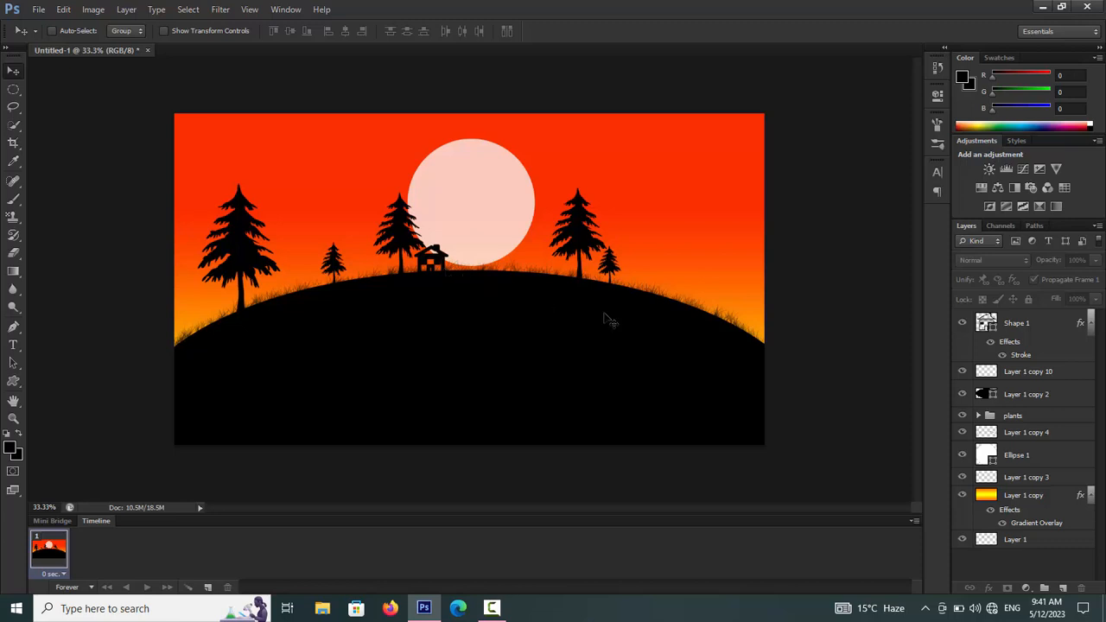
- Edit the Gradient Overlay of the sky layer, Layer 1 copy, moving the gradient's red stop to 91%
{"action": "left_click", "coordinate": [1024, 497]}
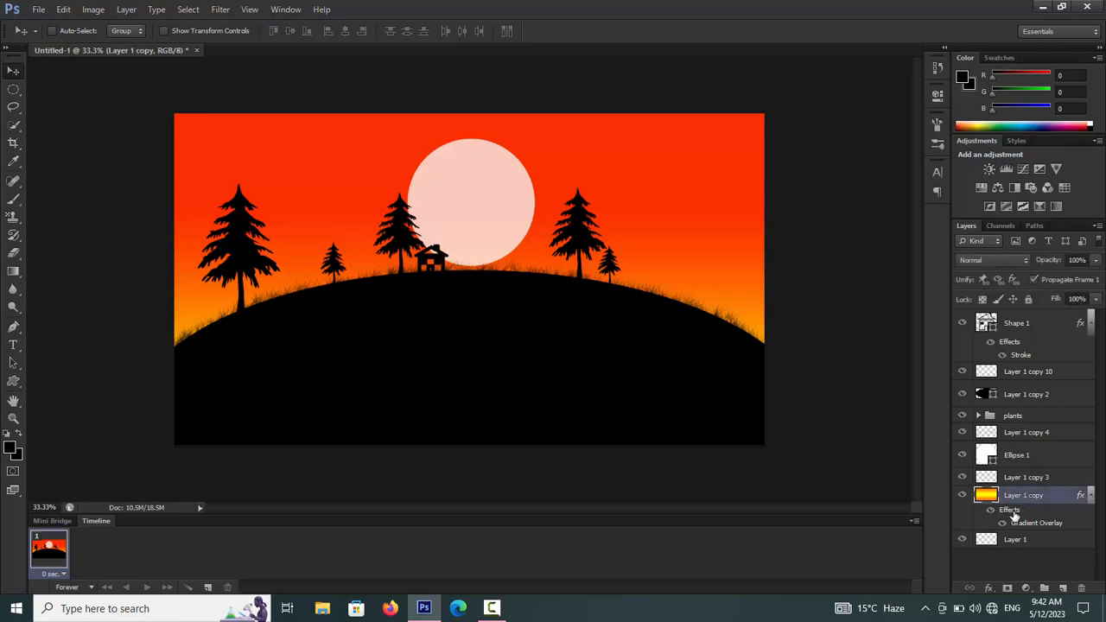
{"action": "double_click", "coordinate": [1013, 511]}
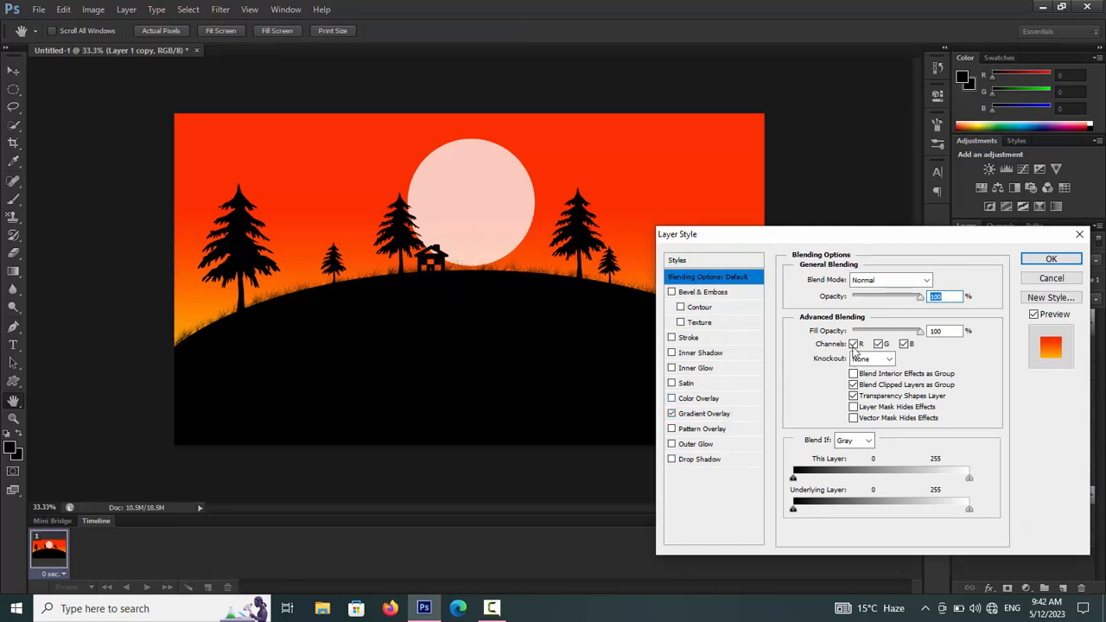
{"action": "left_click", "coordinate": [698, 414]}
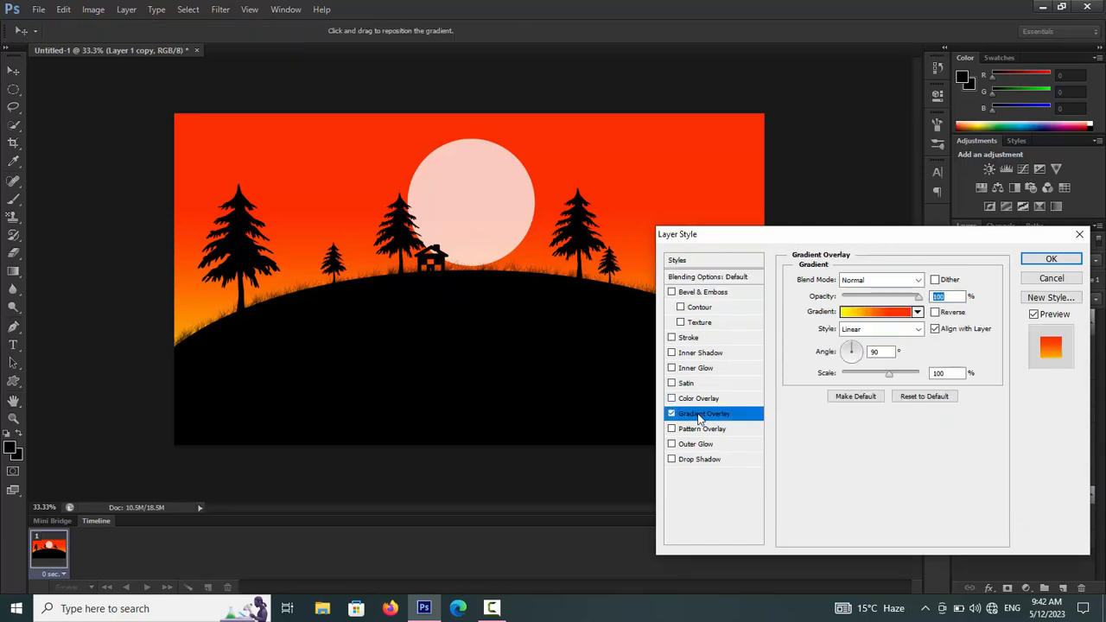
{"action": "left_click", "coordinate": [885, 320]}
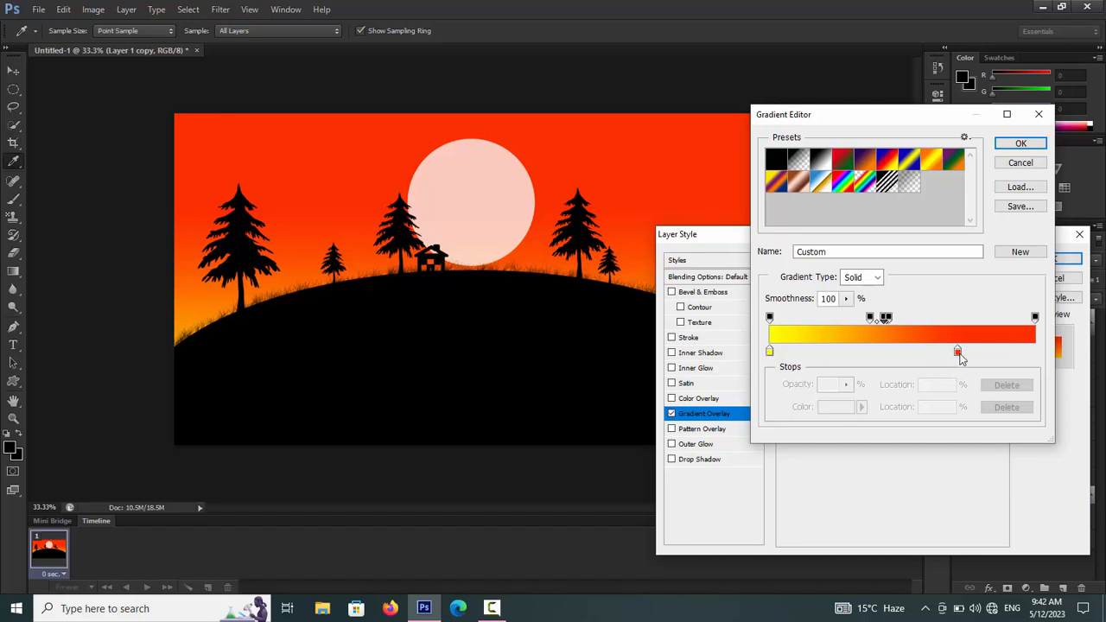
{"action": "left_click_drag", "start_coordinate": [958, 352], "coordinate": [1013, 354]}
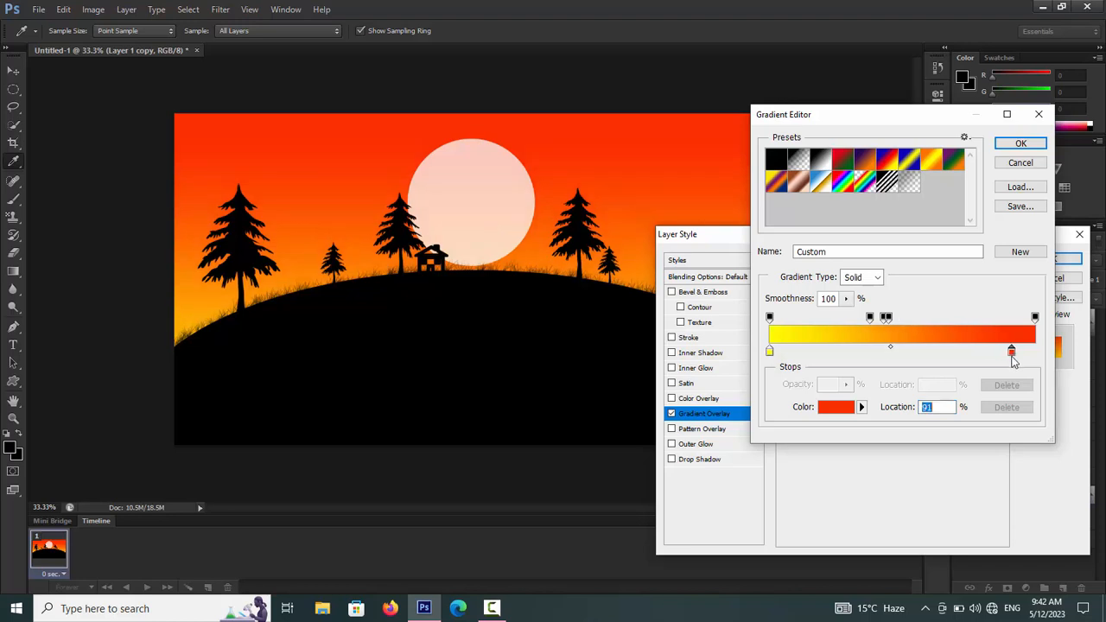
{"action": "left_click", "coordinate": [1021, 143]}
{"action": "left_click", "coordinate": [1047, 260]}
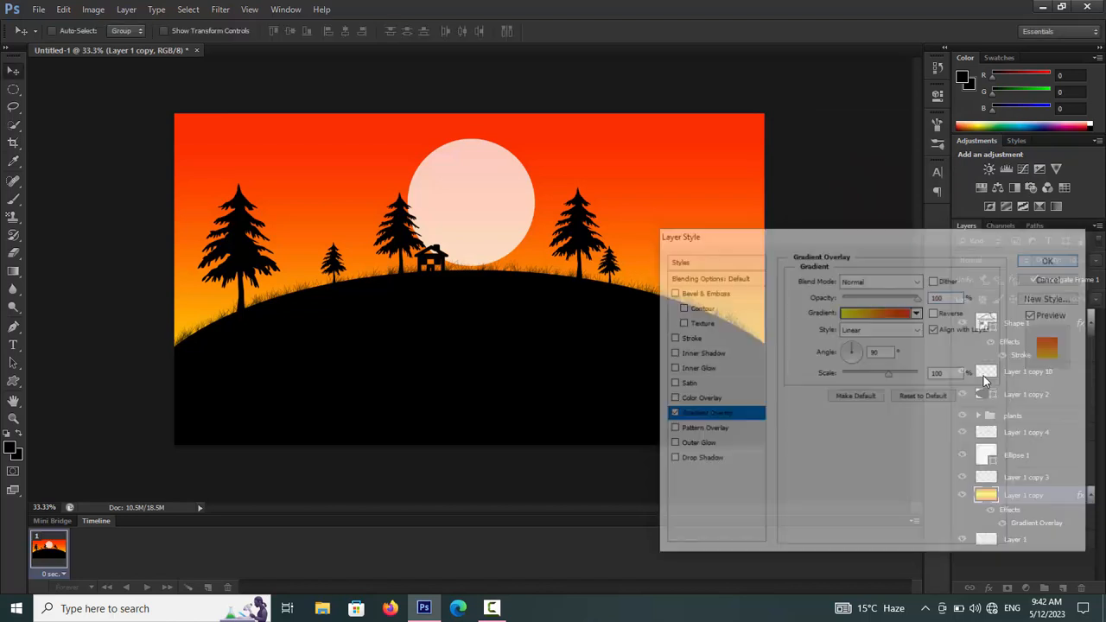
{"action": "left_click", "coordinate": [982, 563]}
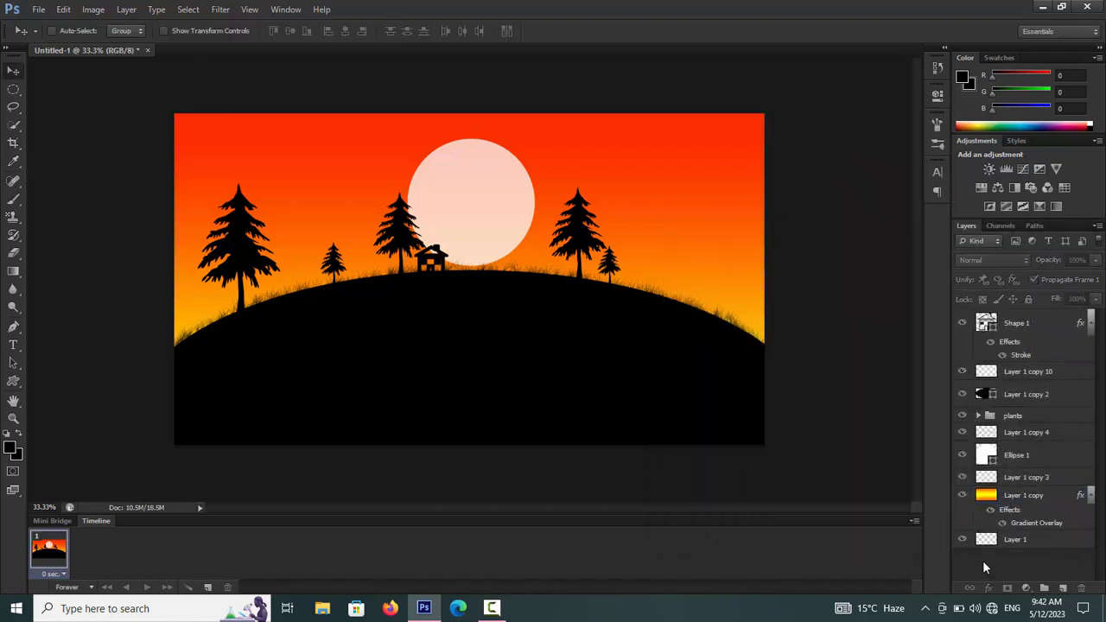